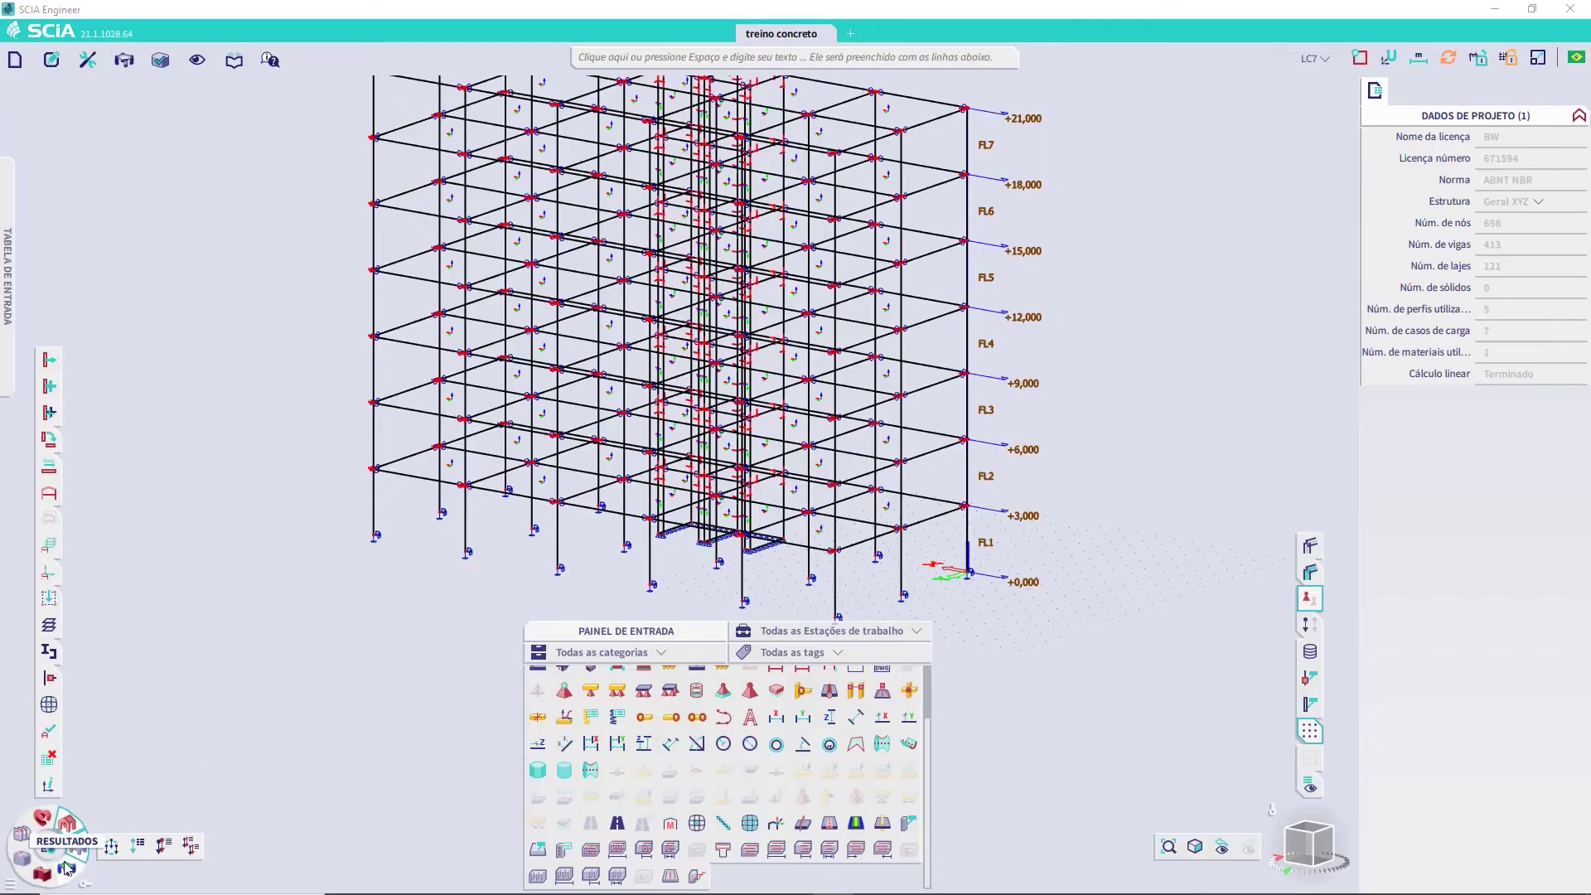
Switch to the Resultados workstation and select all members on the +9,000 floor in front elevation
{"action": "left_click", "coordinate": [67, 871]}
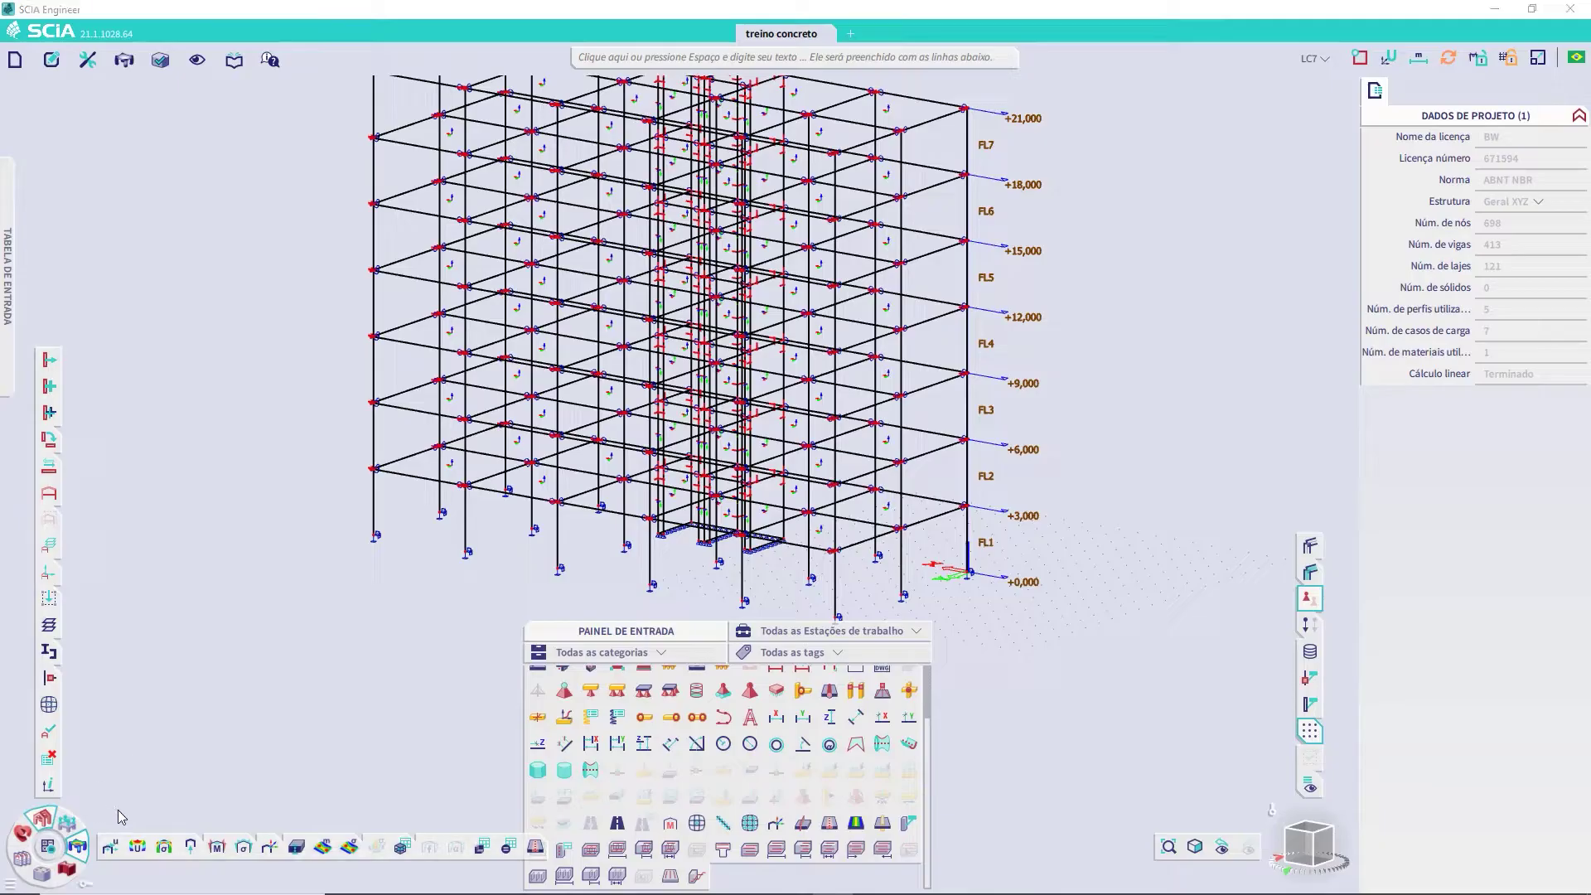
{"action": "scroll", "coordinate": [868, 801], "scroll_direction": "up", "scroll_amount": 2}
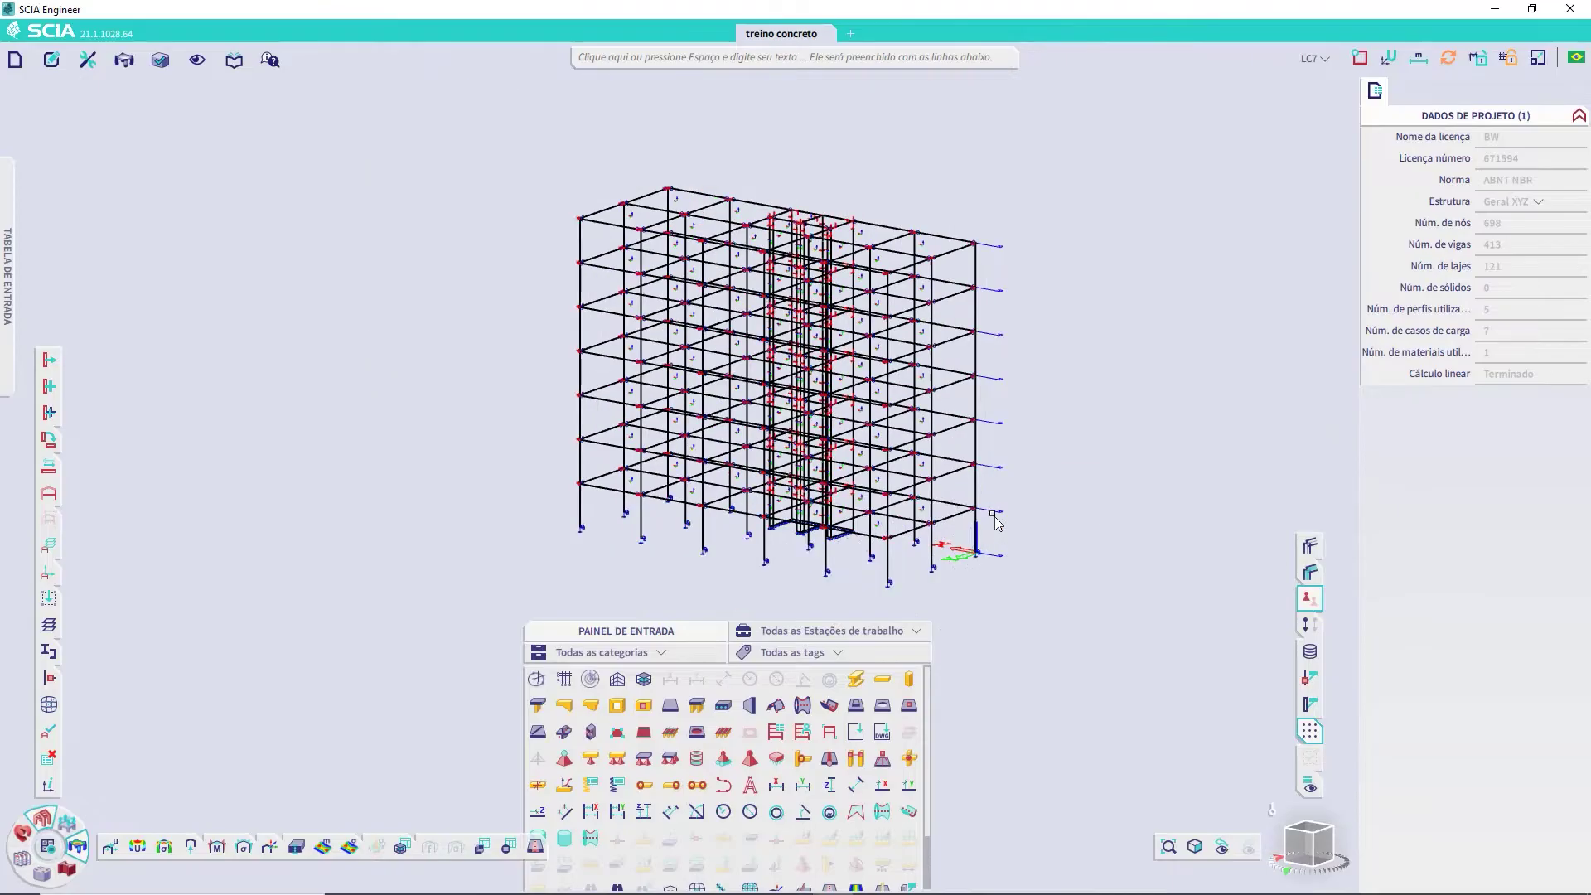
{"action": "scroll", "coordinate": [995, 518], "scroll_direction": "down", "scroll_amount": 2}
{"action": "right_click_drag", "start_coordinate": [979, 522], "coordinate": [1011, 495], "text": "ctrl"}
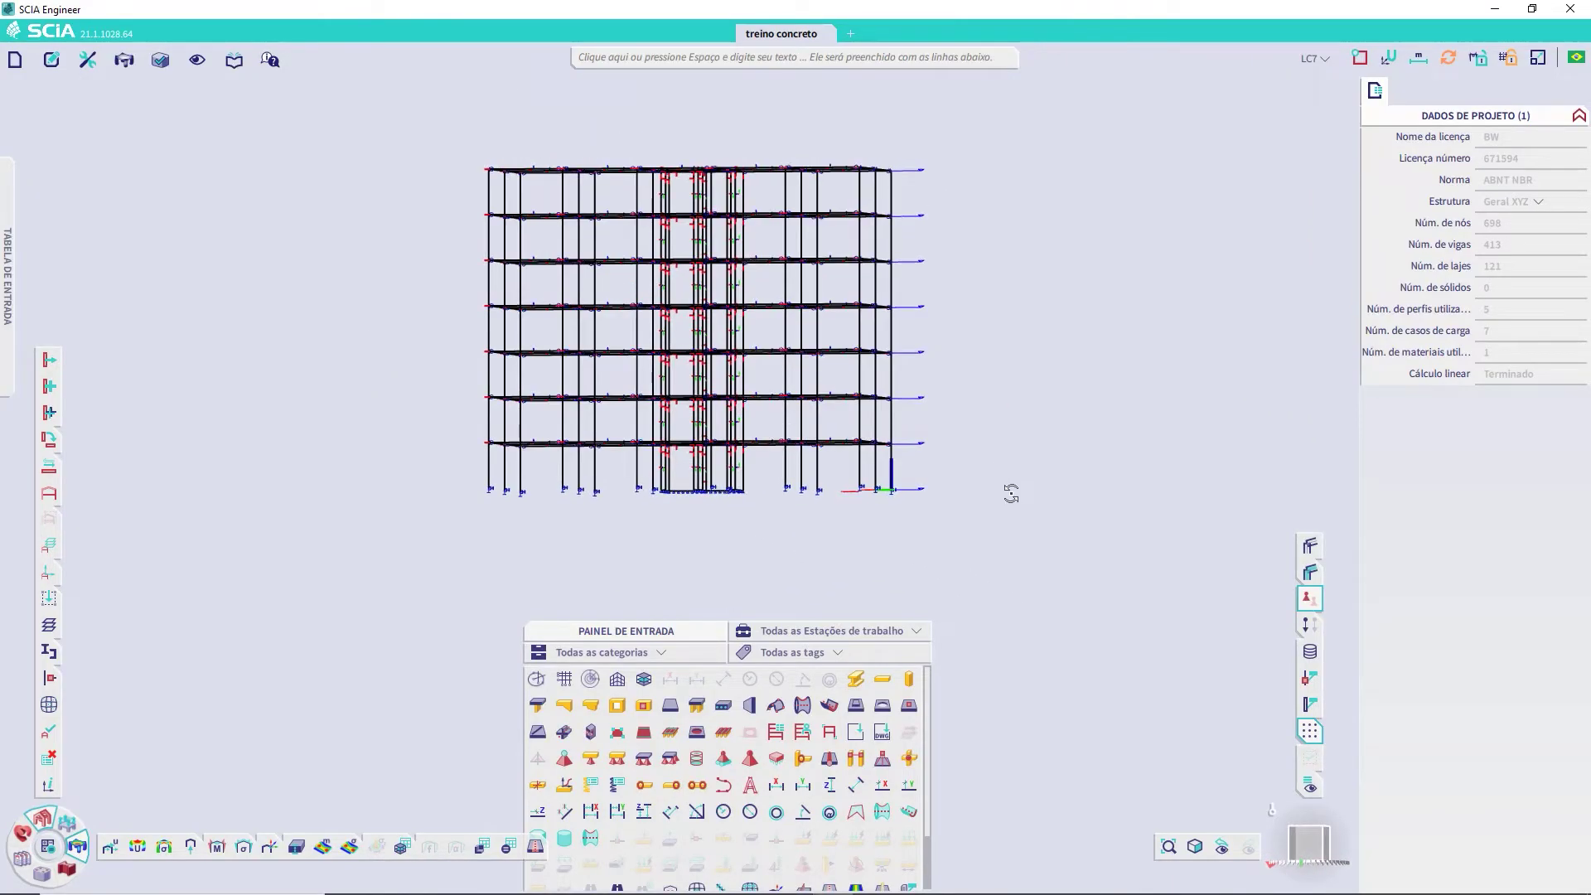
{"action": "left_click_drag", "start_coordinate": [432, 337], "coordinate": [1092, 376]}
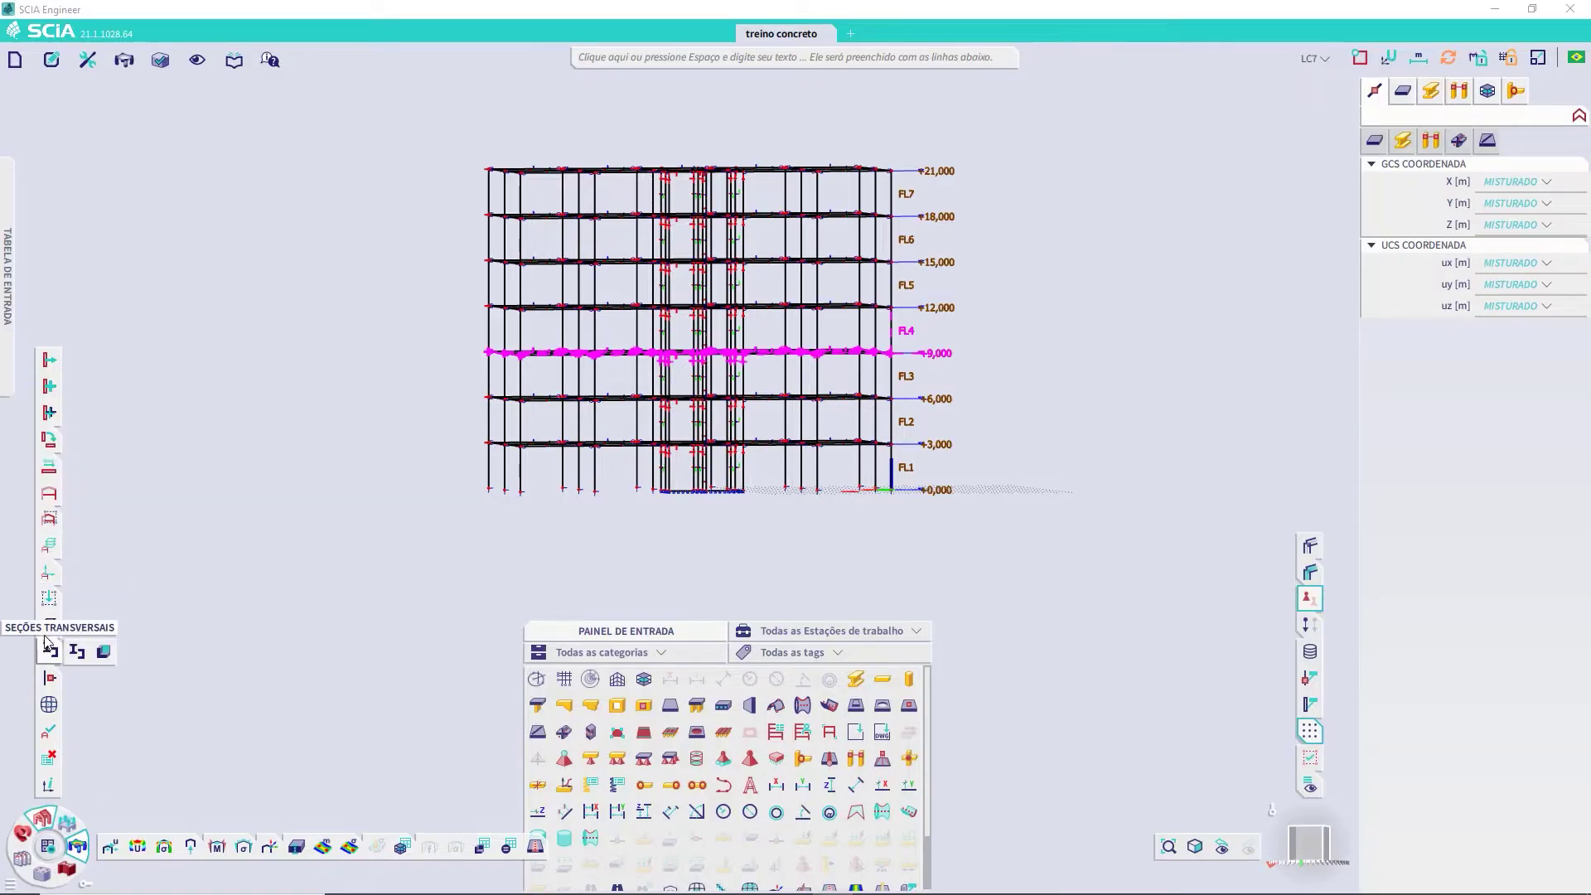
Hide all unselected members so only the +9,000 floor remains, and clear the selection
{"action": "left_click", "coordinate": [78, 518]}
{"action": "left_click", "coordinate": [837, 516]}
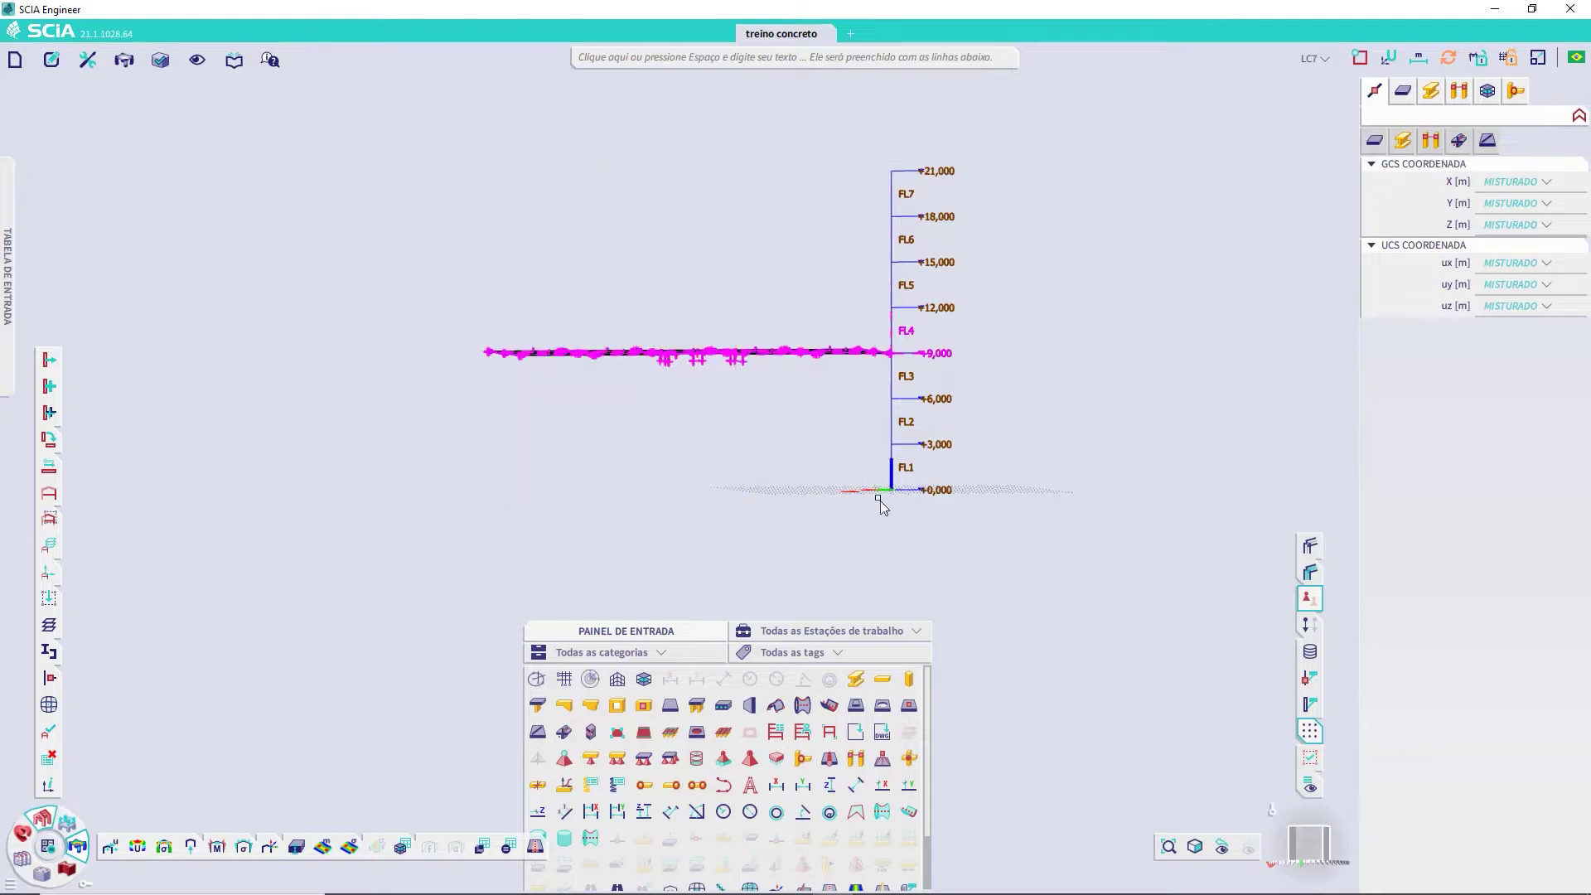
{"action": "key", "text": "Escape"}
{"action": "mouse_move", "coordinate": [1041, 348]}
{"action": "right_mouse_down", "text": "ctrl"}
{"action": "mouse_move", "coordinate": [1021, 382]}
{"action": "mouse_move", "coordinate": [1045, 469]}
{"action": "right_mouse_up", "text": "ctrl"}
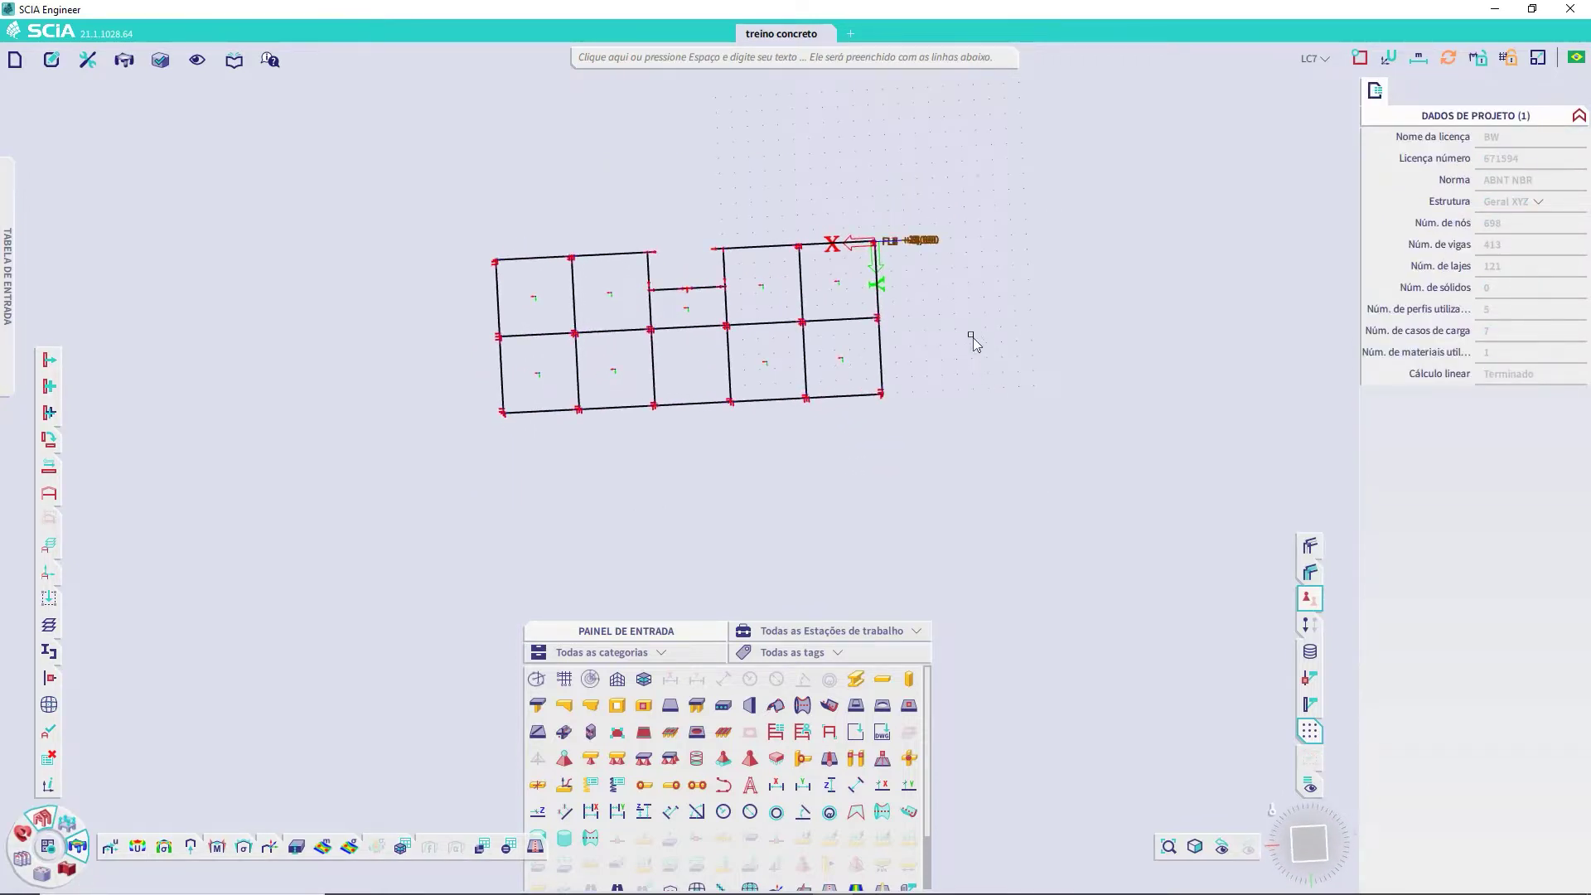
{"action": "right_click_drag", "start_coordinate": [966, 337], "coordinate": [940, 447], "text": "shift"}
{"action": "right_click_drag", "start_coordinate": [980, 507], "coordinate": [978, 505], "text": "ctrl"}
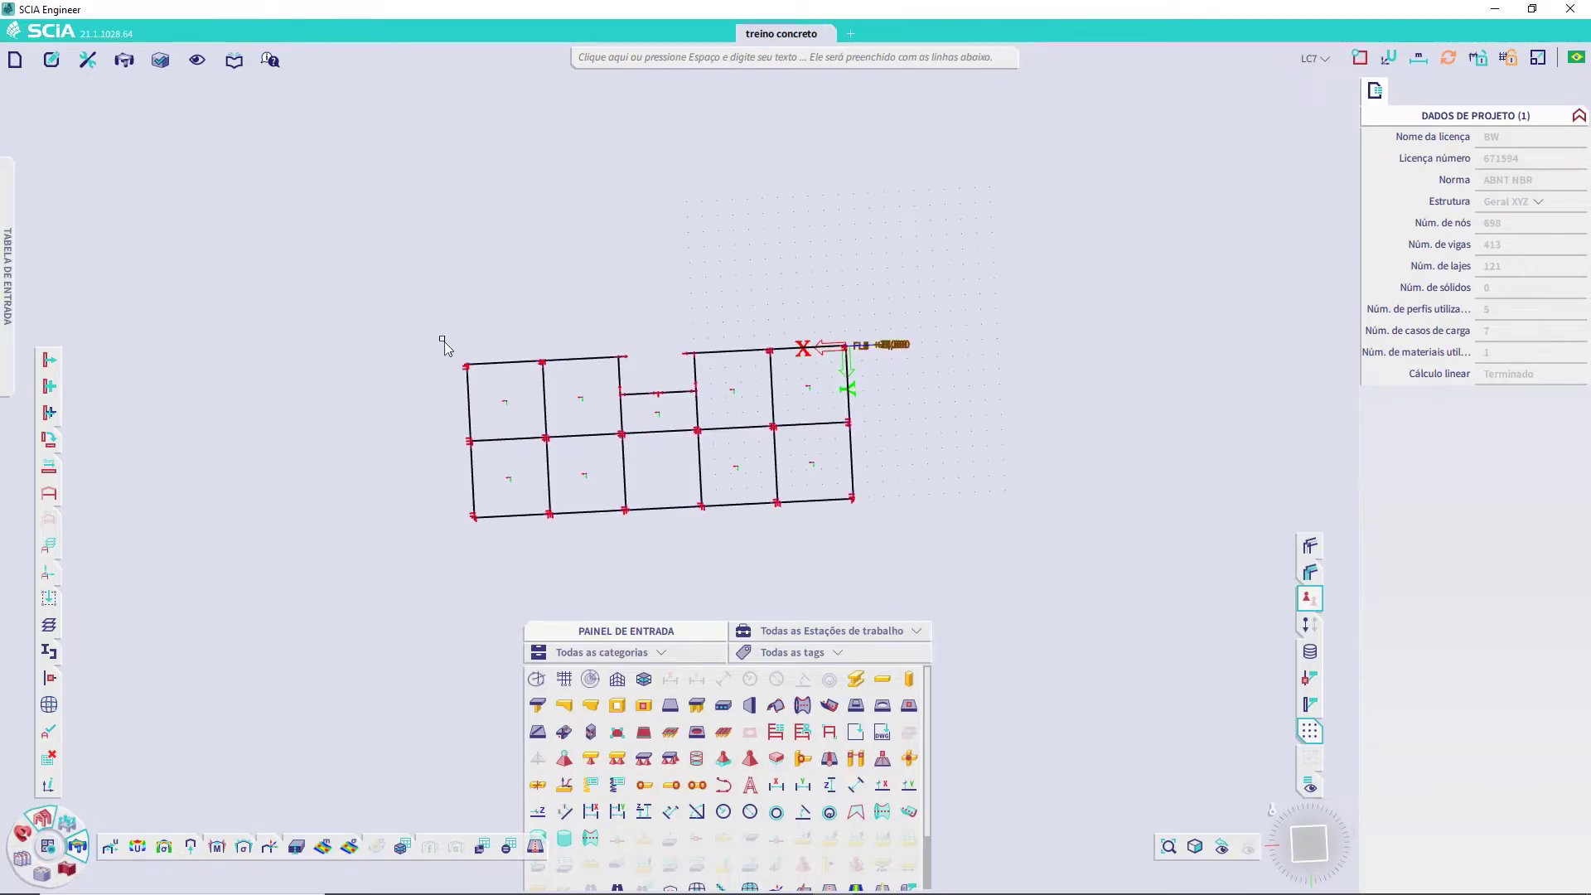
Select the top-edge beams and nodes, then orbit the floor into an isometric 3D view
{"action": "left_click_drag", "start_coordinate": [443, 341], "coordinate": [585, 396]}
{"action": "left_click_drag", "start_coordinate": [593, 333], "coordinate": [661, 375]}
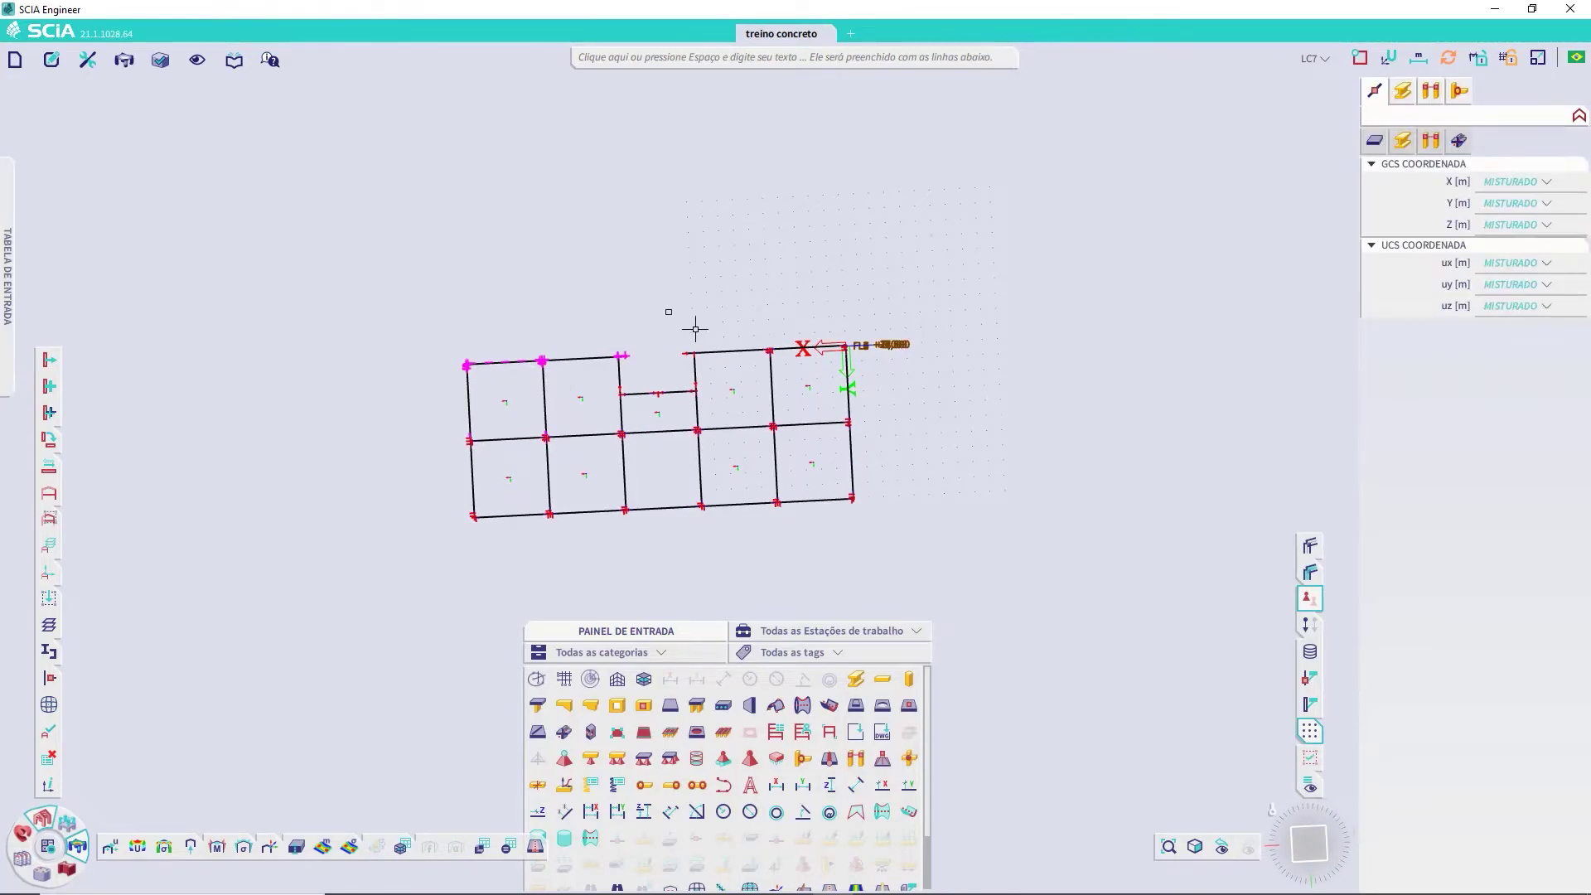
{"action": "left_click_drag", "start_coordinate": [668, 311], "coordinate": [793, 368]}
{"action": "left_click_drag", "start_coordinate": [810, 299], "coordinate": [895, 370]}
{"action": "right_click_drag", "start_coordinate": [1051, 495], "coordinate": [994, 419], "text": "ctrl"}
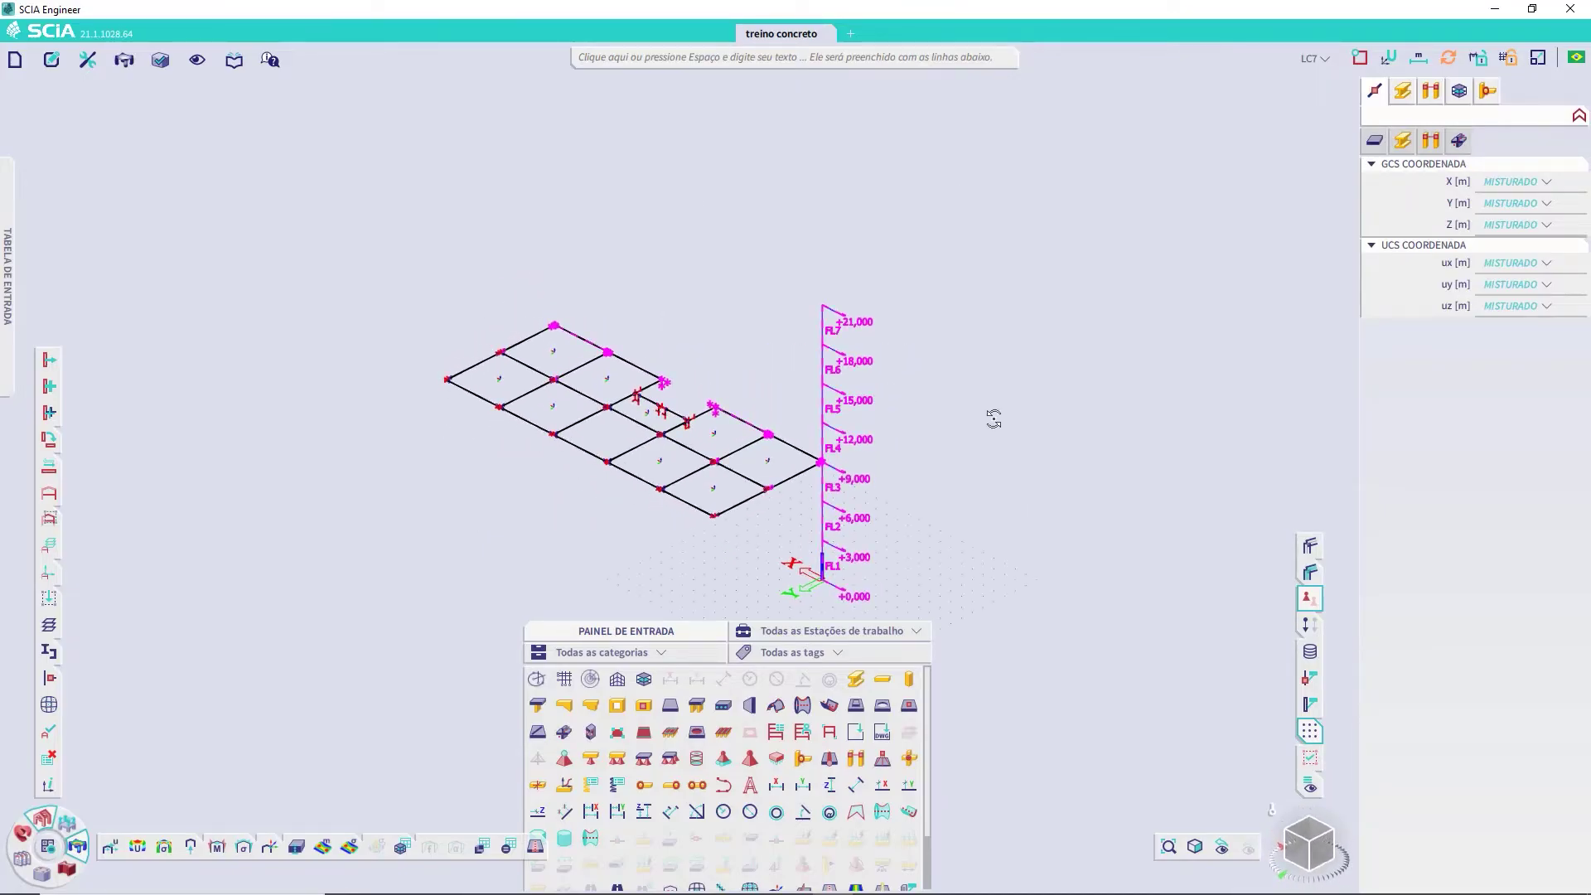
{"action": "scroll", "coordinate": [789, 495], "scroll_direction": "up", "scroll_amount": 2}
{"action": "scroll", "coordinate": [771, 465], "scroll_direction": "up", "scroll_amount": 3}
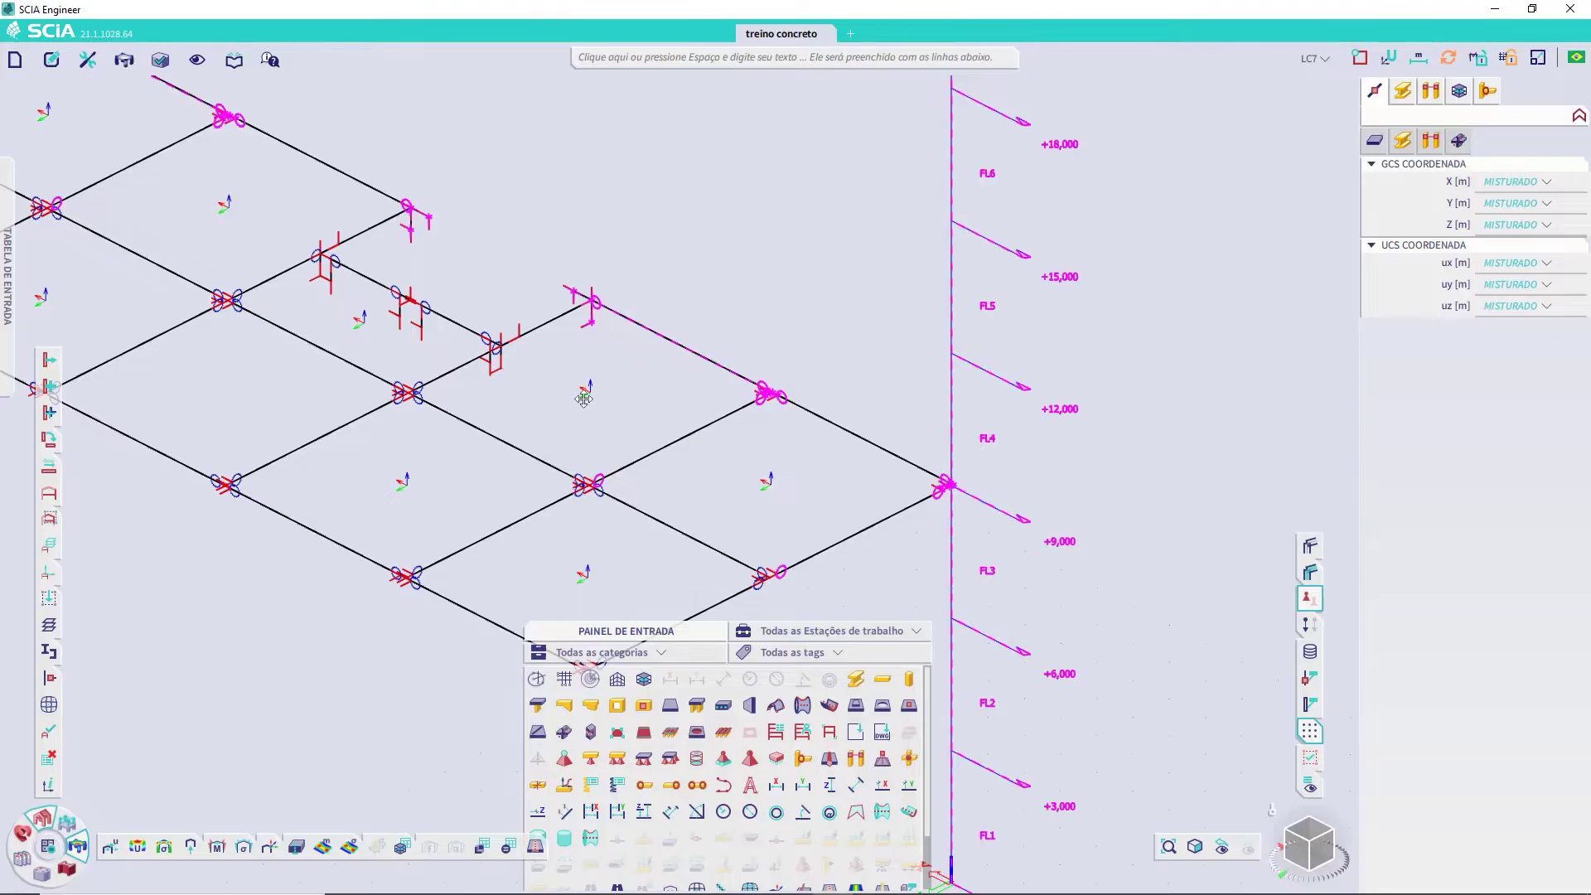
{"action": "middle_click_drag", "start_coordinate": [584, 398], "coordinate": [791, 492]}
{"action": "scroll", "coordinate": [745, 471], "scroll_direction": "down", "scroll_amount": 2}
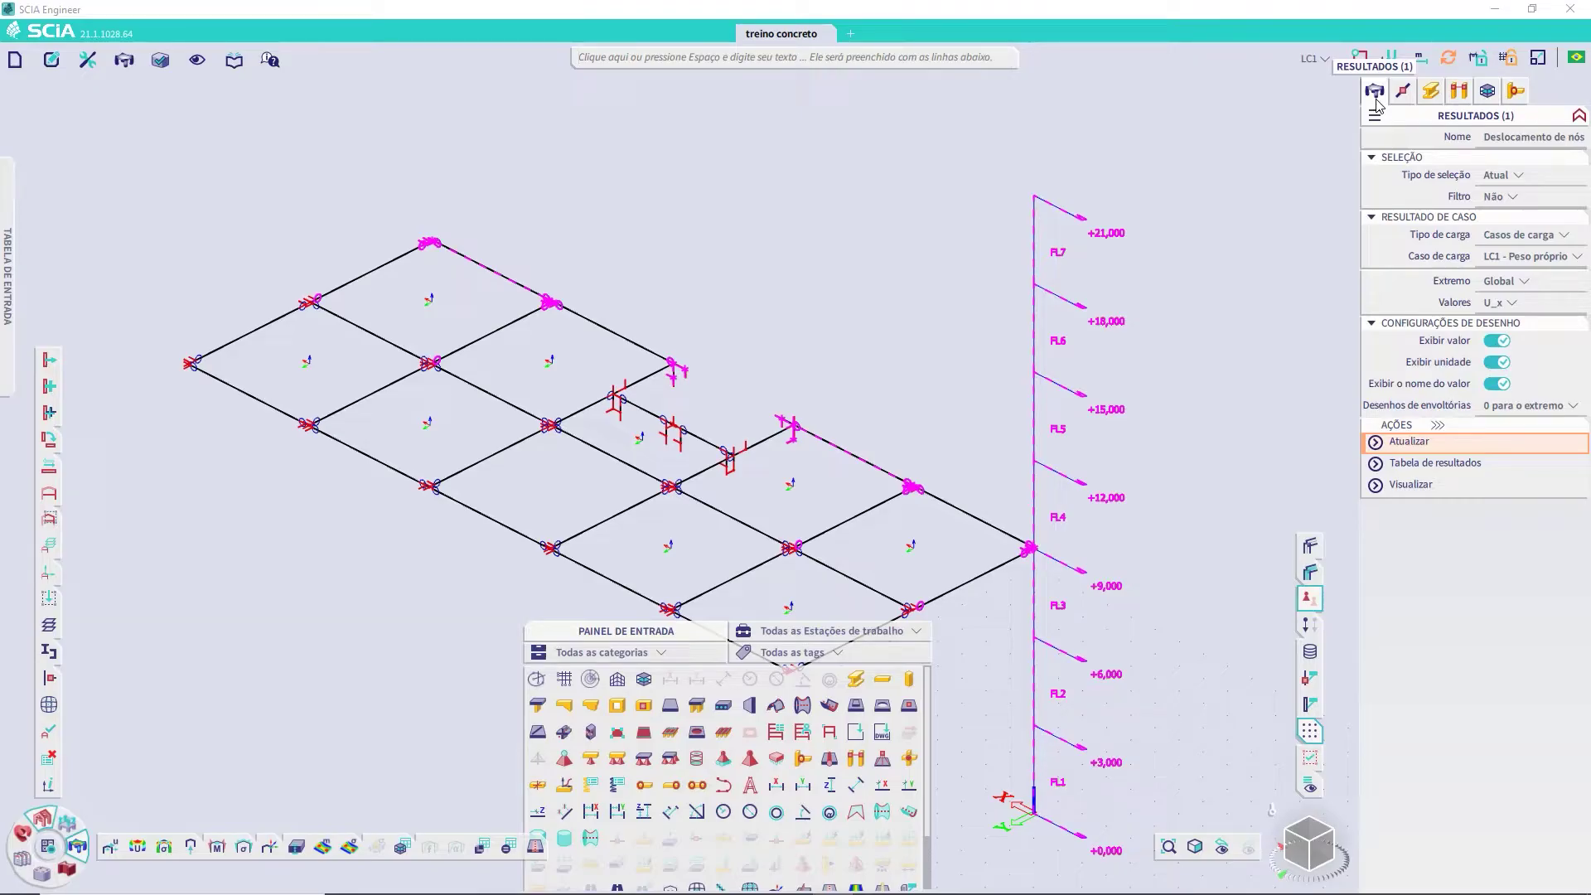
After trying Avançado and by-name options, set Tipo de seleção to Tudo and Filtro to Não
{"action": "left_click", "coordinate": [1507, 177]}
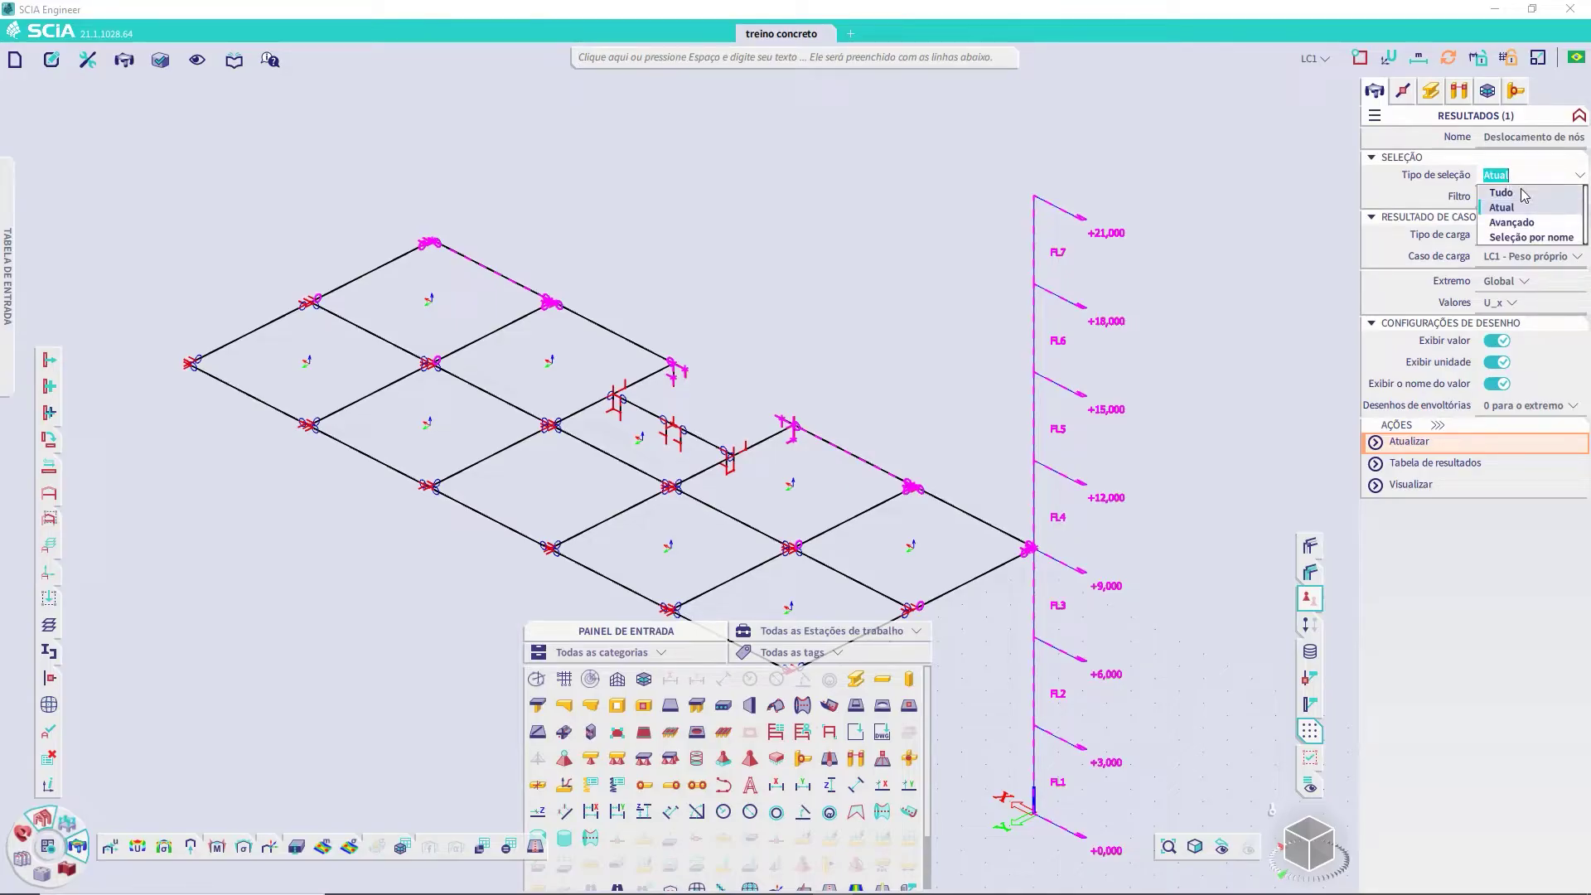
{"action": "left_click", "coordinate": [1527, 222]}
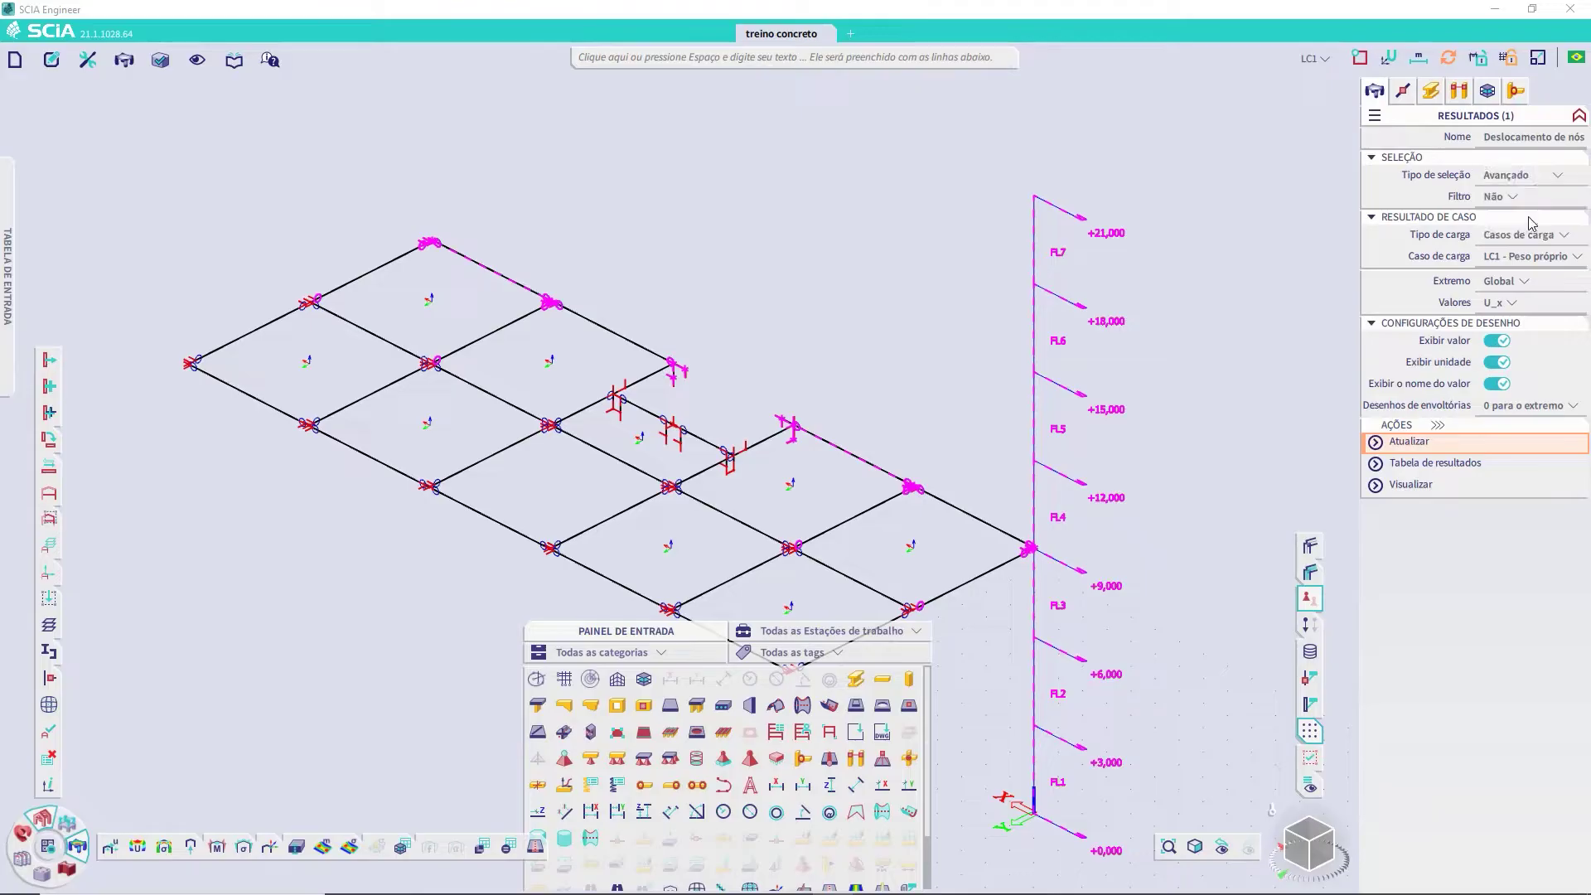
{"action": "left_click", "coordinate": [1546, 178]}
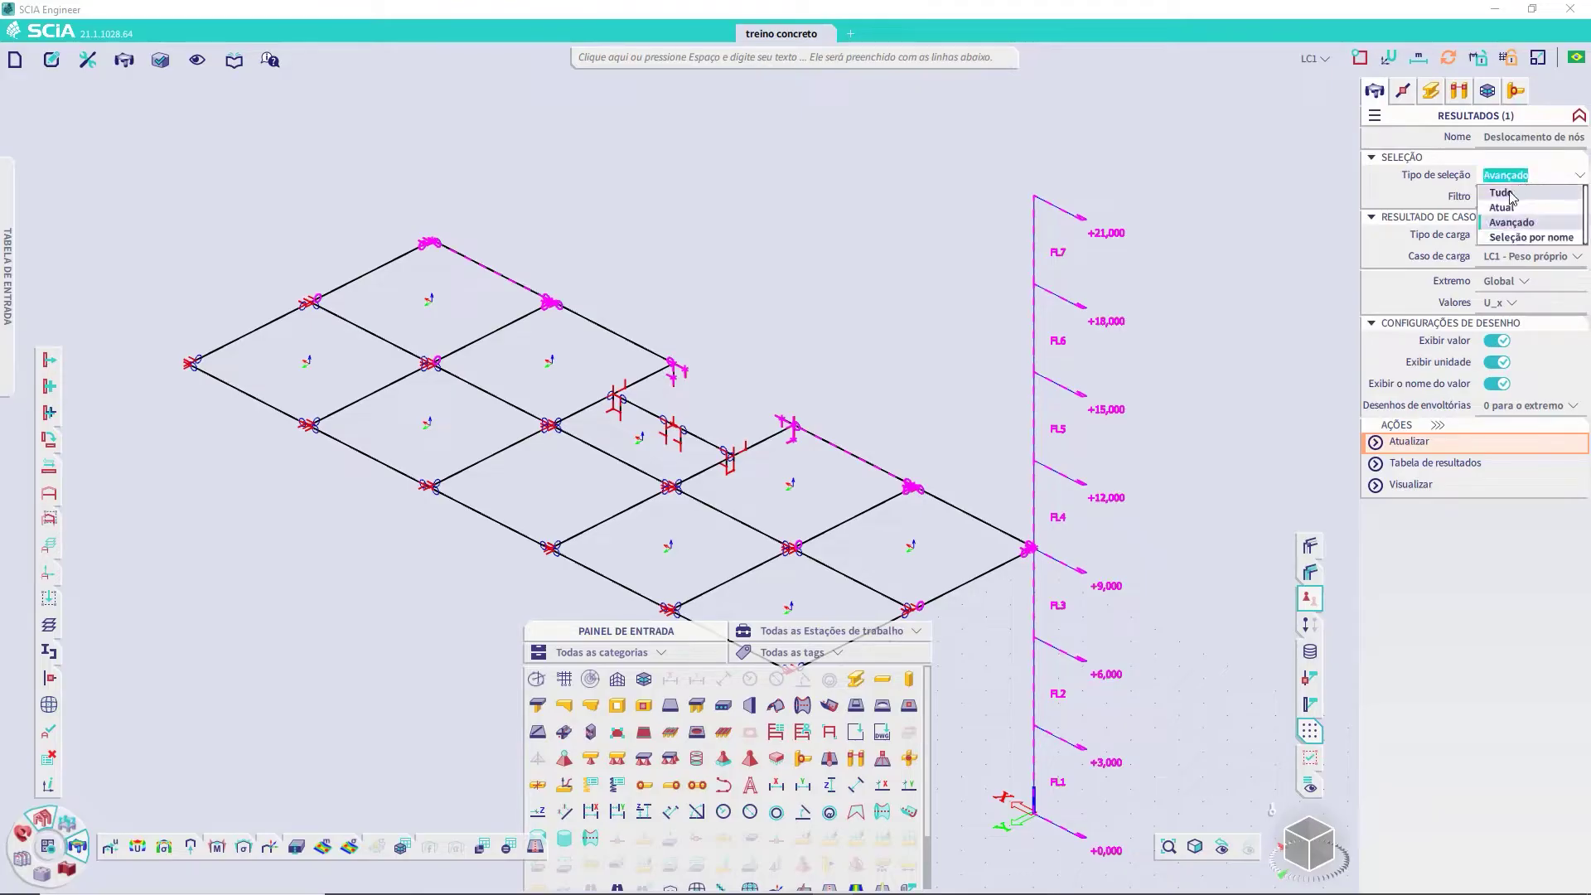
{"action": "left_click", "coordinate": [1508, 193]}
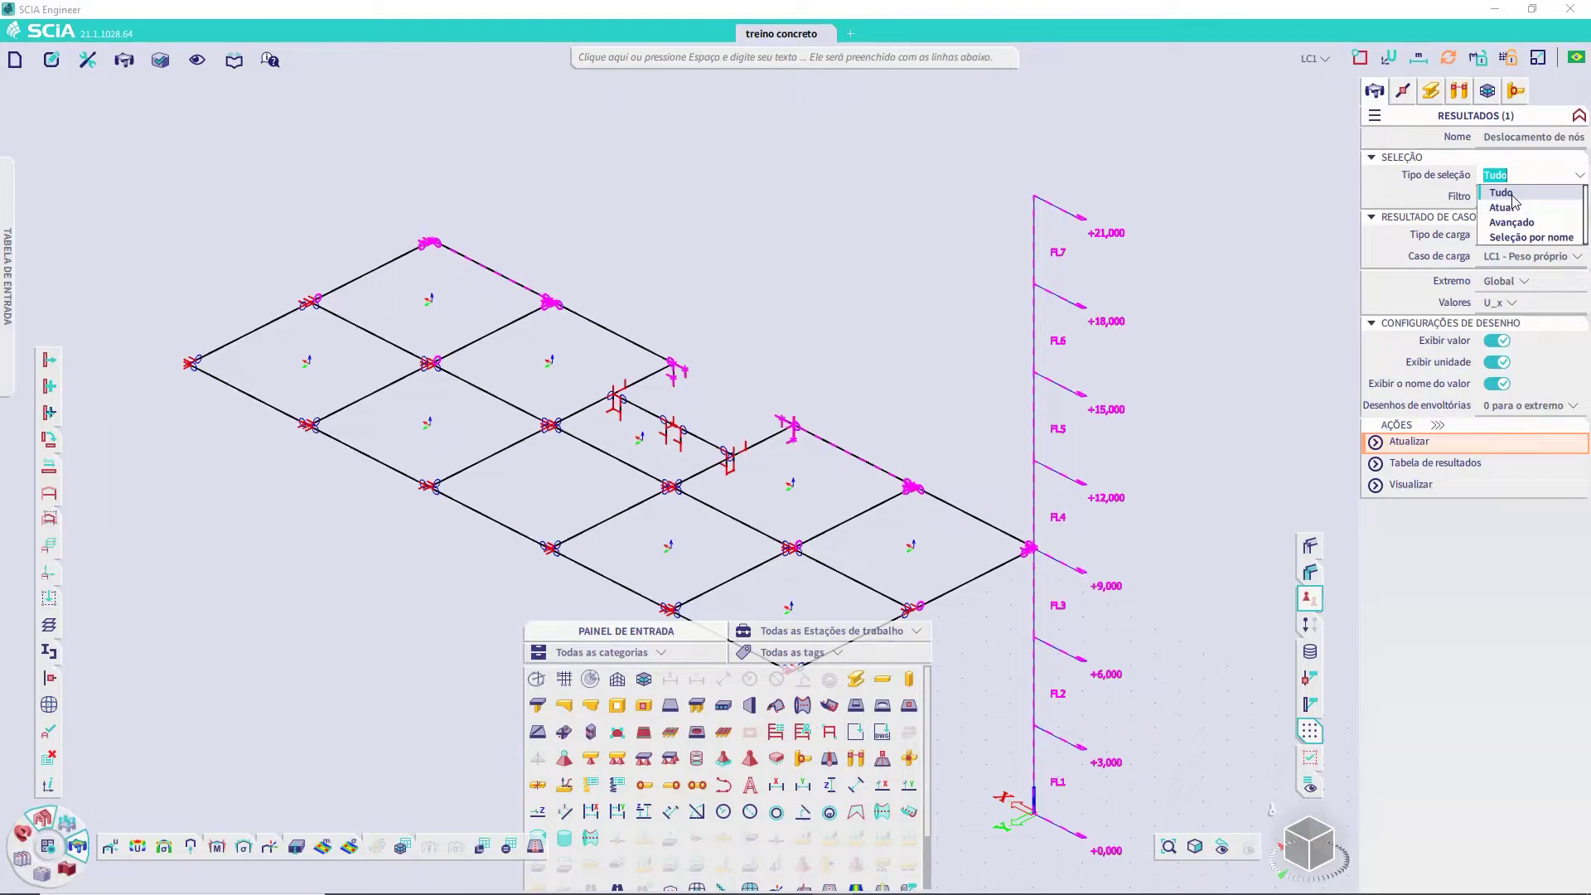
{"action": "left_click", "coordinate": [1511, 195]}
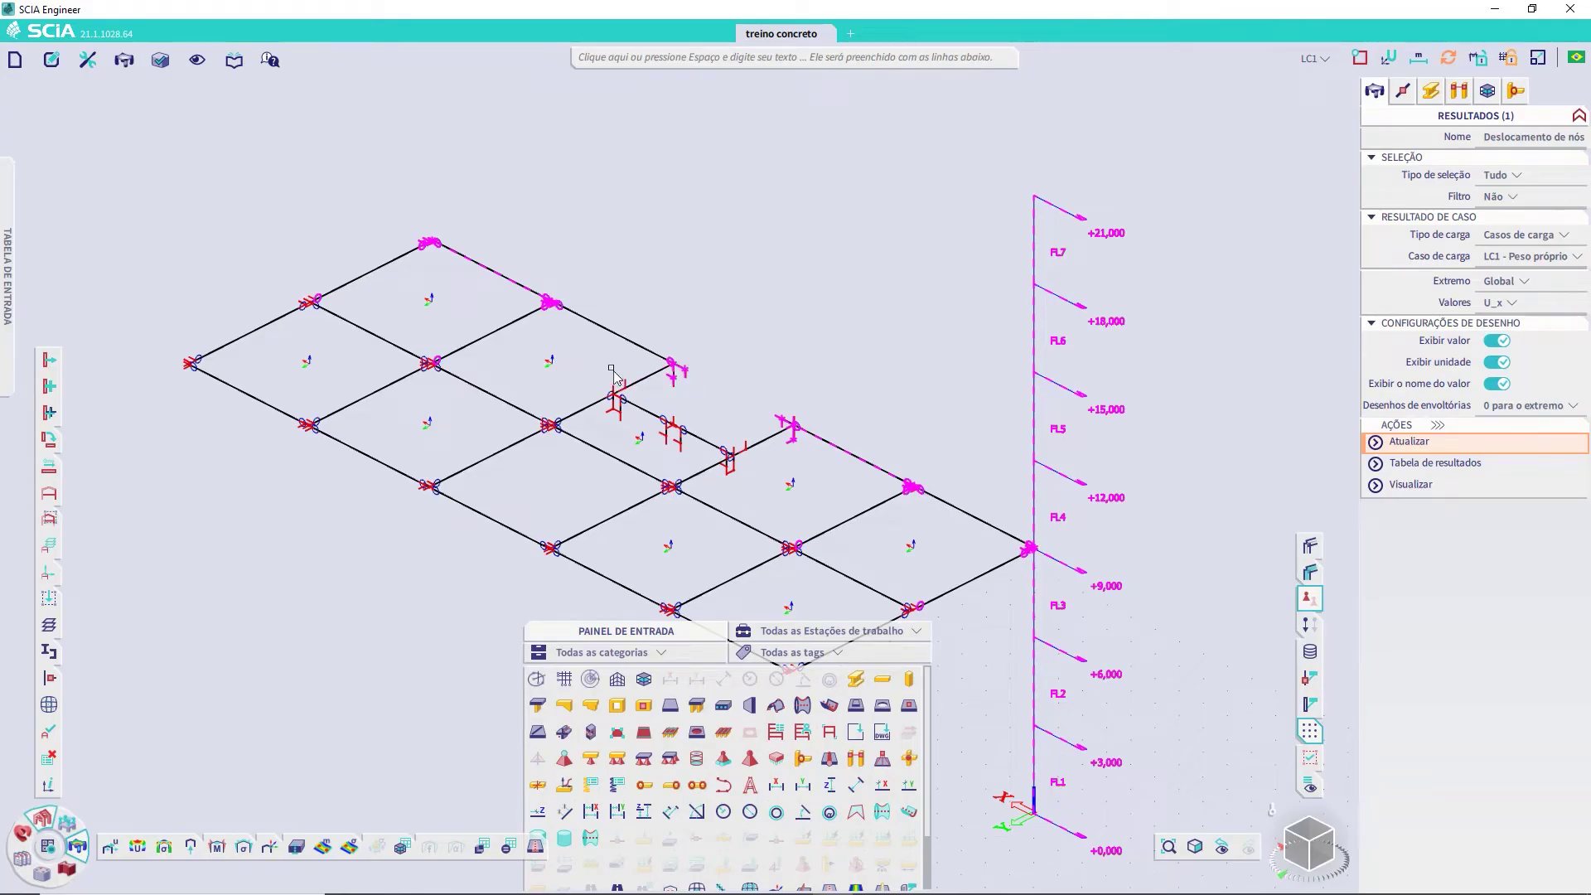
{"action": "mouse_move", "coordinate": [1529, 174]}
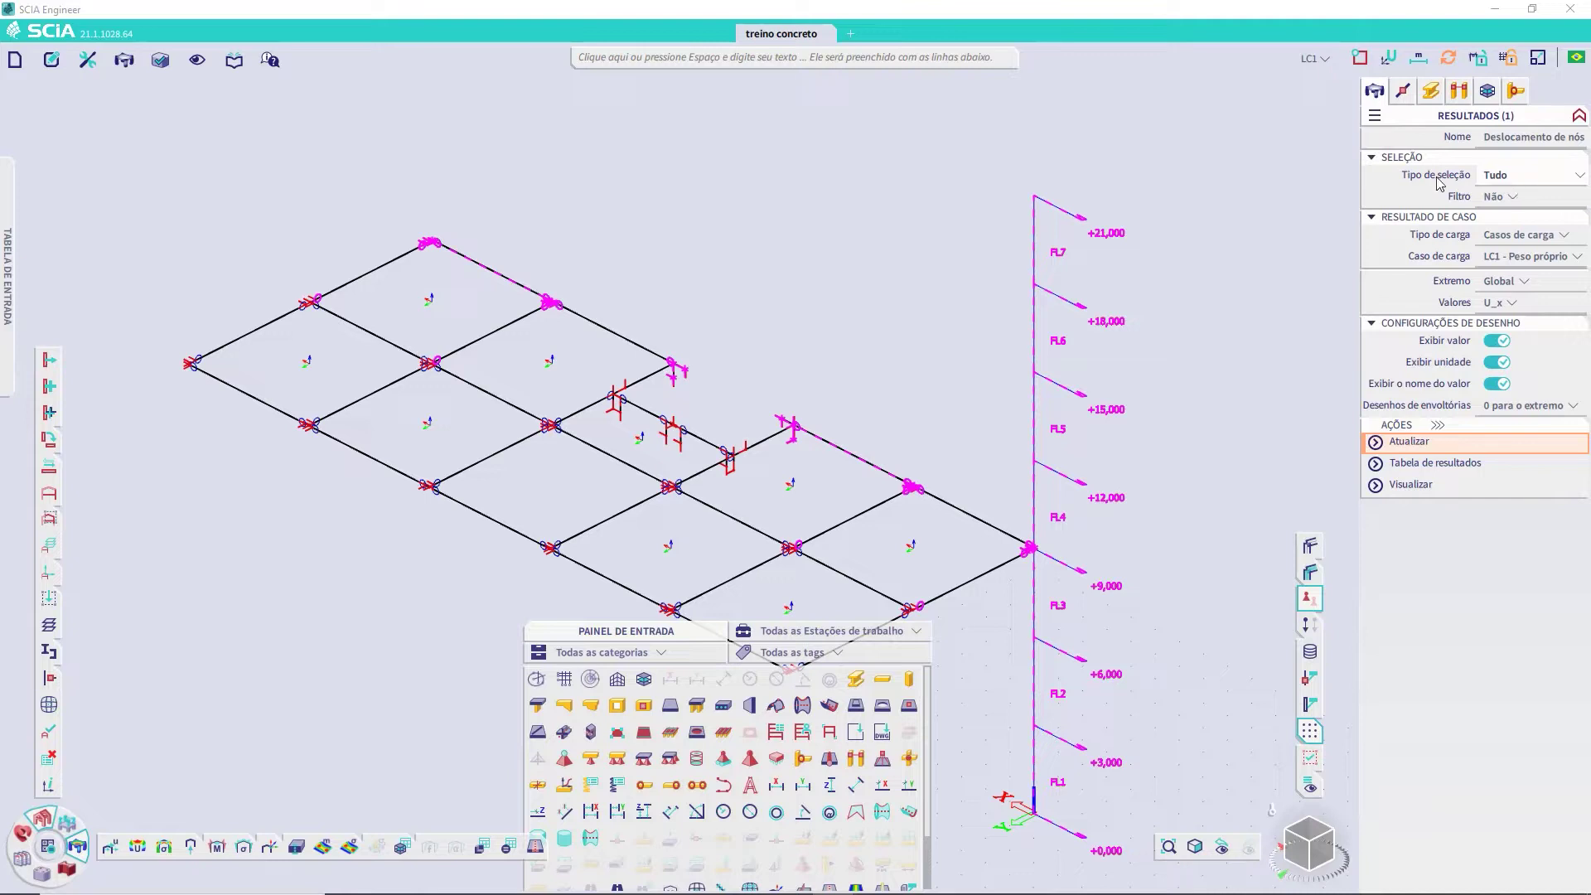
{"action": "left_click", "coordinate": [1529, 199]}
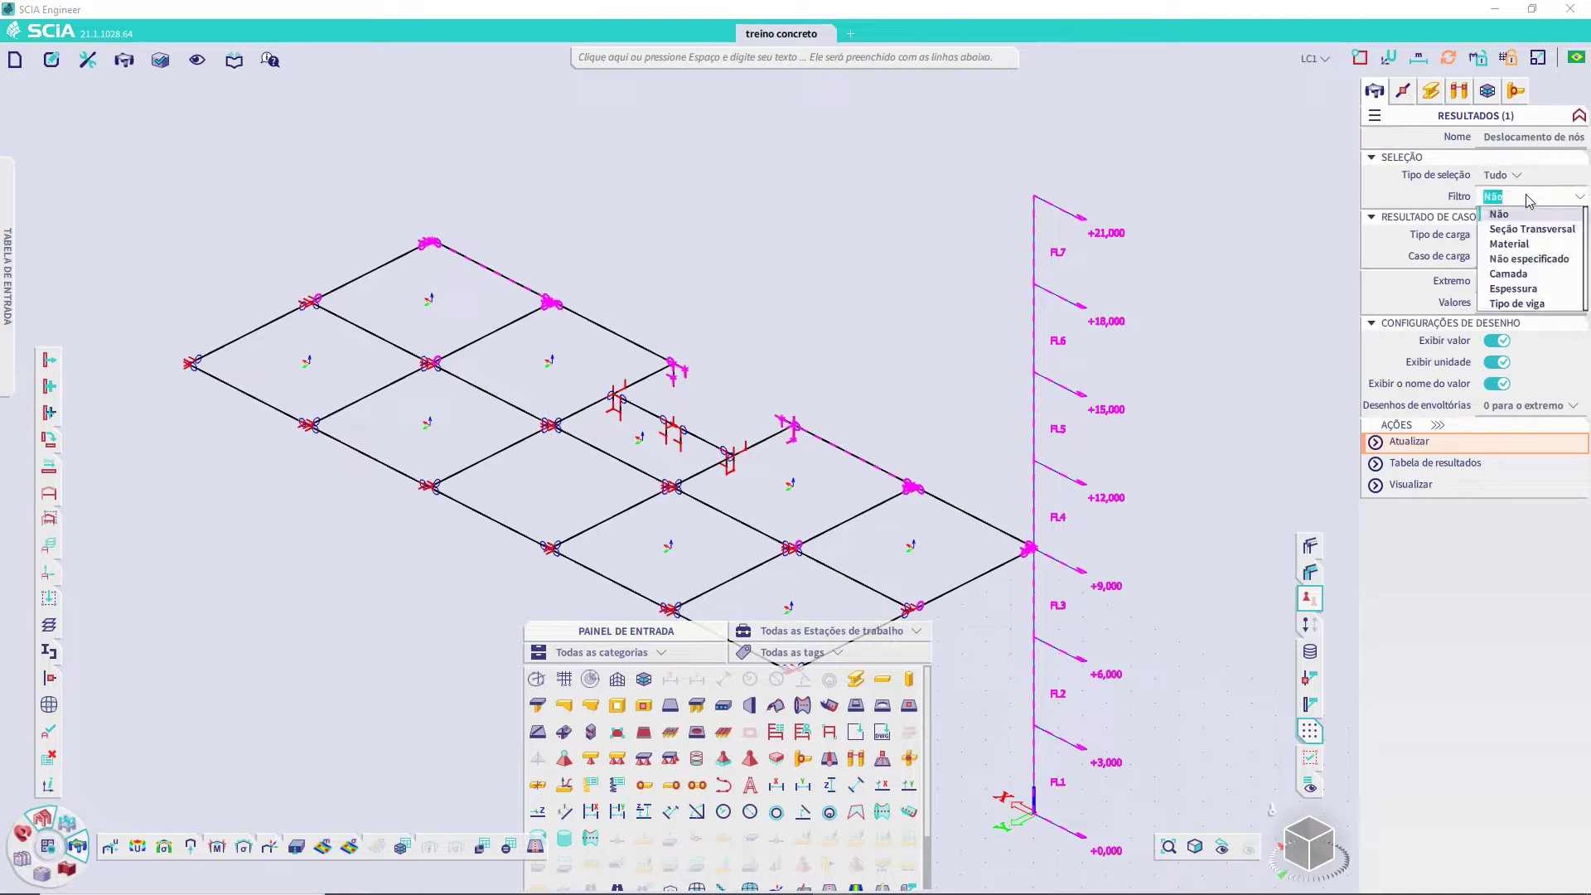
{"action": "left_click", "coordinate": [1532, 175]}
{"action": "left_click", "coordinate": [1525, 238]}
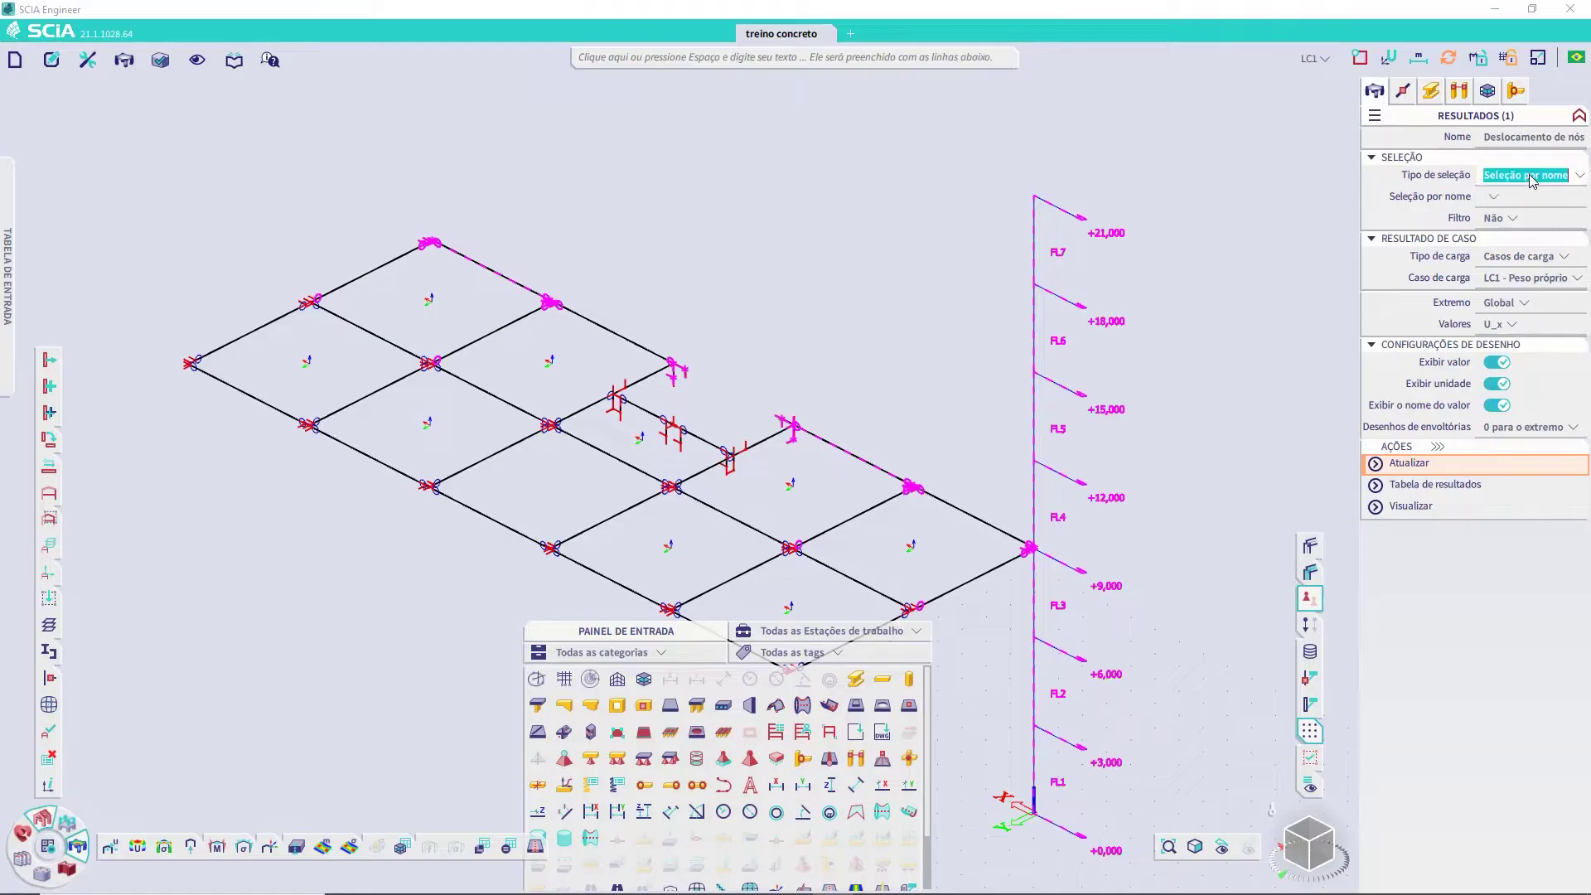
{"action": "left_click", "coordinate": [1533, 177]}
{"action": "left_click", "coordinate": [1517, 193]}
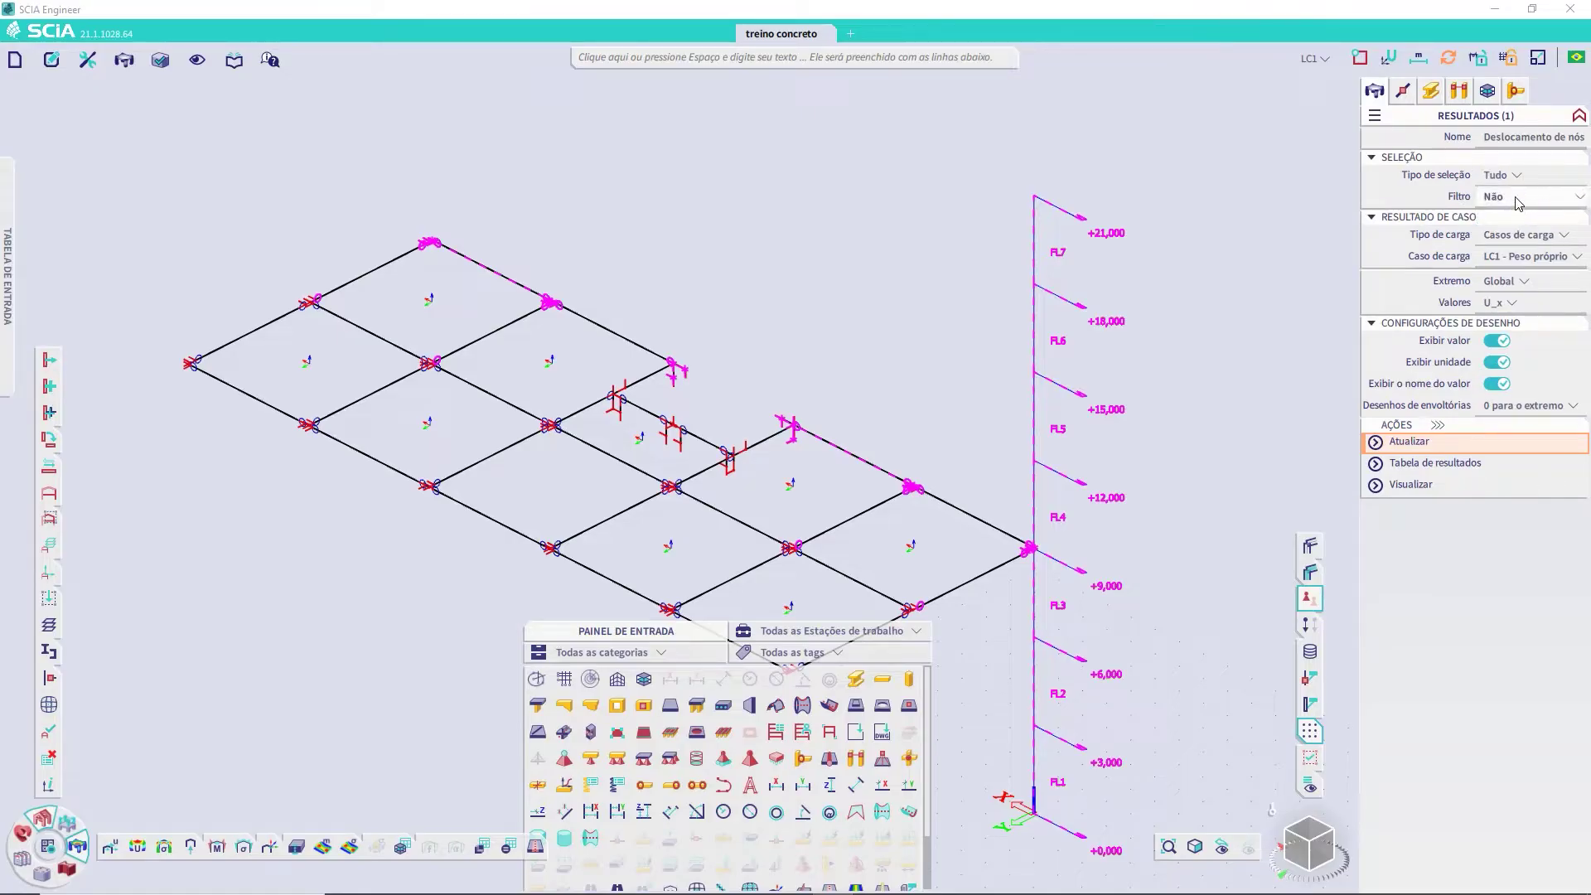
{"action": "left_click", "coordinate": [1518, 199]}
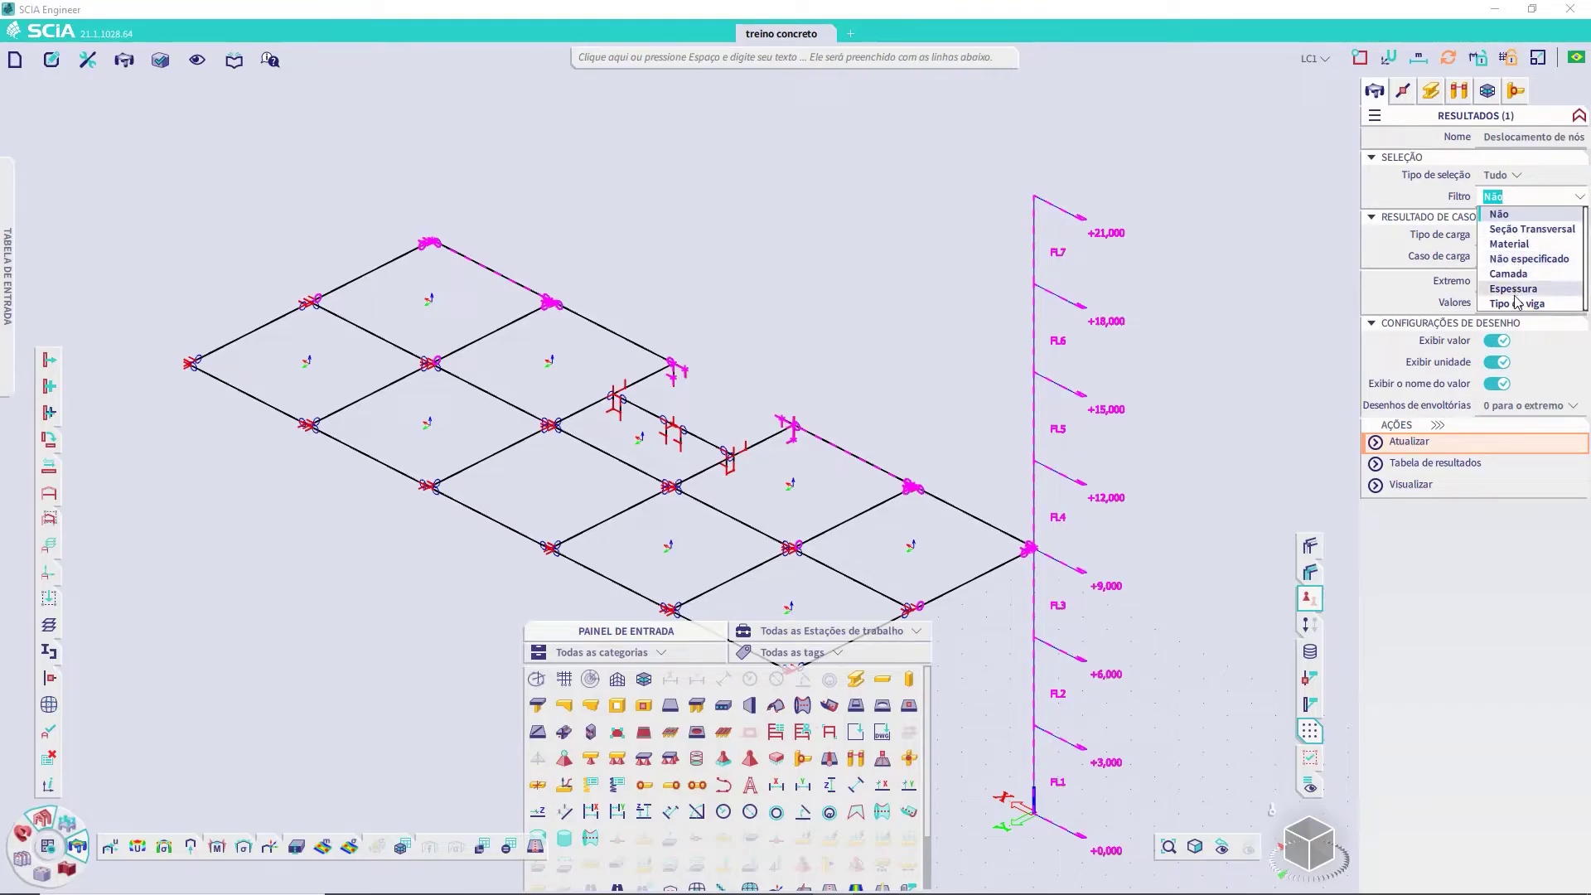
{"action": "left_click", "coordinate": [1440, 197]}
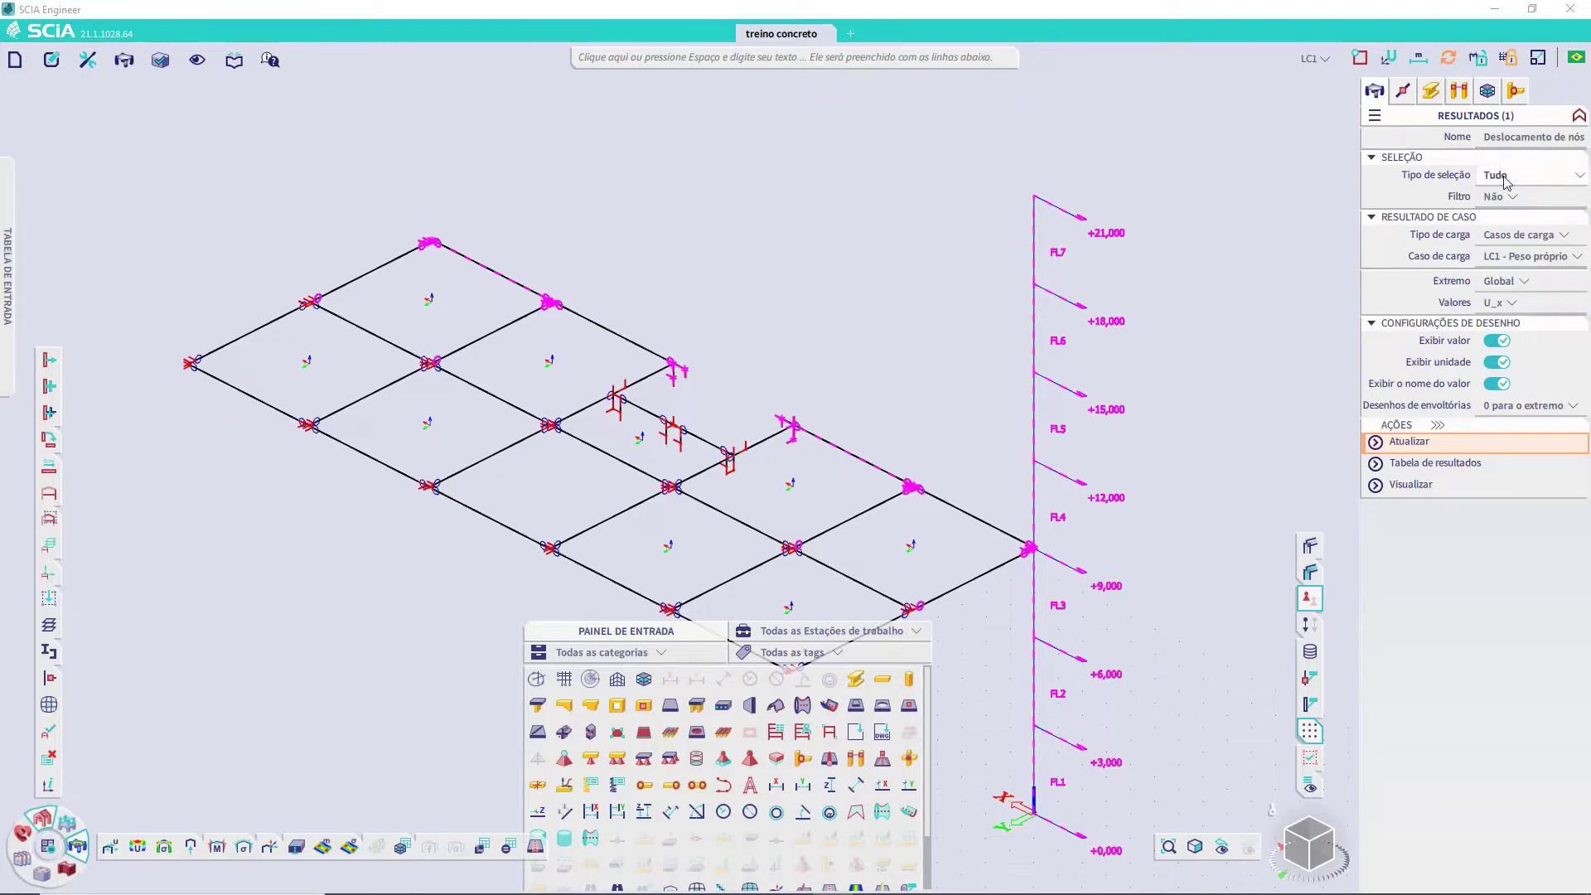
Keep Casos de carga, choose load case LC4 - Vento 0 and keep Global extremes
{"action": "left_click", "coordinate": [1573, 240]}
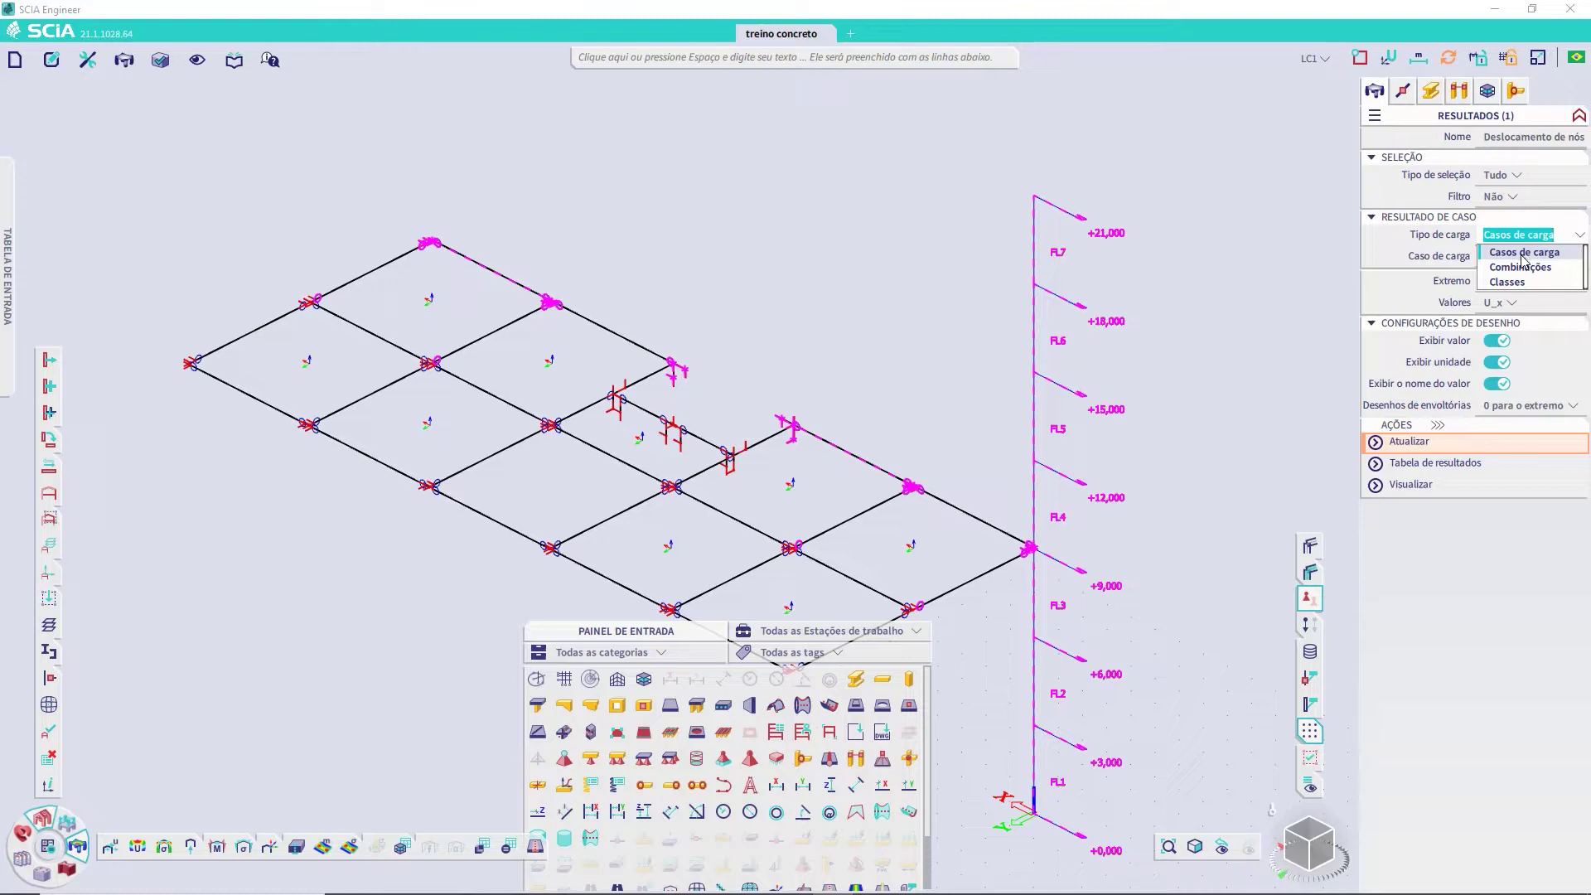
{"action": "left_click", "coordinate": [1522, 253]}
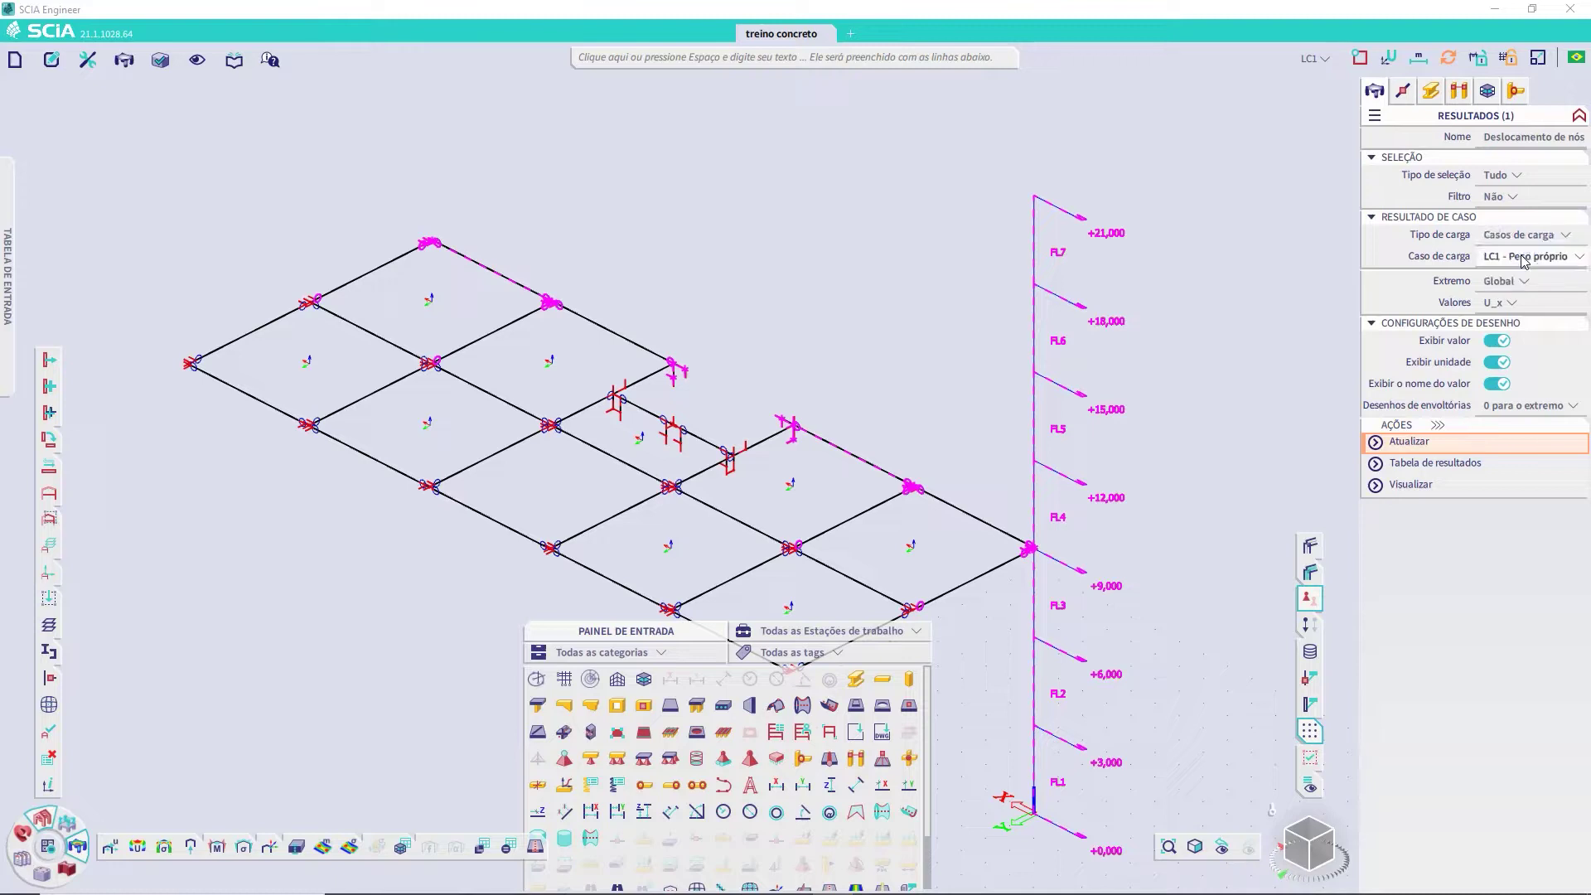
{"action": "left_click", "coordinate": [1576, 260]}
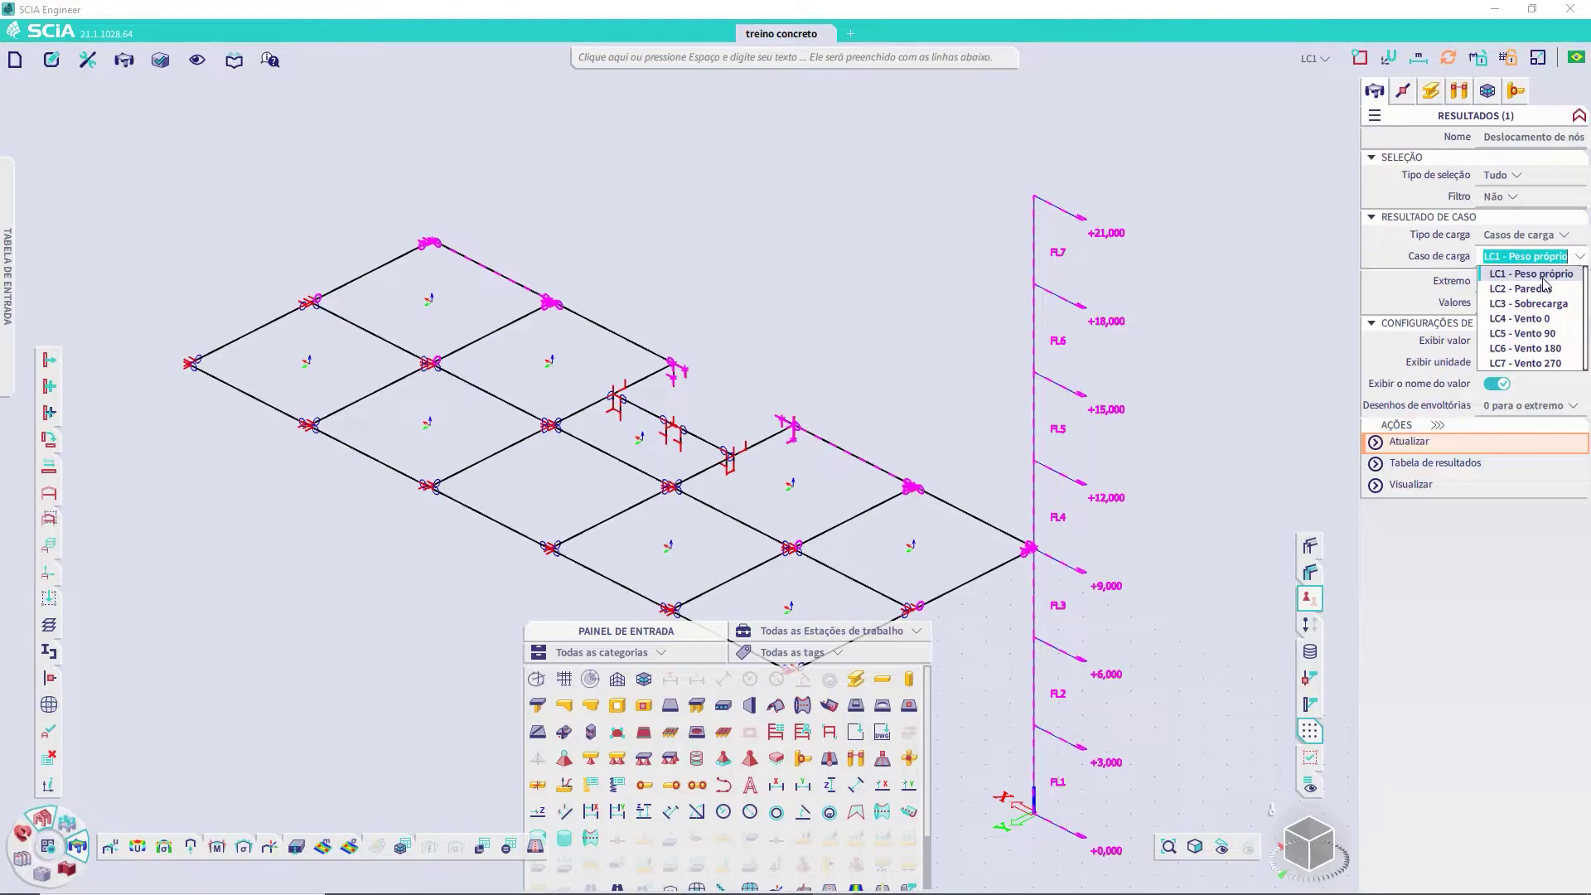
{"action": "left_click", "coordinate": [1530, 321]}
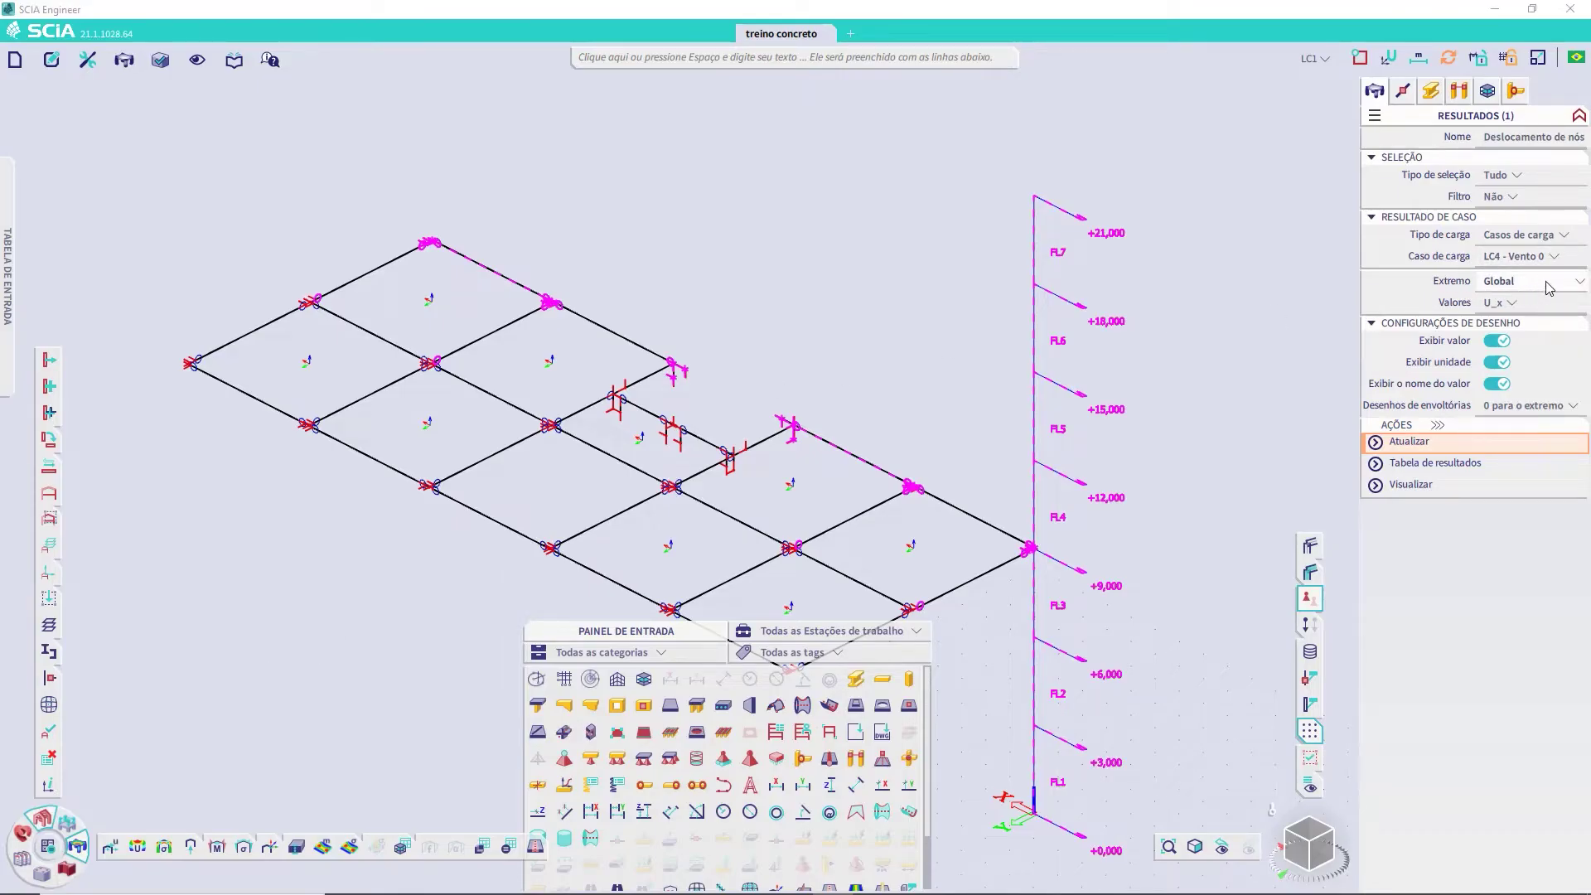
{"action": "left_click", "coordinate": [1574, 282]}
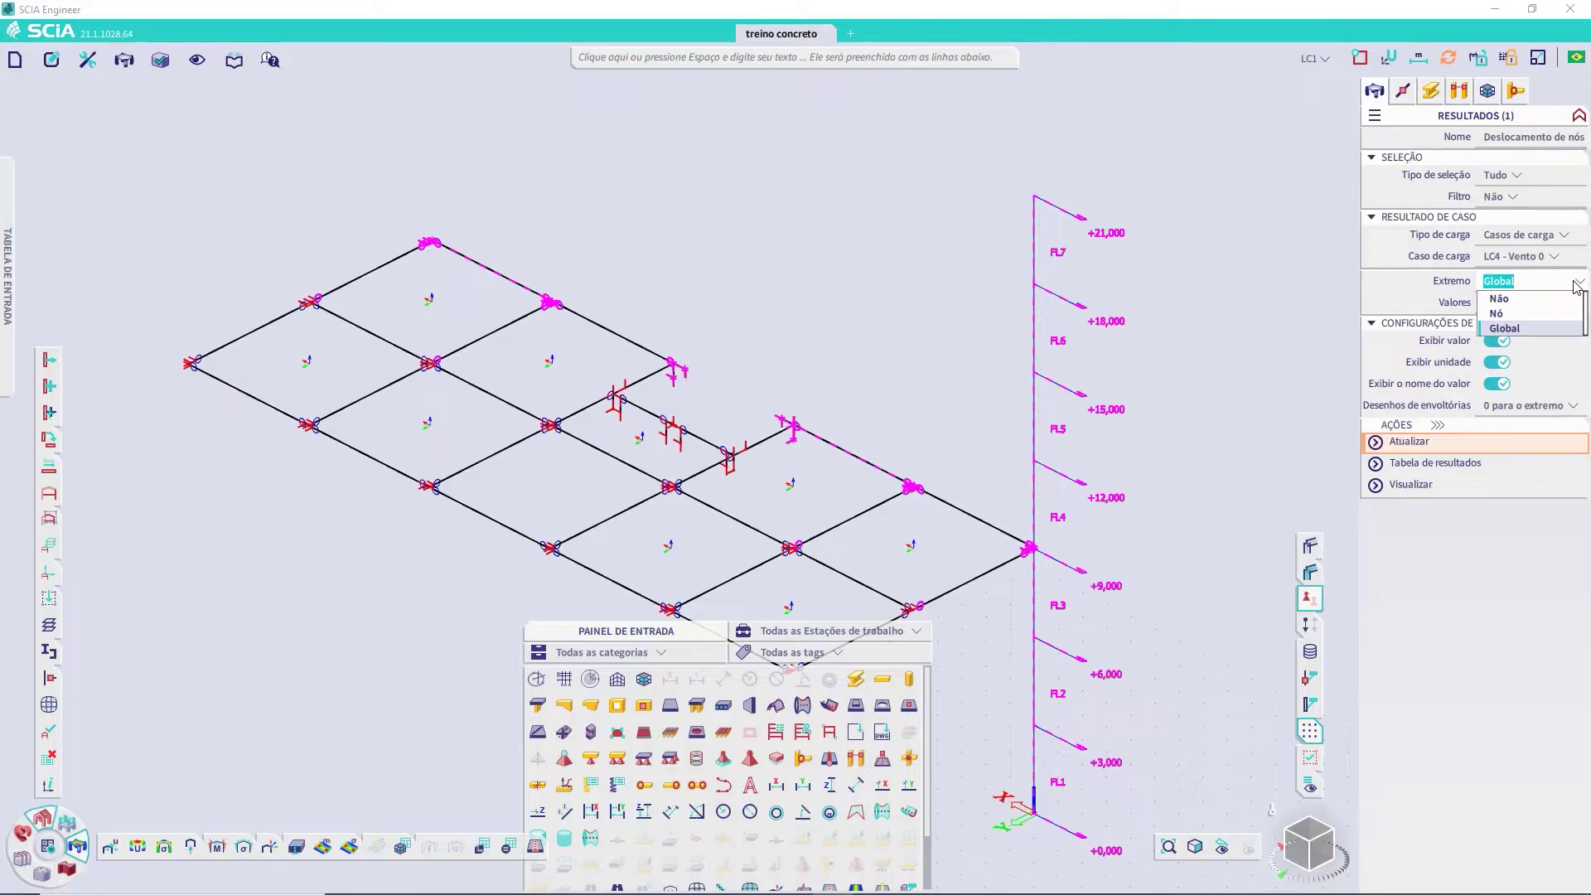
{"action": "left_click", "coordinate": [1424, 283]}
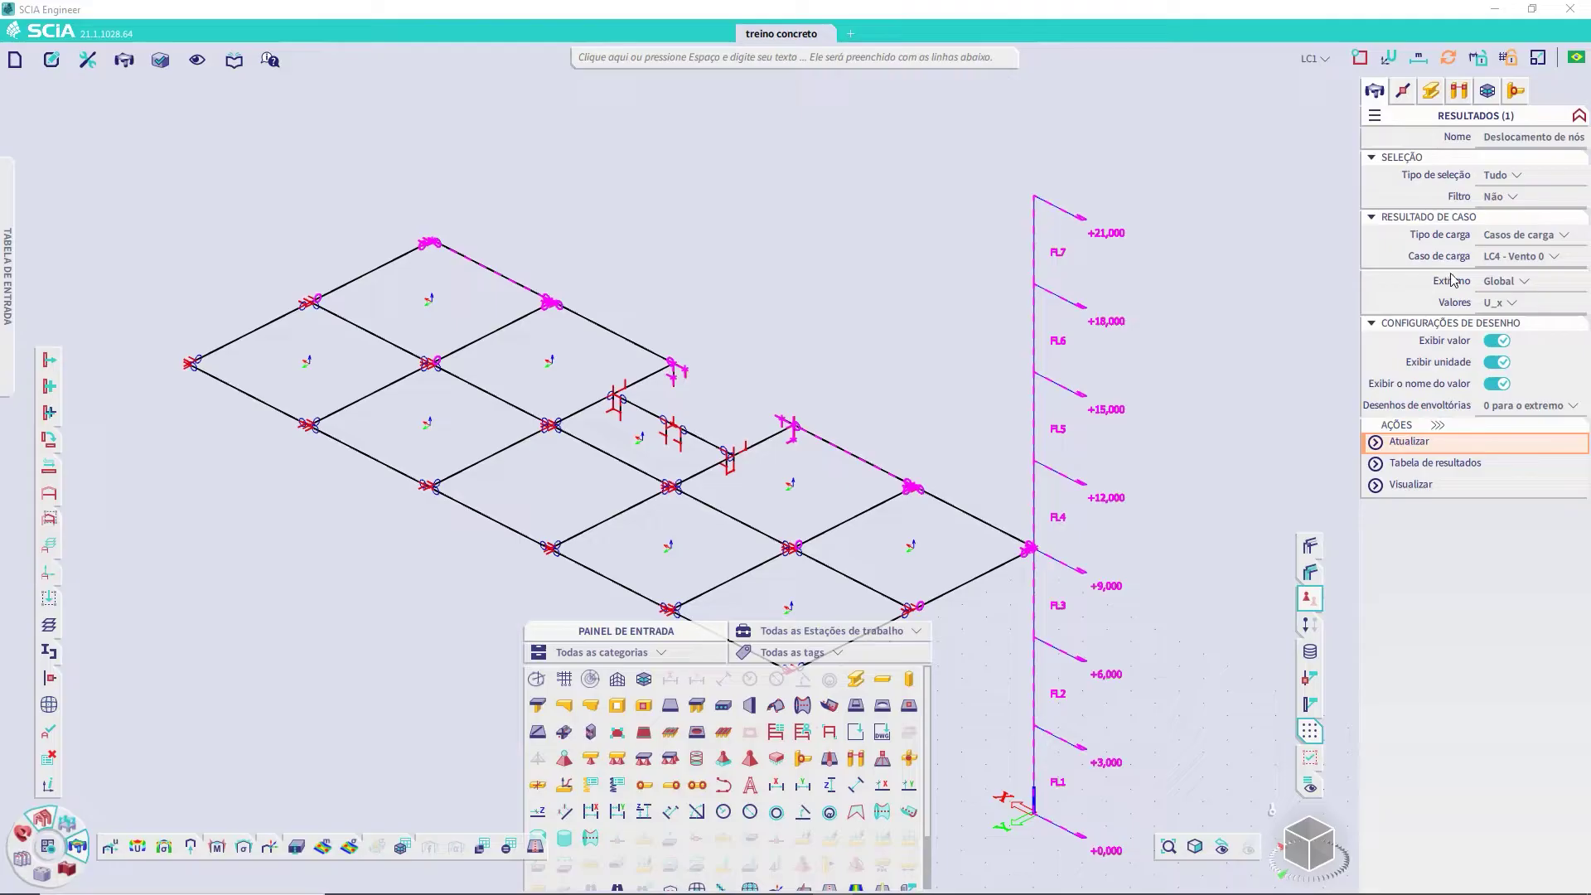
{"action": "left_click", "coordinate": [1565, 307]}
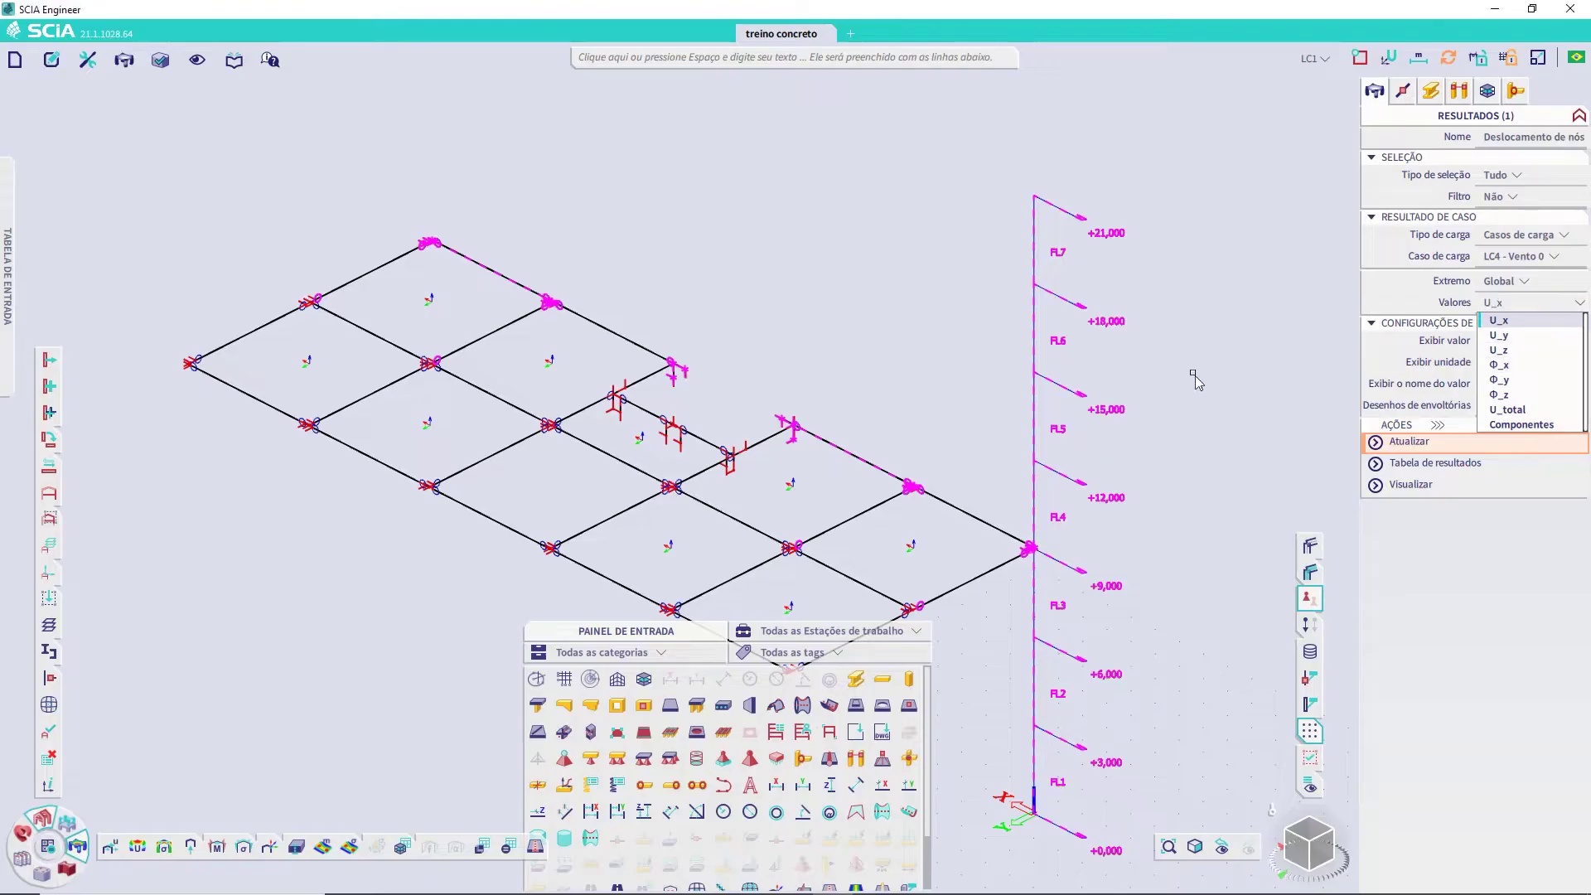
Change the displayed displacement component to U_y and redraw the LC4 results
{"action": "left_click", "coordinate": [1233, 353]}
{"action": "scroll", "coordinate": [1165, 432], "scroll_direction": "down", "scroll_amount": 3}
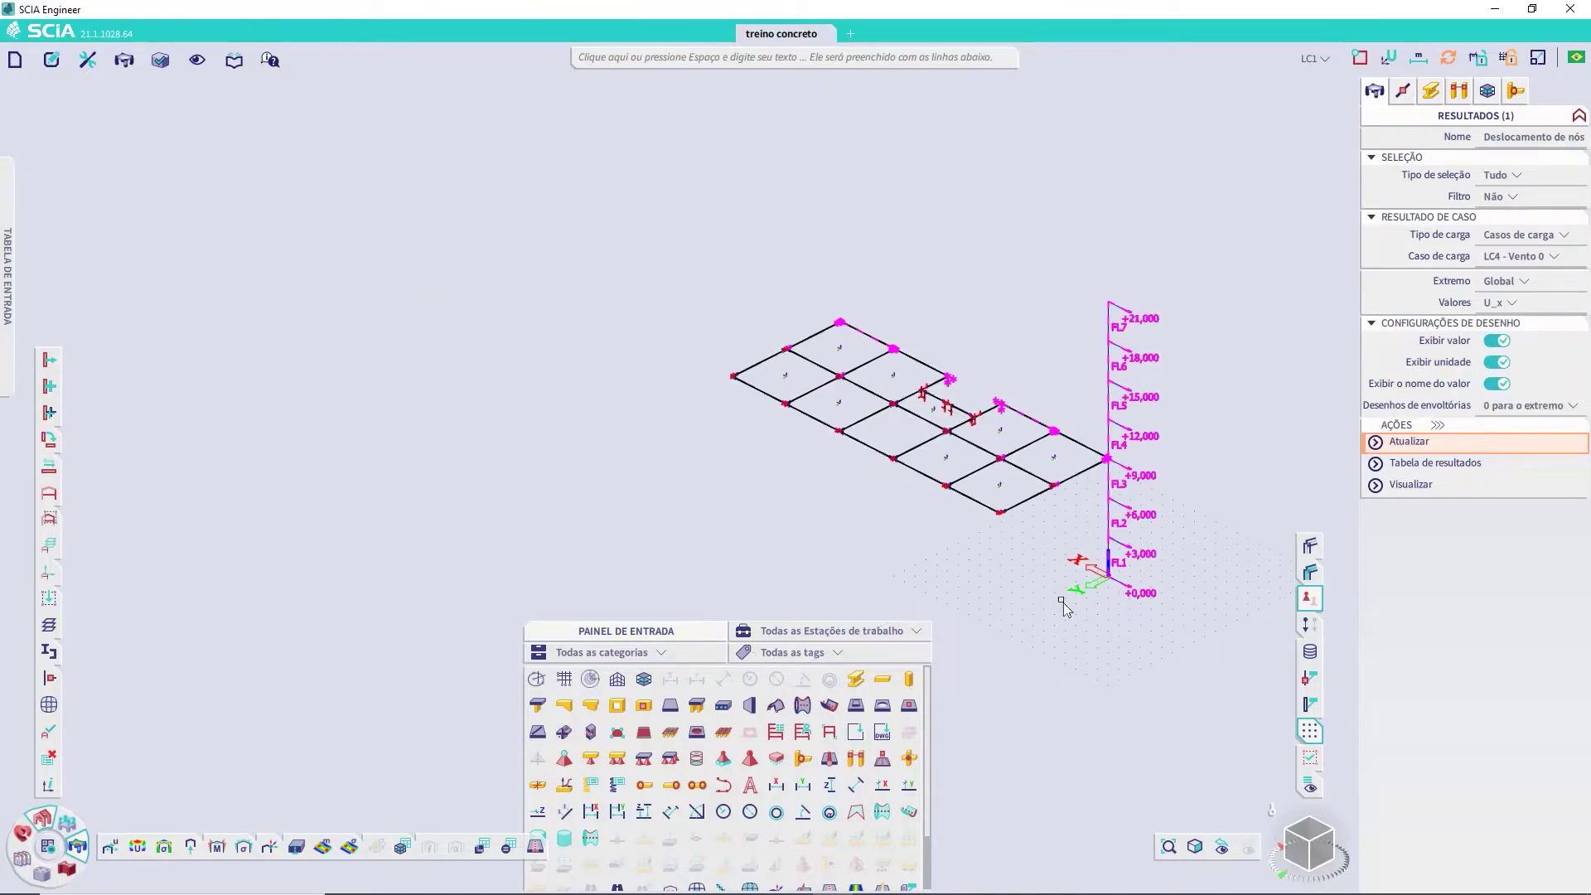
{"action": "scroll", "coordinate": [1085, 582], "scroll_direction": "up", "scroll_amount": 2}
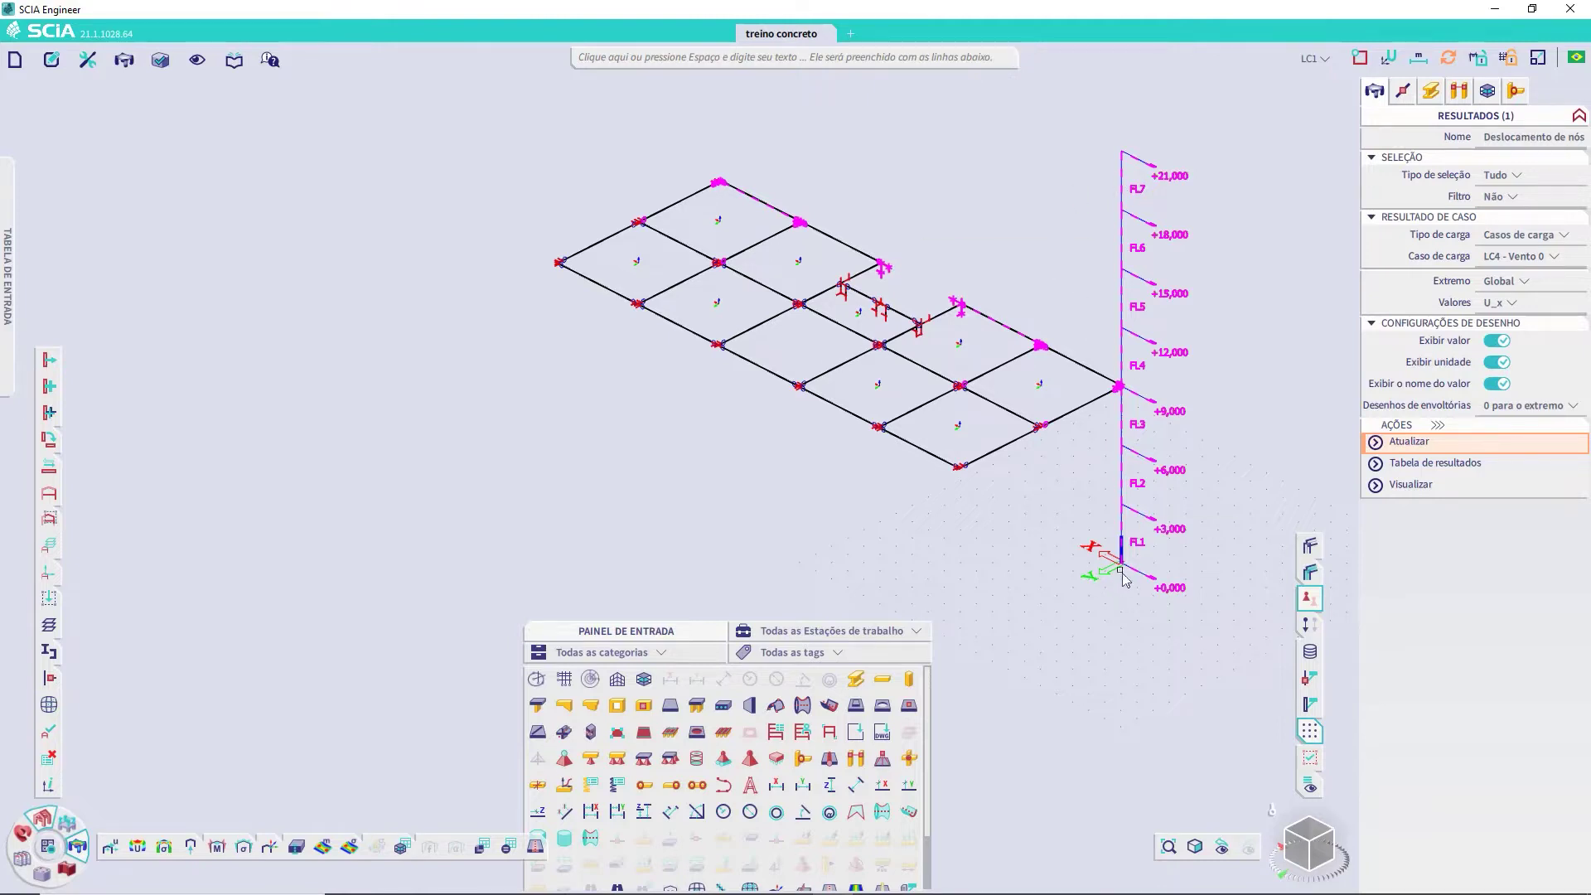
{"action": "left_click", "coordinate": [1553, 305]}
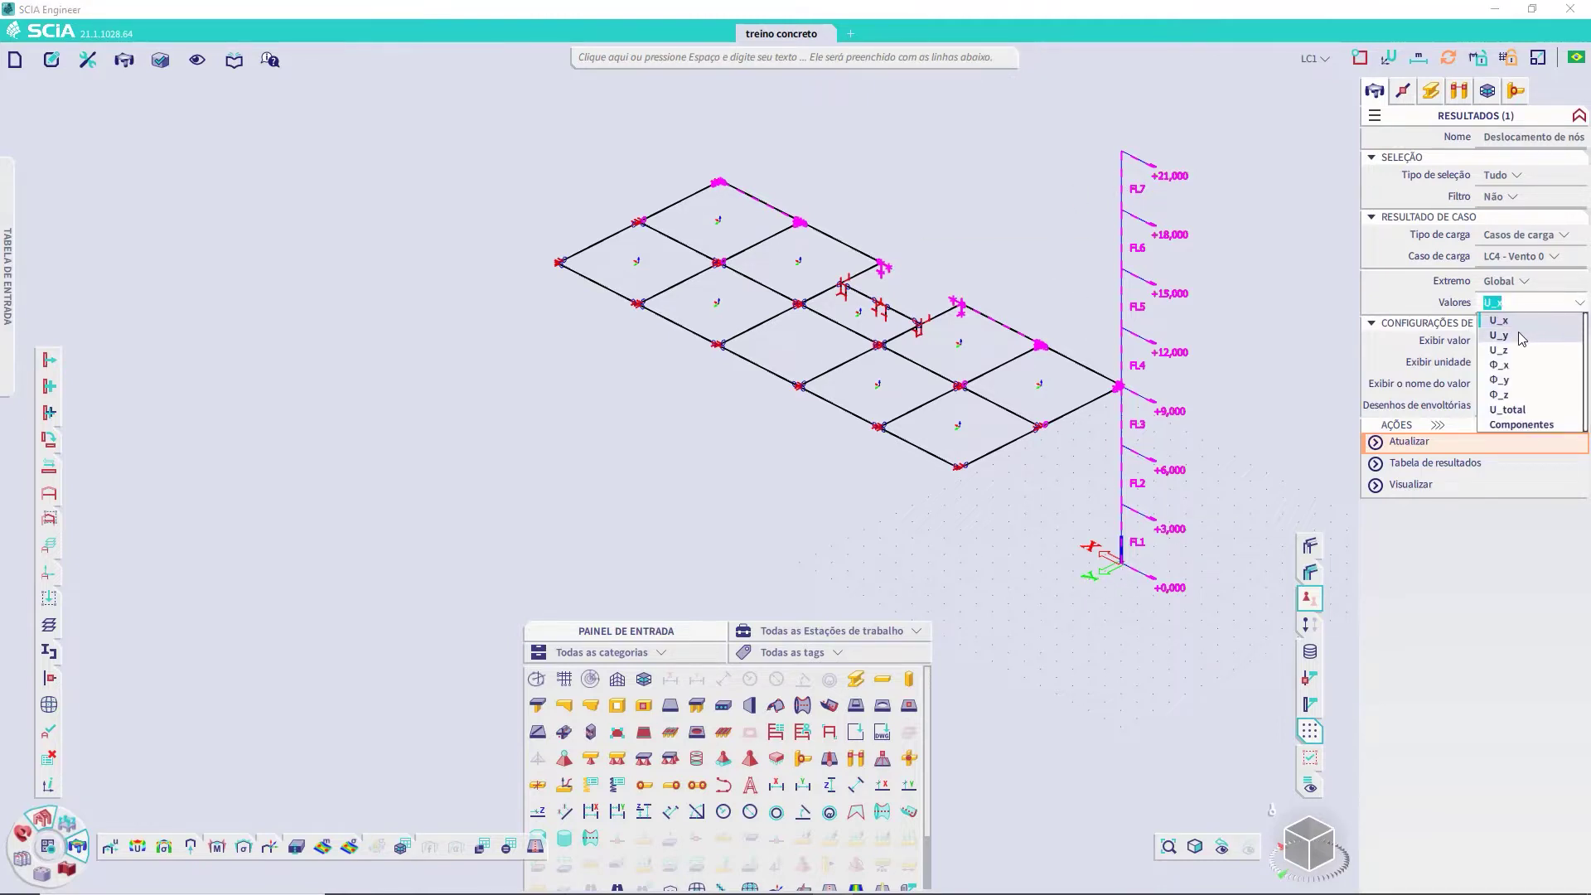
{"action": "left_click", "coordinate": [1522, 337]}
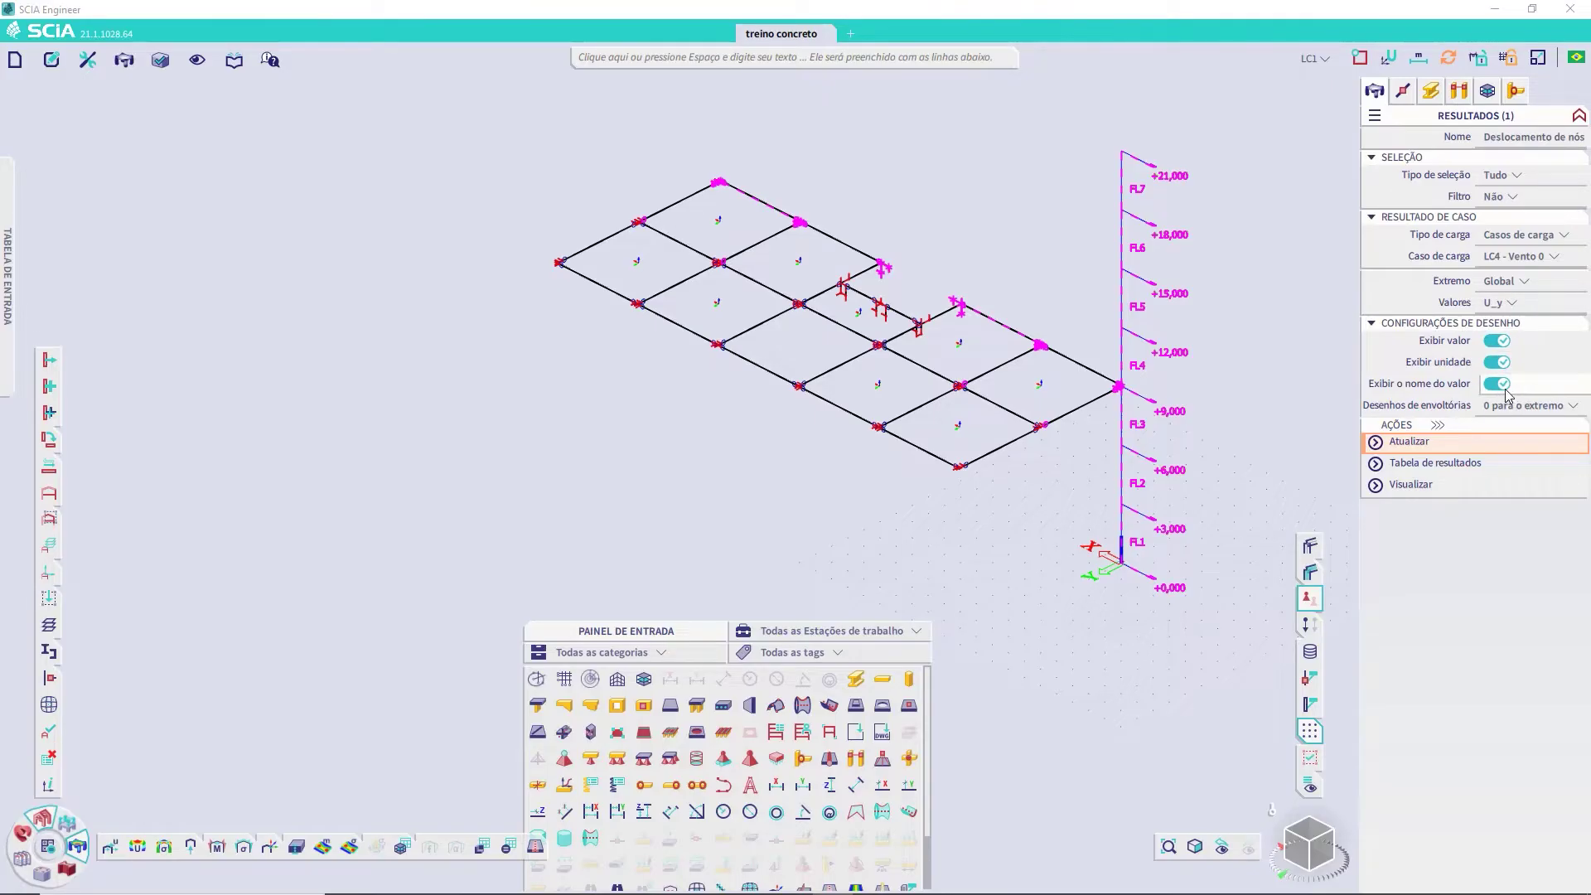
{"action": "left_click", "coordinate": [1412, 441]}
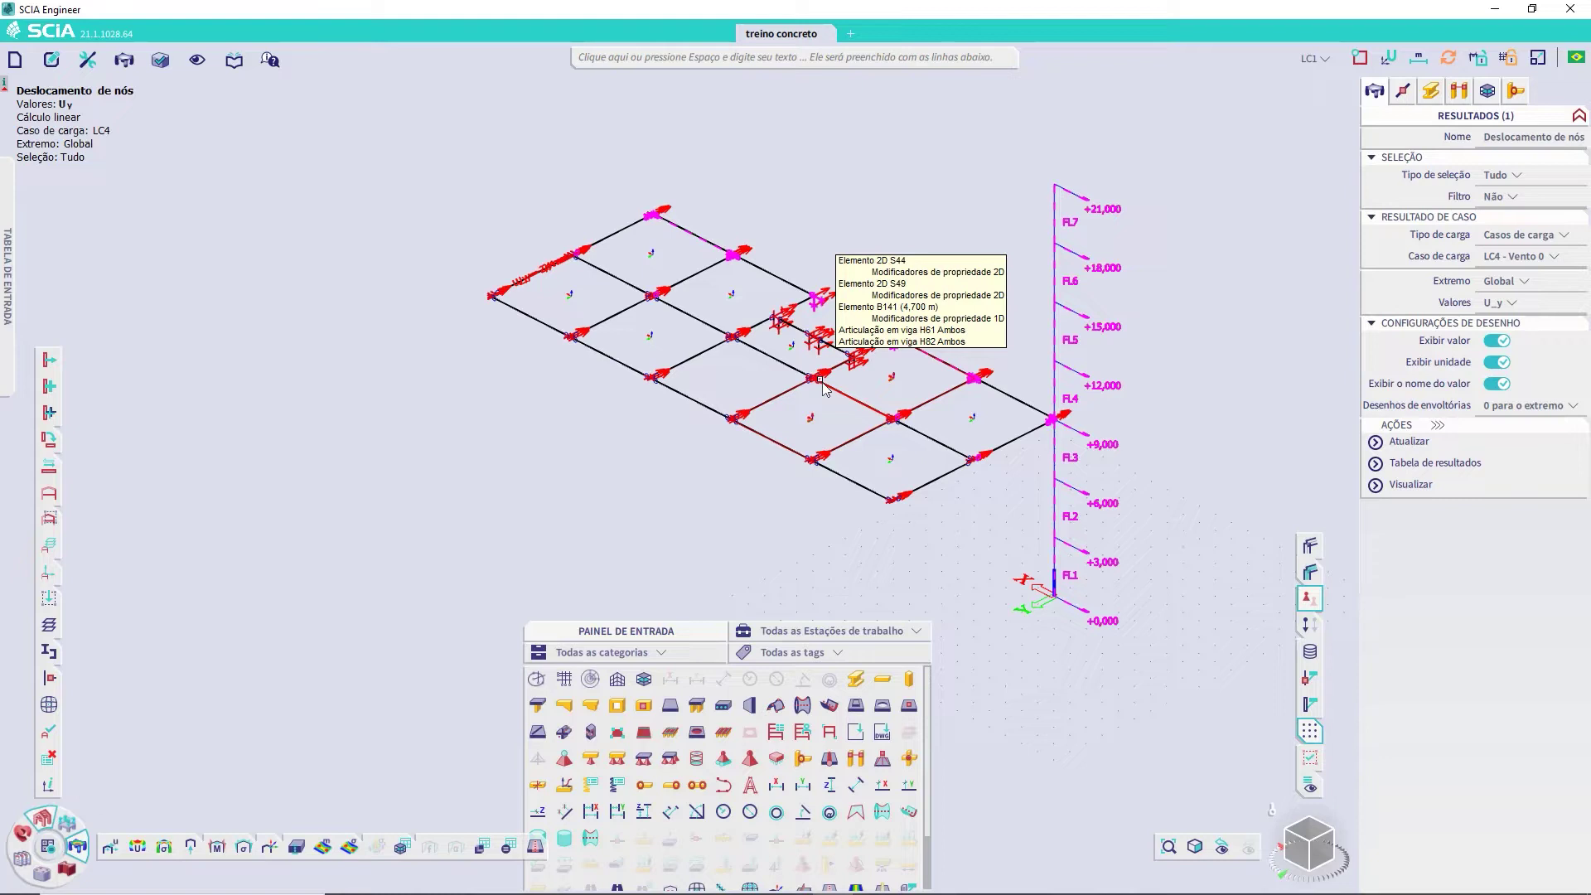
Set Extremo to Não and refresh so U_y values label every node
{"action": "scroll", "coordinate": [876, 348], "scroll_direction": "up", "scroll_amount": 2}
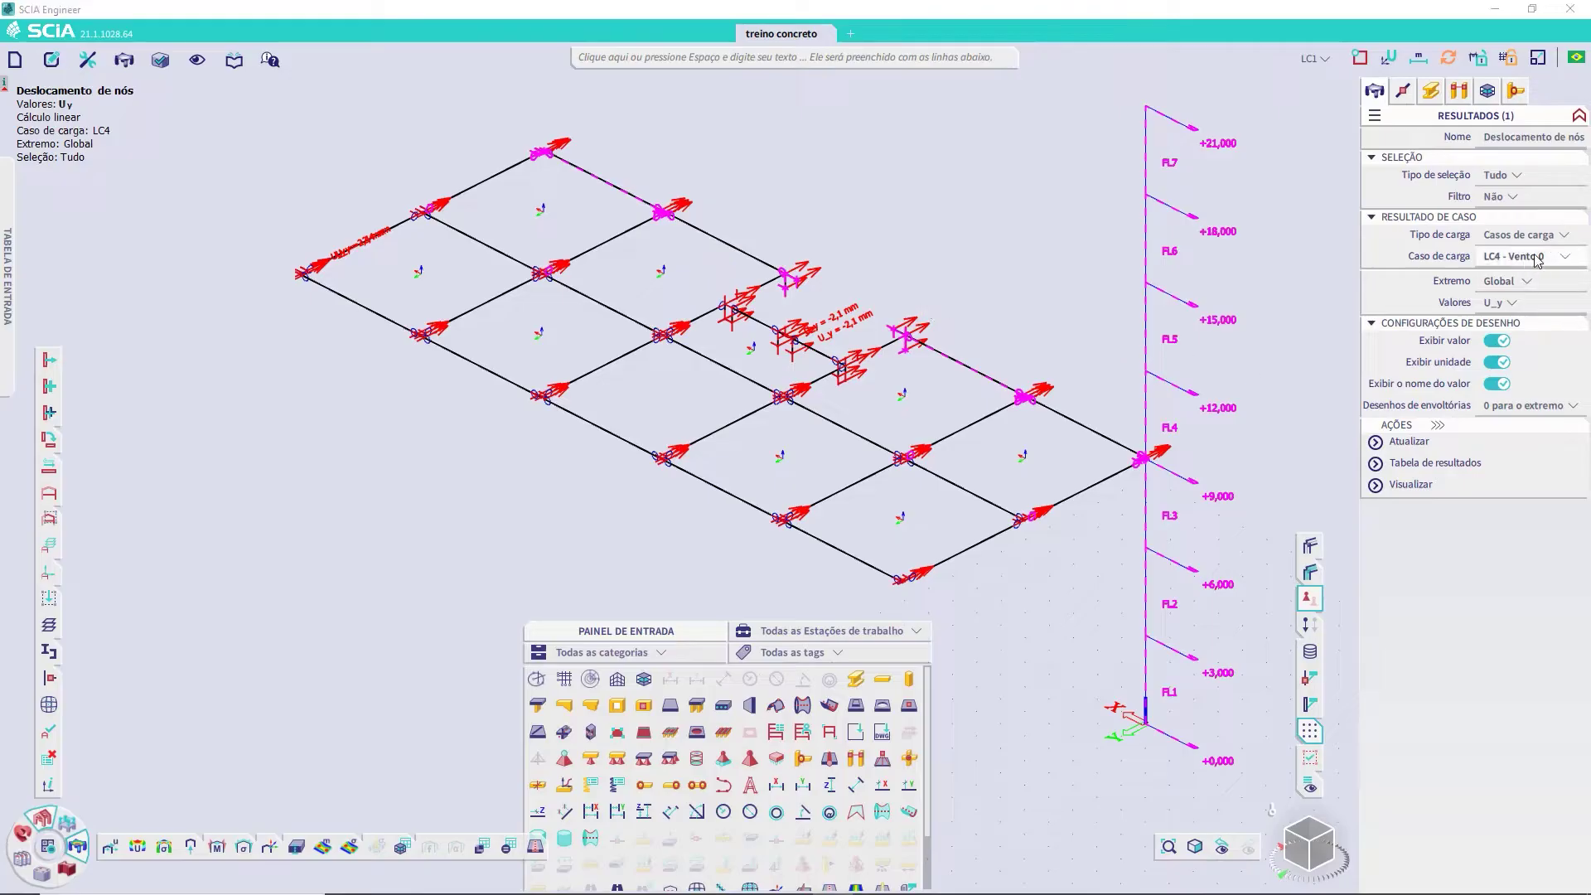
{"action": "left_click", "coordinate": [1540, 283]}
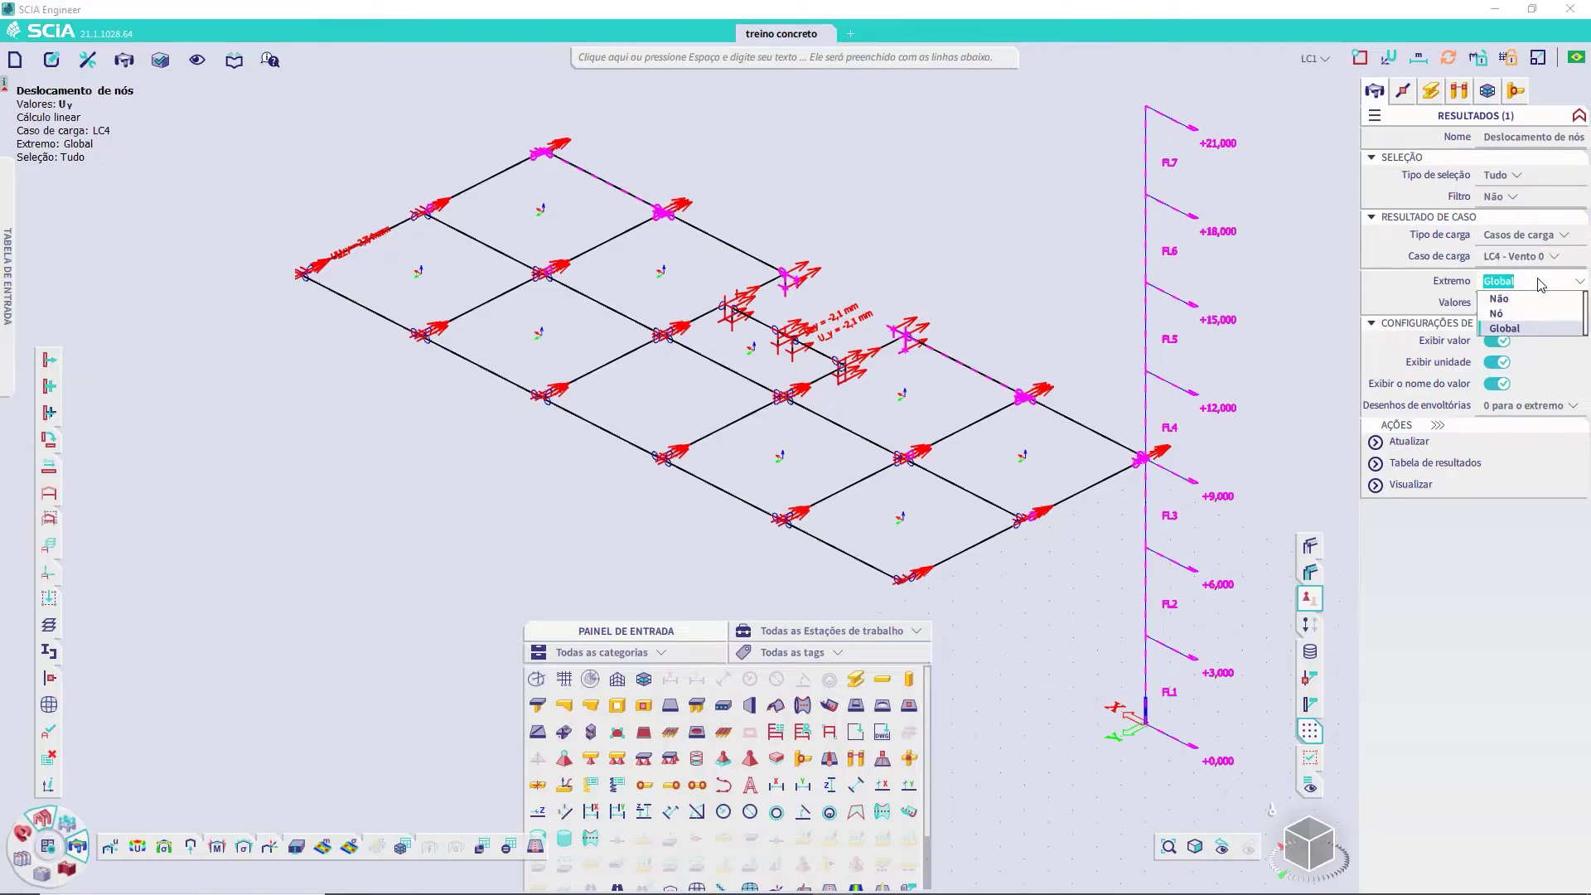
{"action": "left_click", "coordinate": [1500, 299]}
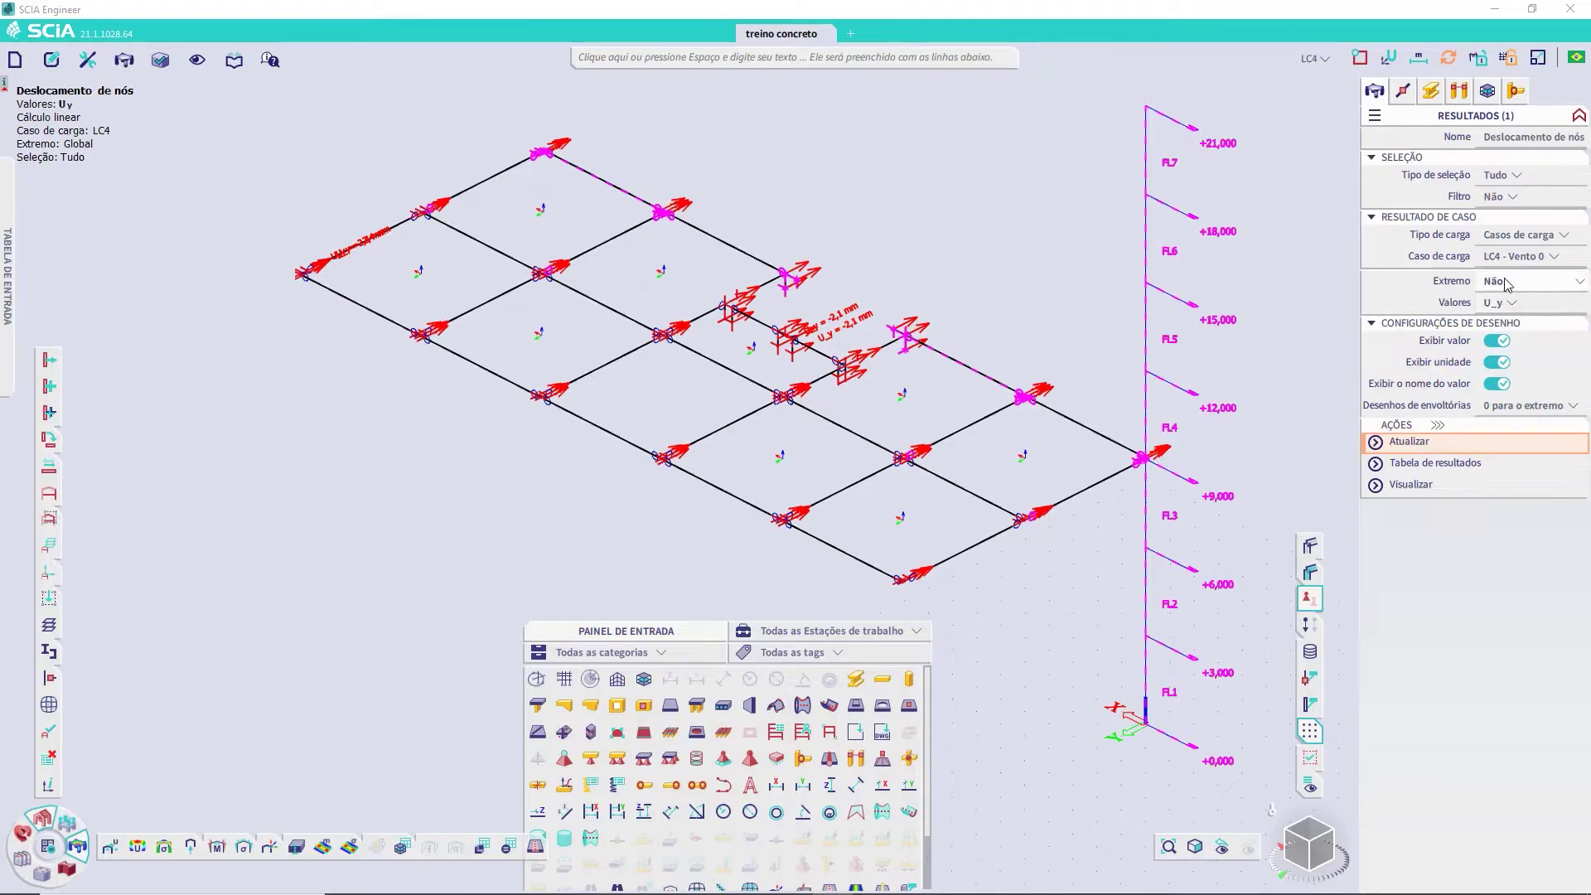
{"action": "left_click", "coordinate": [1417, 445]}
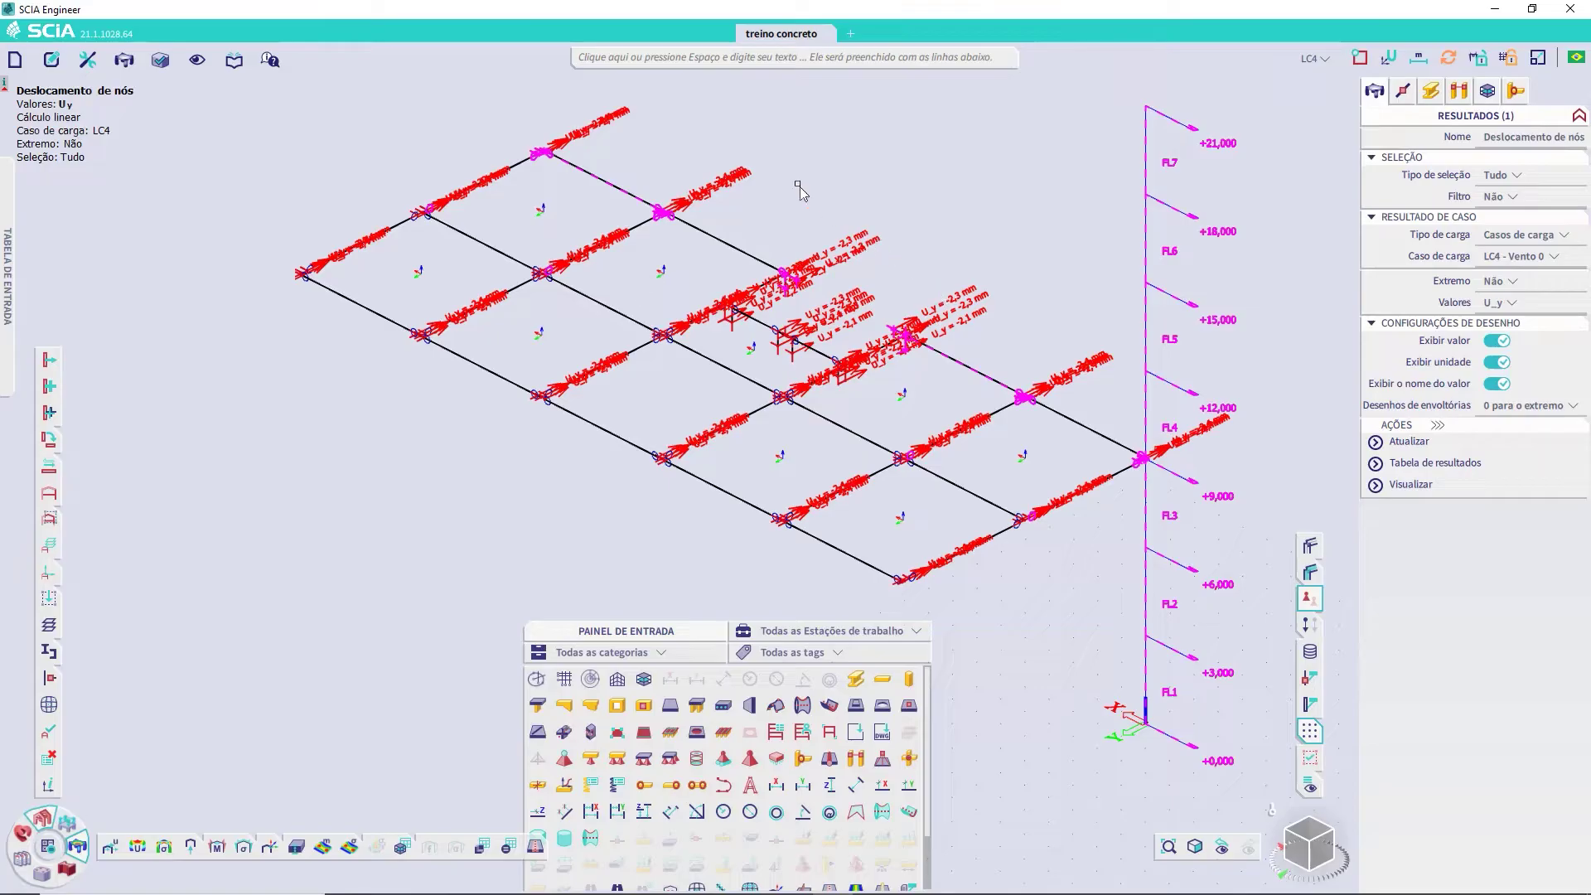
{"action": "mouse_move", "coordinate": [1449, 57]}
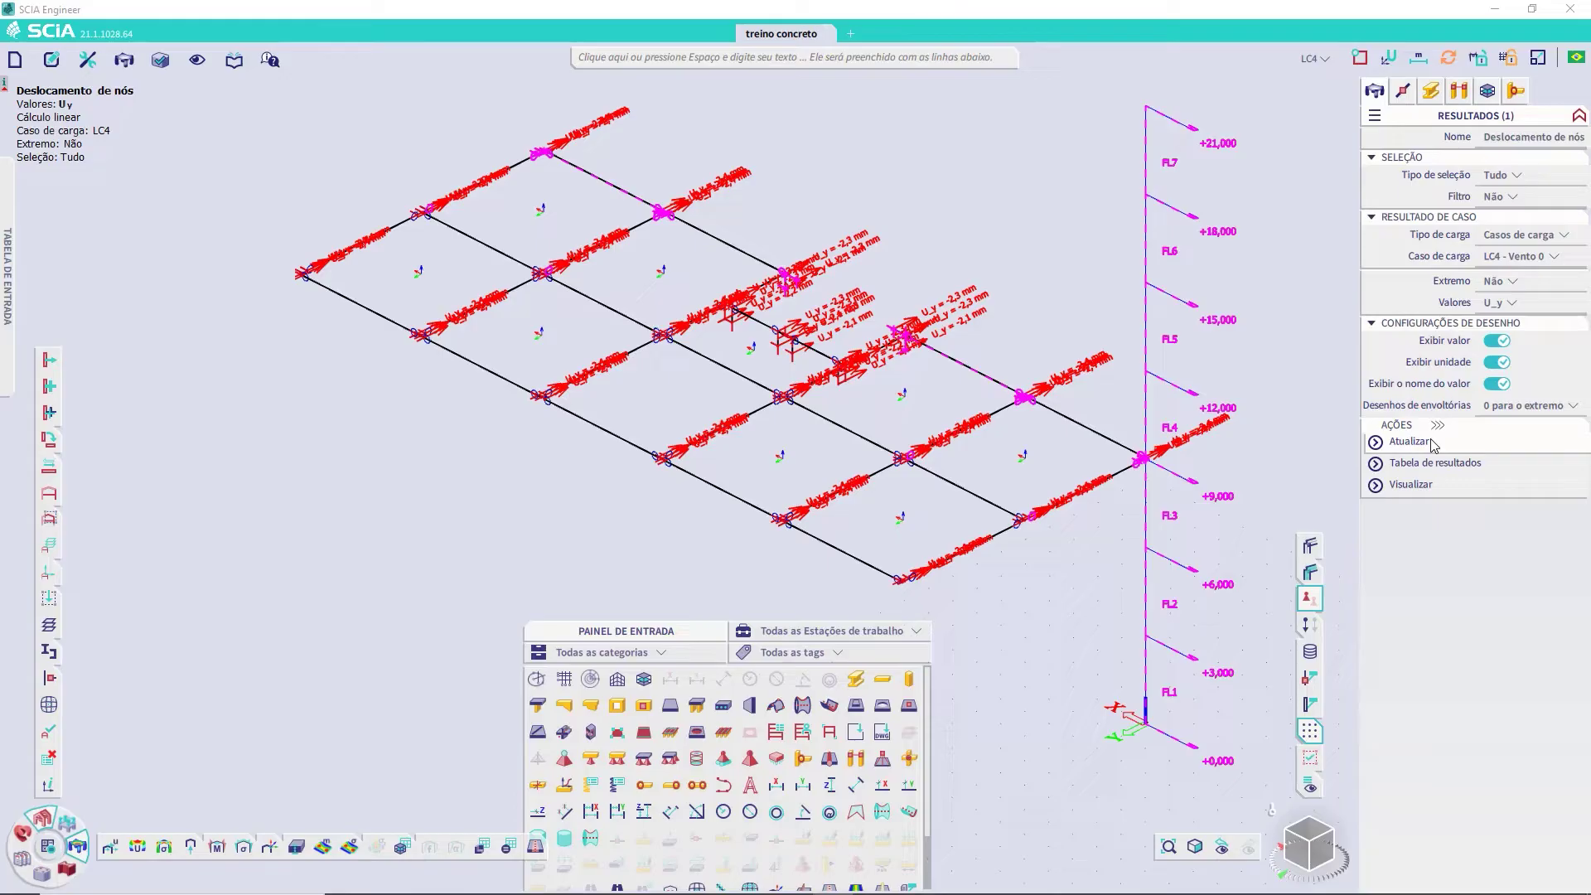
Turn on automatic refresh and set Tipo de seleção to Atual
{"action": "left_click", "coordinate": [1450, 60]}
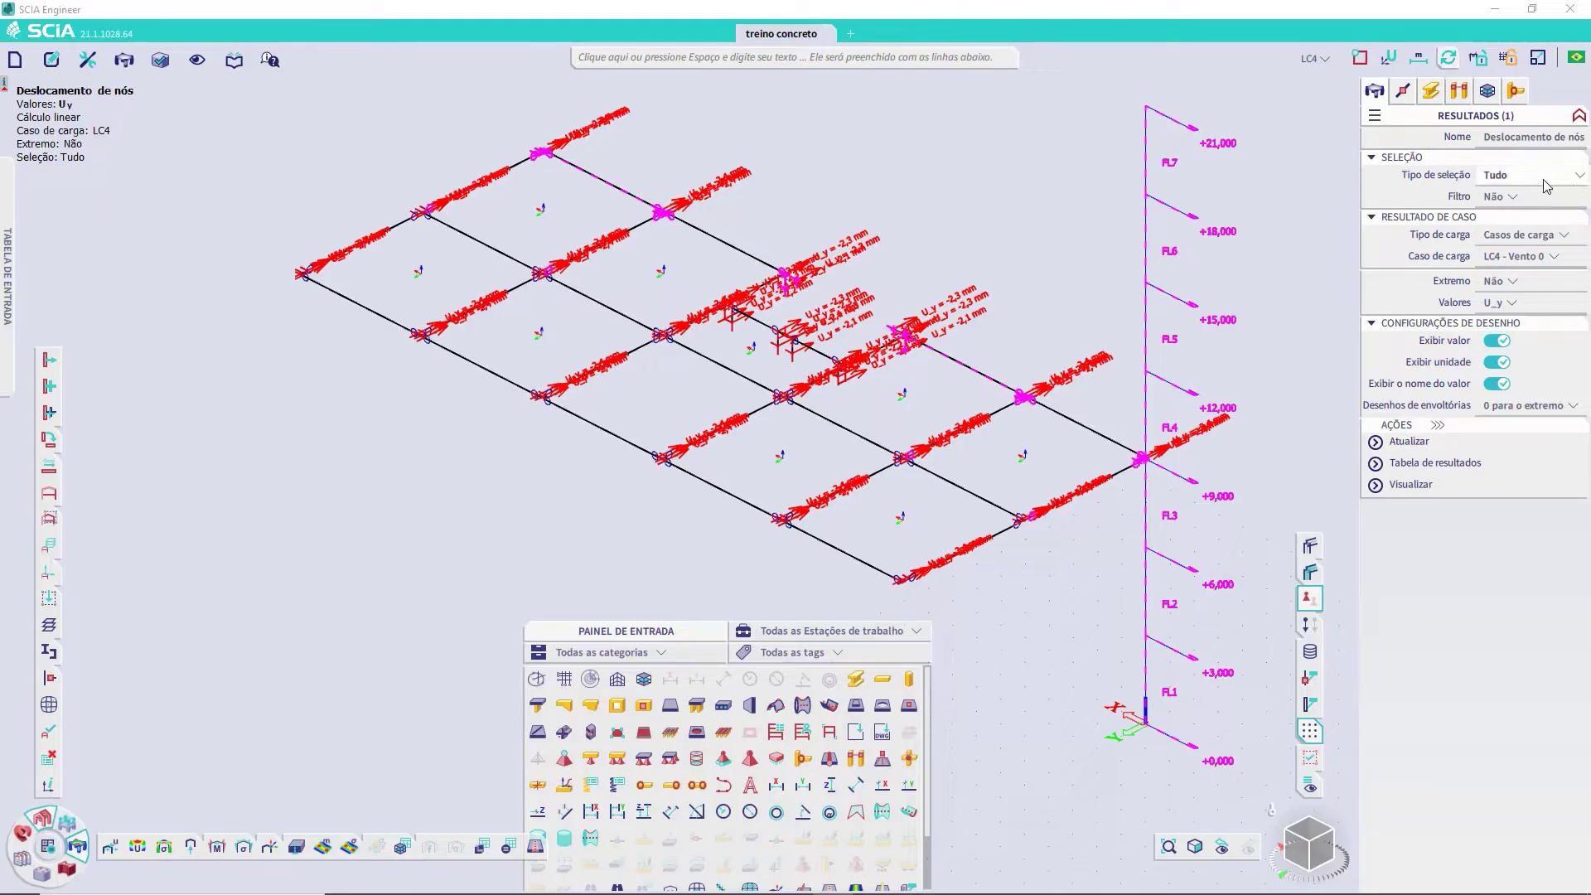
{"action": "left_click", "coordinate": [1496, 176]}
{"action": "left_click", "coordinate": [1501, 208]}
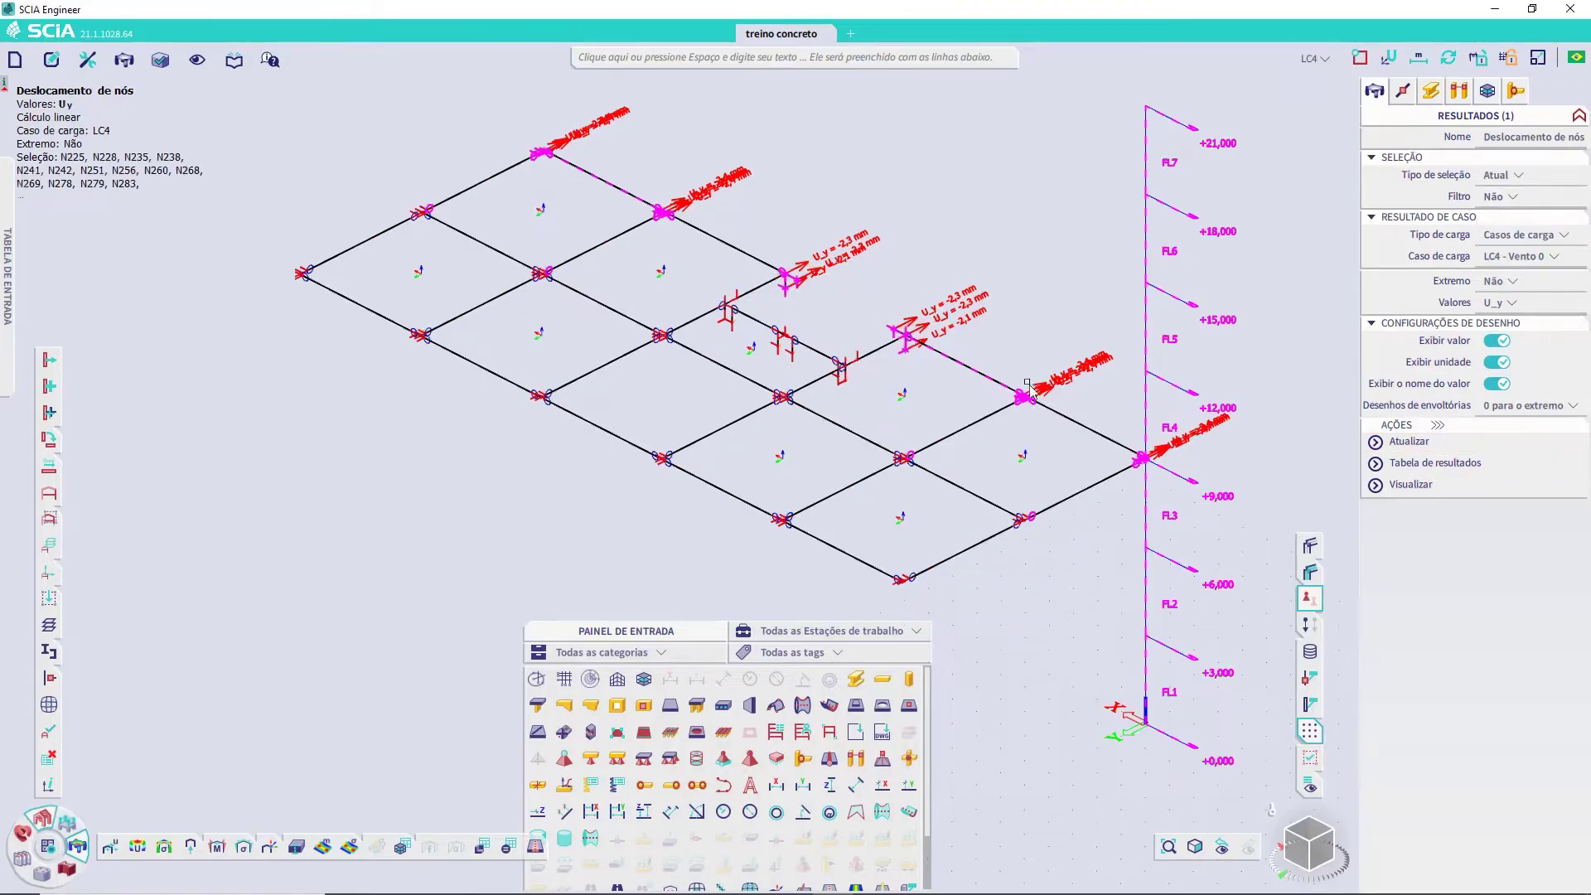
Cycle Valores through U_x and U_z back to U_y, then preview the results
{"action": "left_click", "coordinate": [1549, 305]}
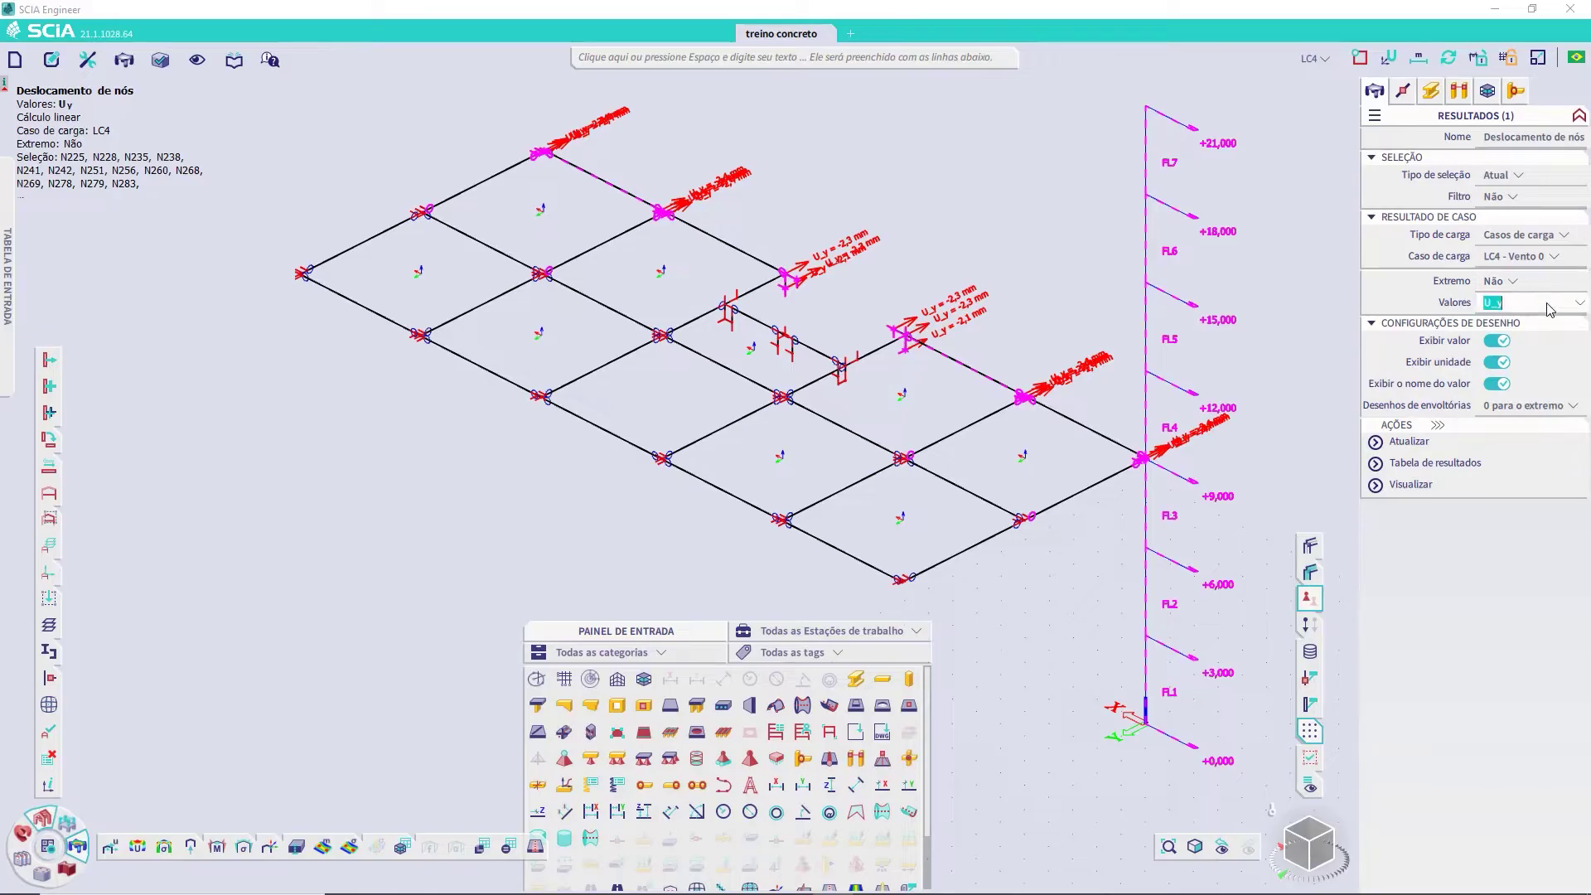
{"action": "left_click", "coordinate": [1522, 323]}
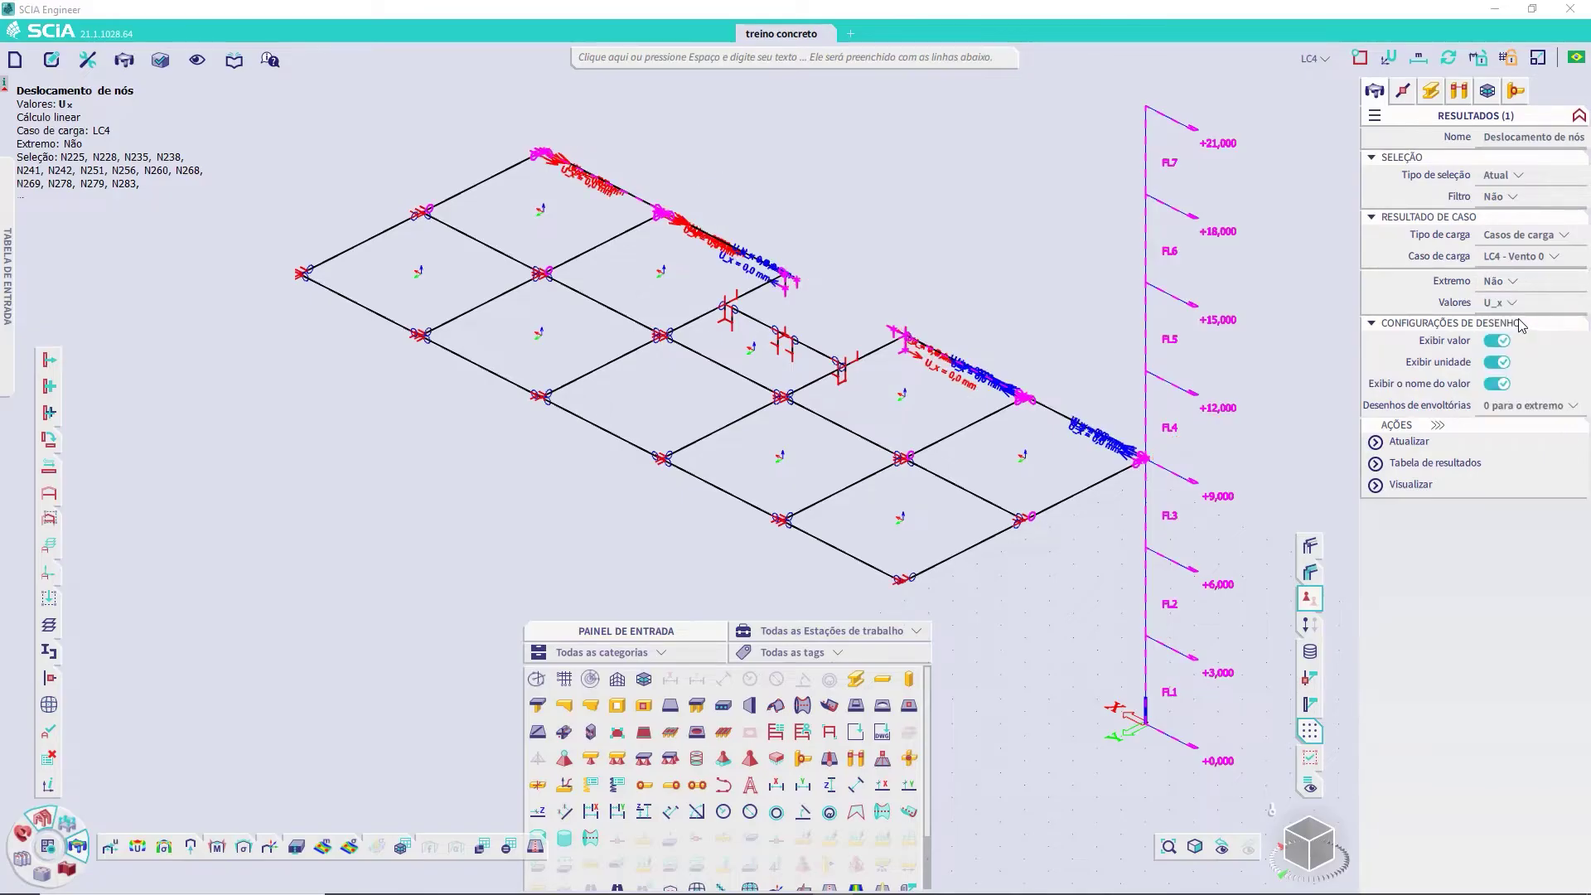
{"action": "left_click", "coordinate": [1530, 305]}
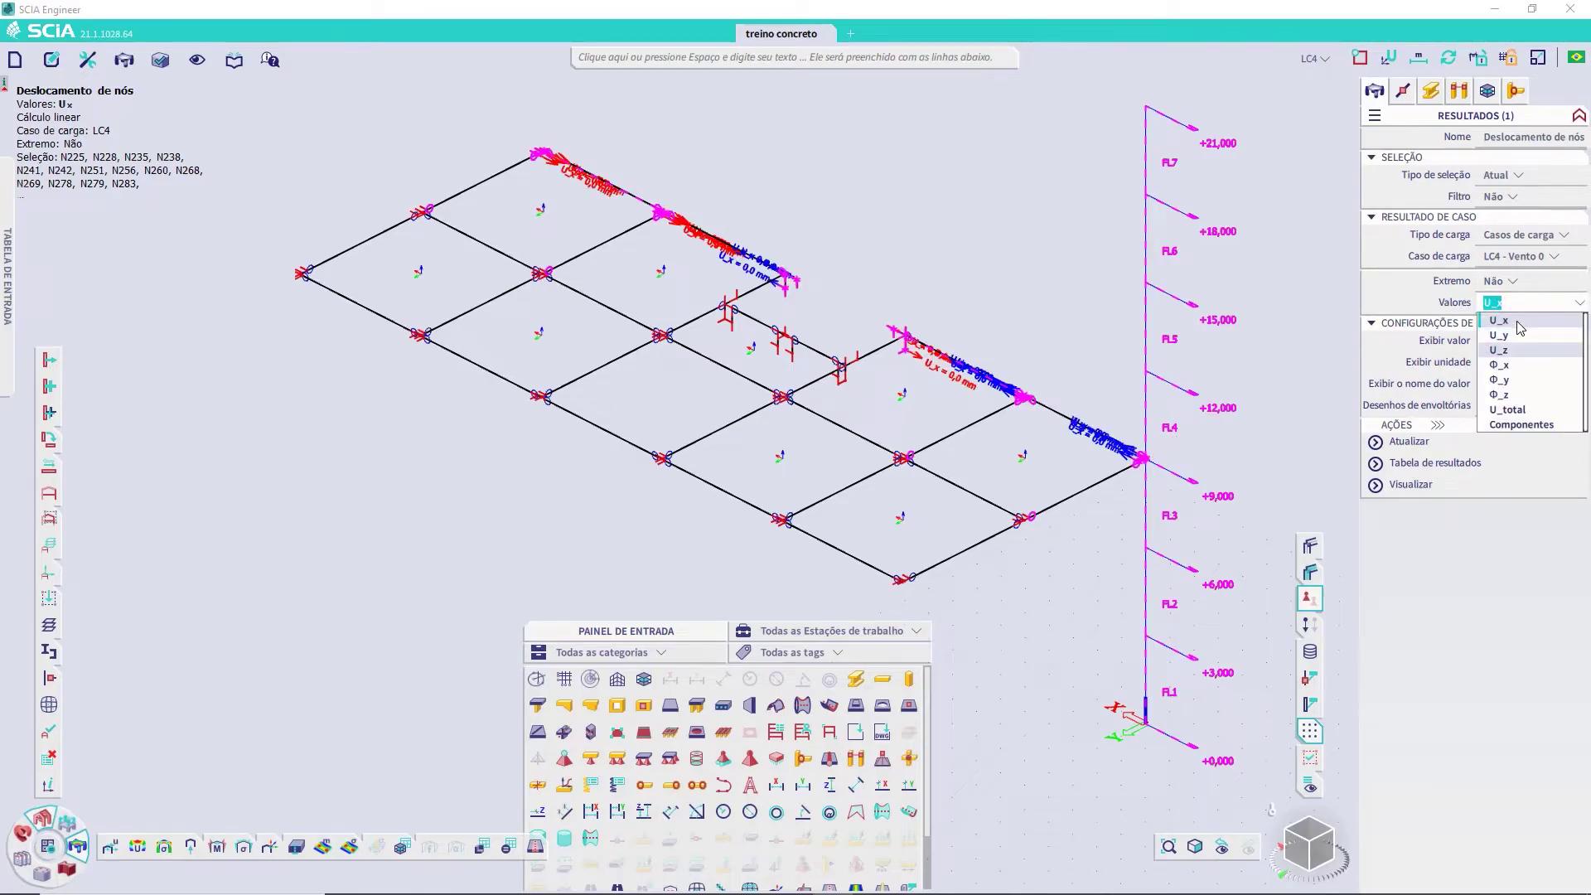
{"action": "left_click", "coordinate": [1516, 350]}
{"action": "left_click", "coordinate": [1534, 305]}
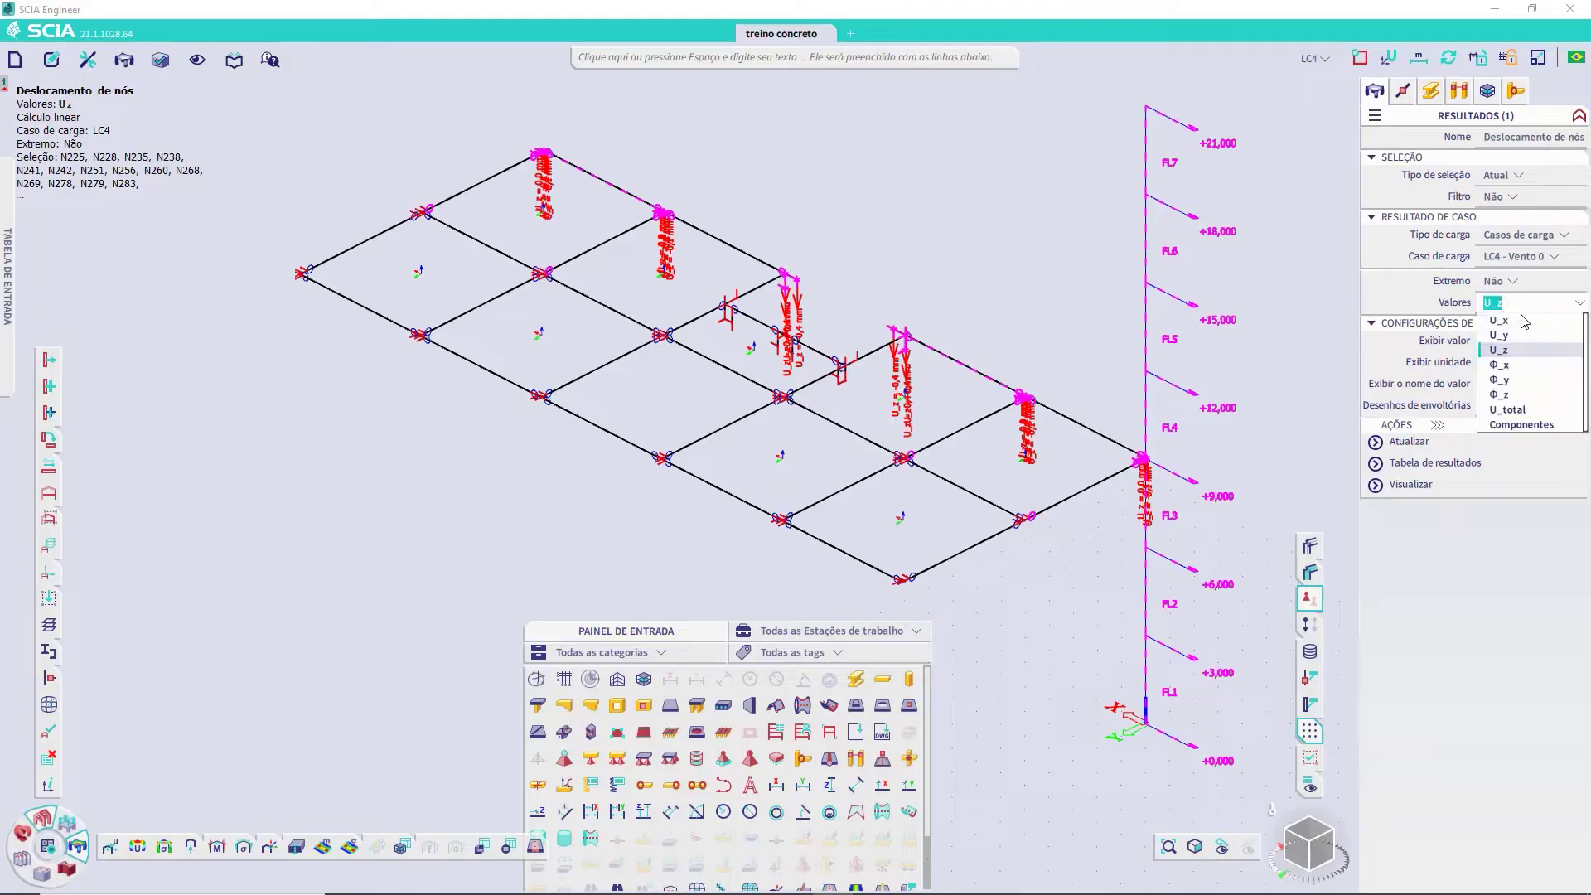
{"action": "left_click", "coordinate": [1513, 337]}
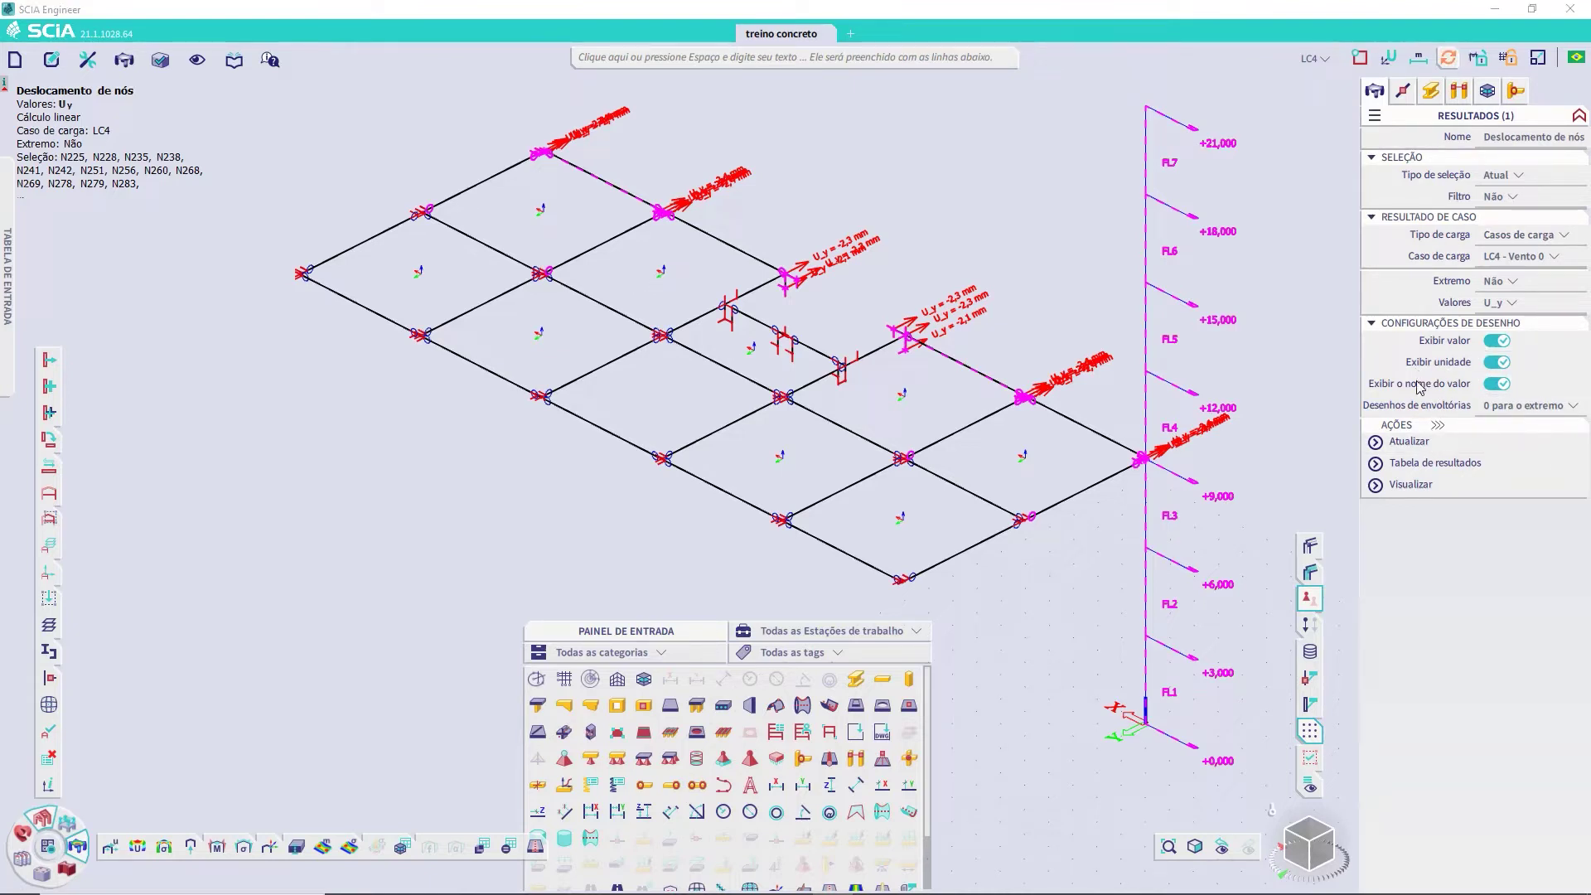
{"action": "left_click", "coordinate": [1425, 487]}
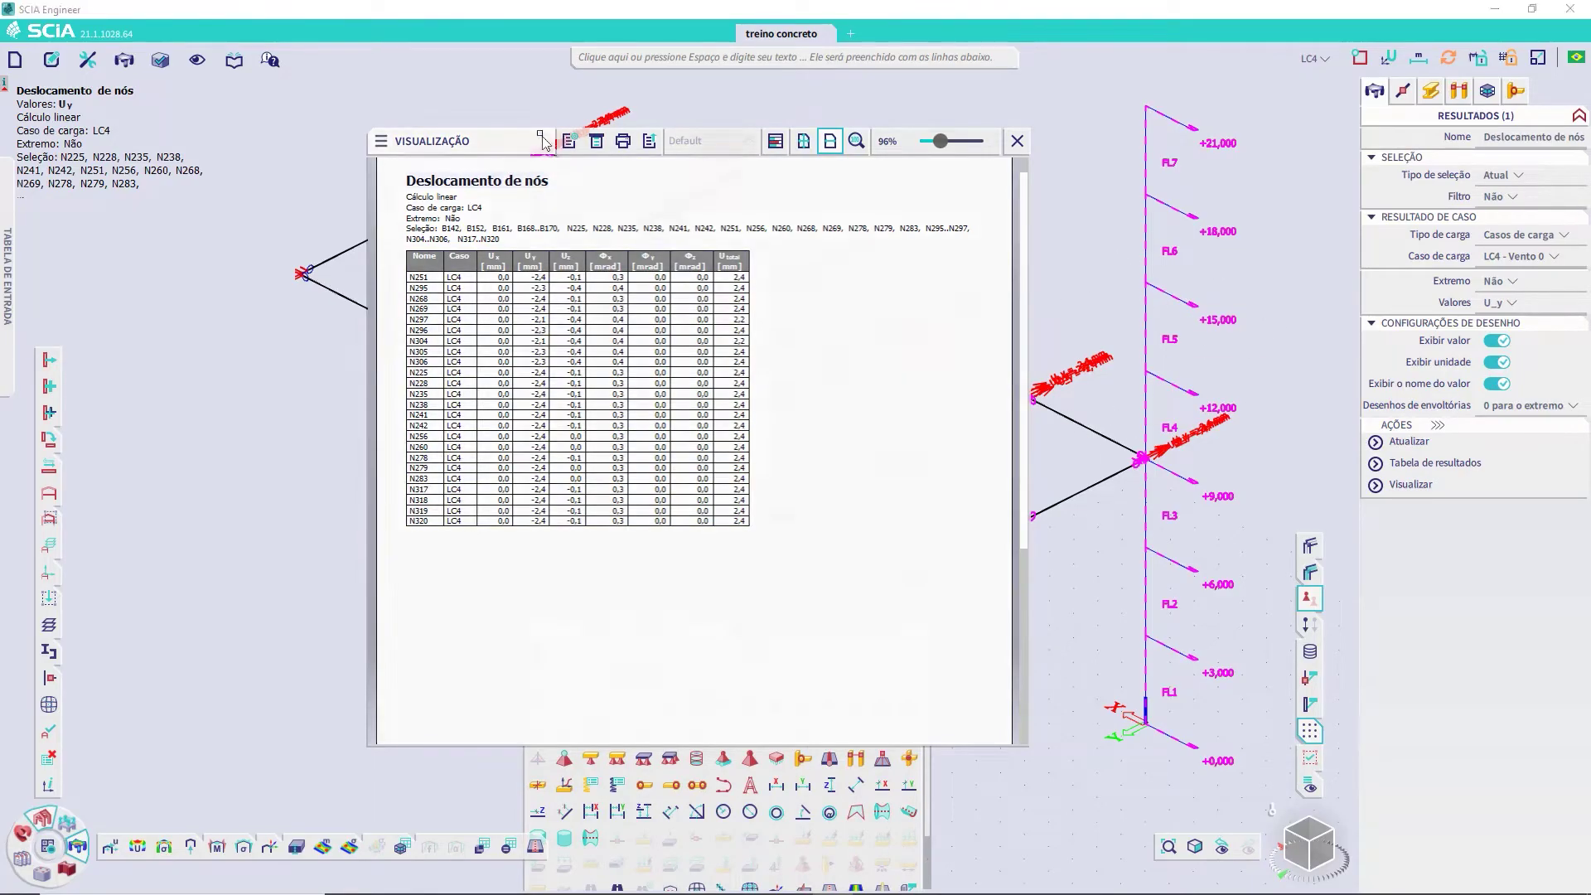
Set Tipo de seleção back to Tudo, refresh all-node results, and close the preview
{"action": "left_click_drag", "start_coordinate": [501, 146], "coordinate": [418, 154]}
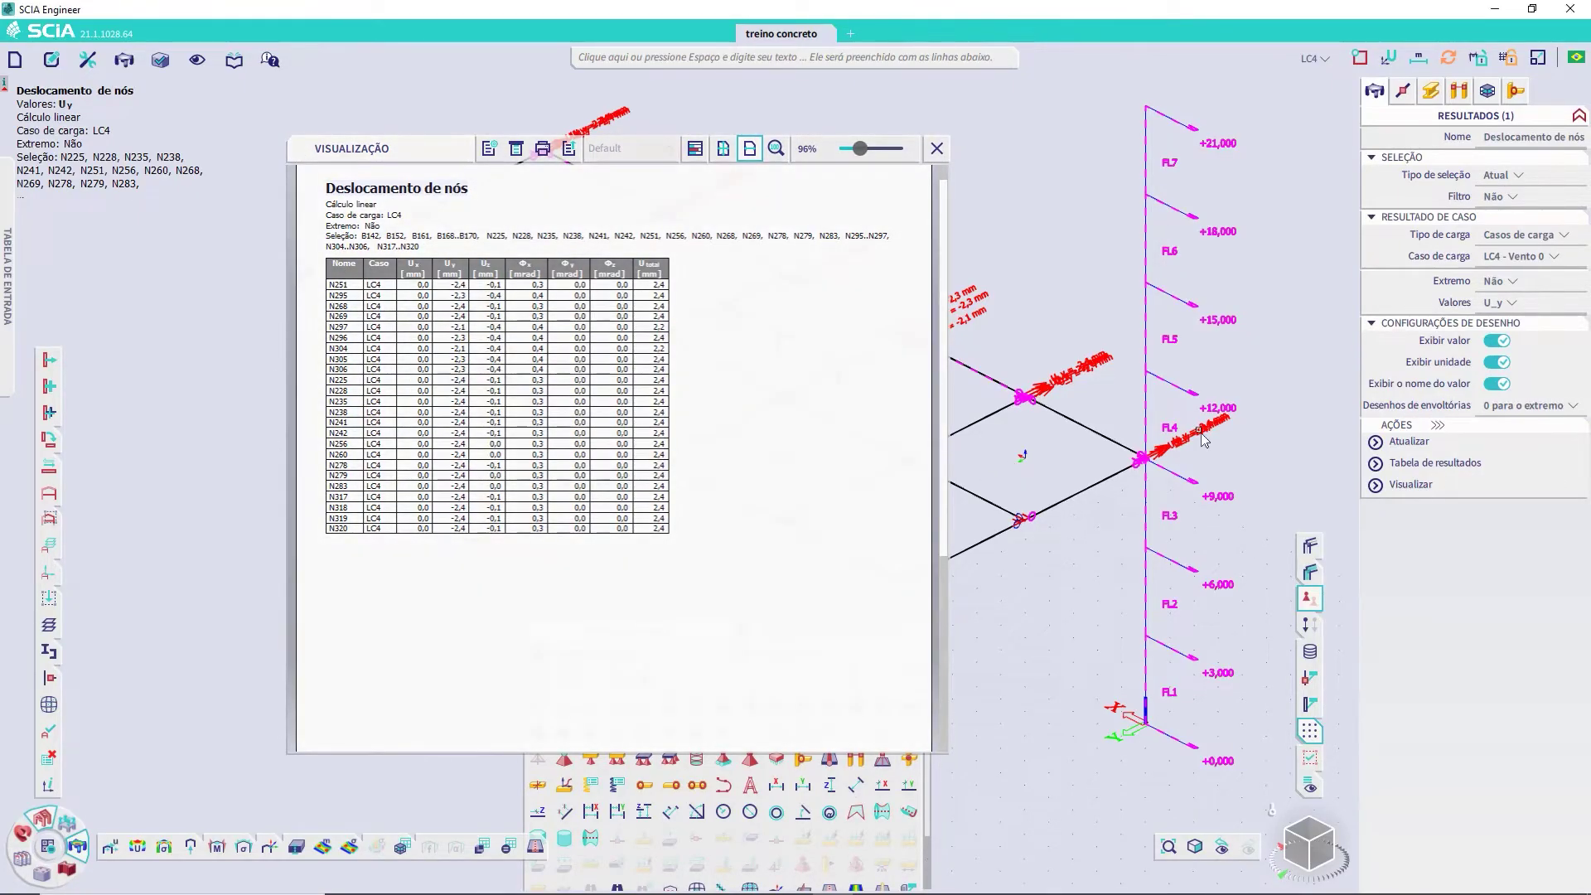
{"action": "left_click", "coordinate": [1523, 184]}
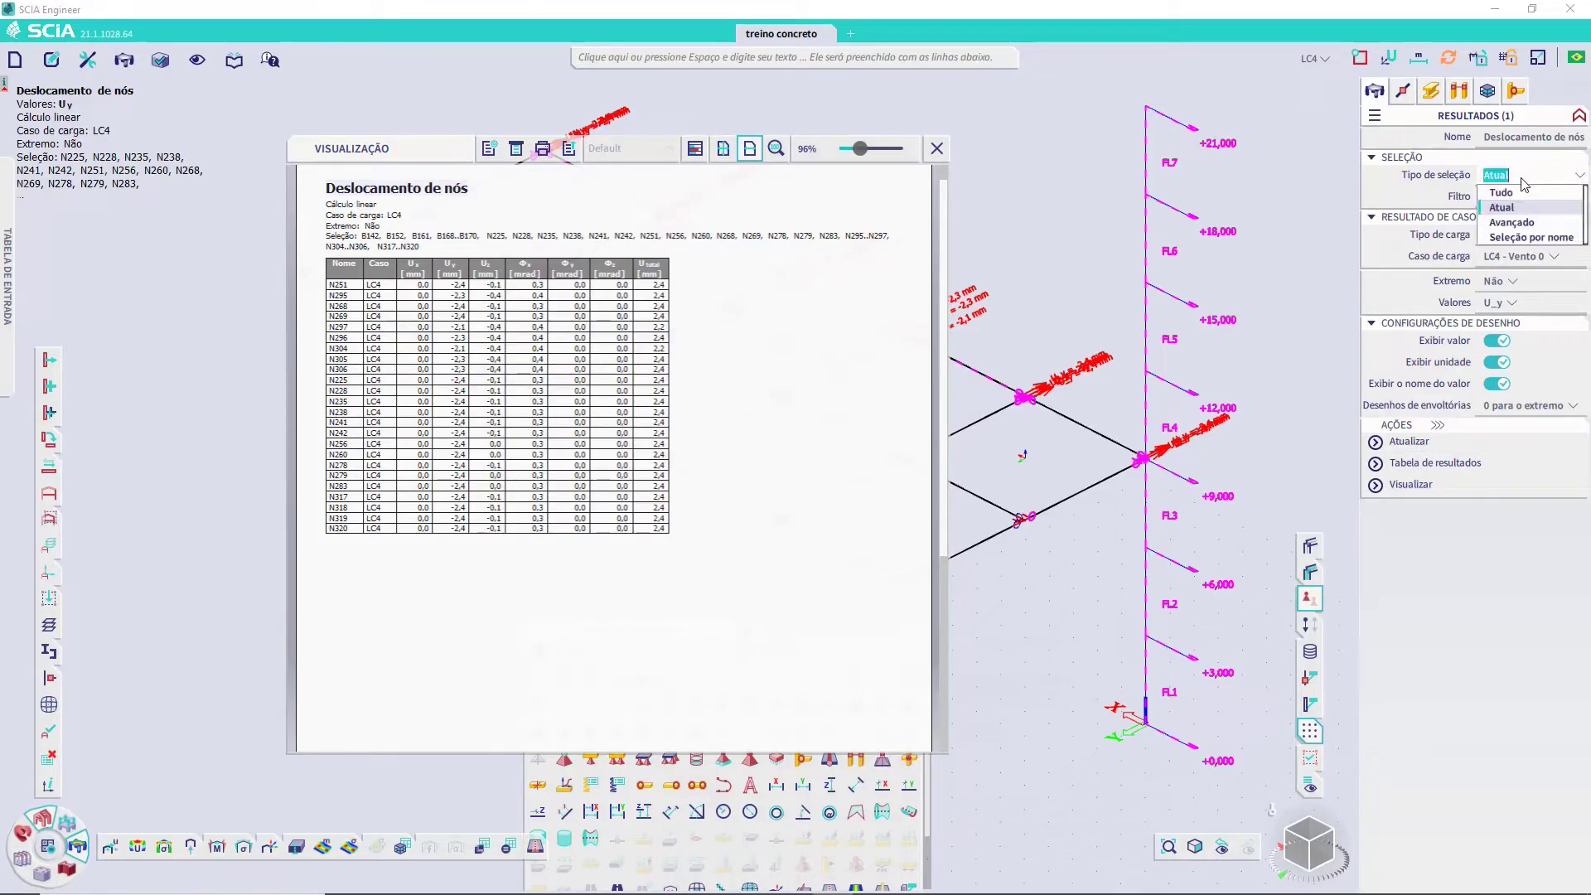
{"action": "left_click", "coordinate": [1409, 441]}
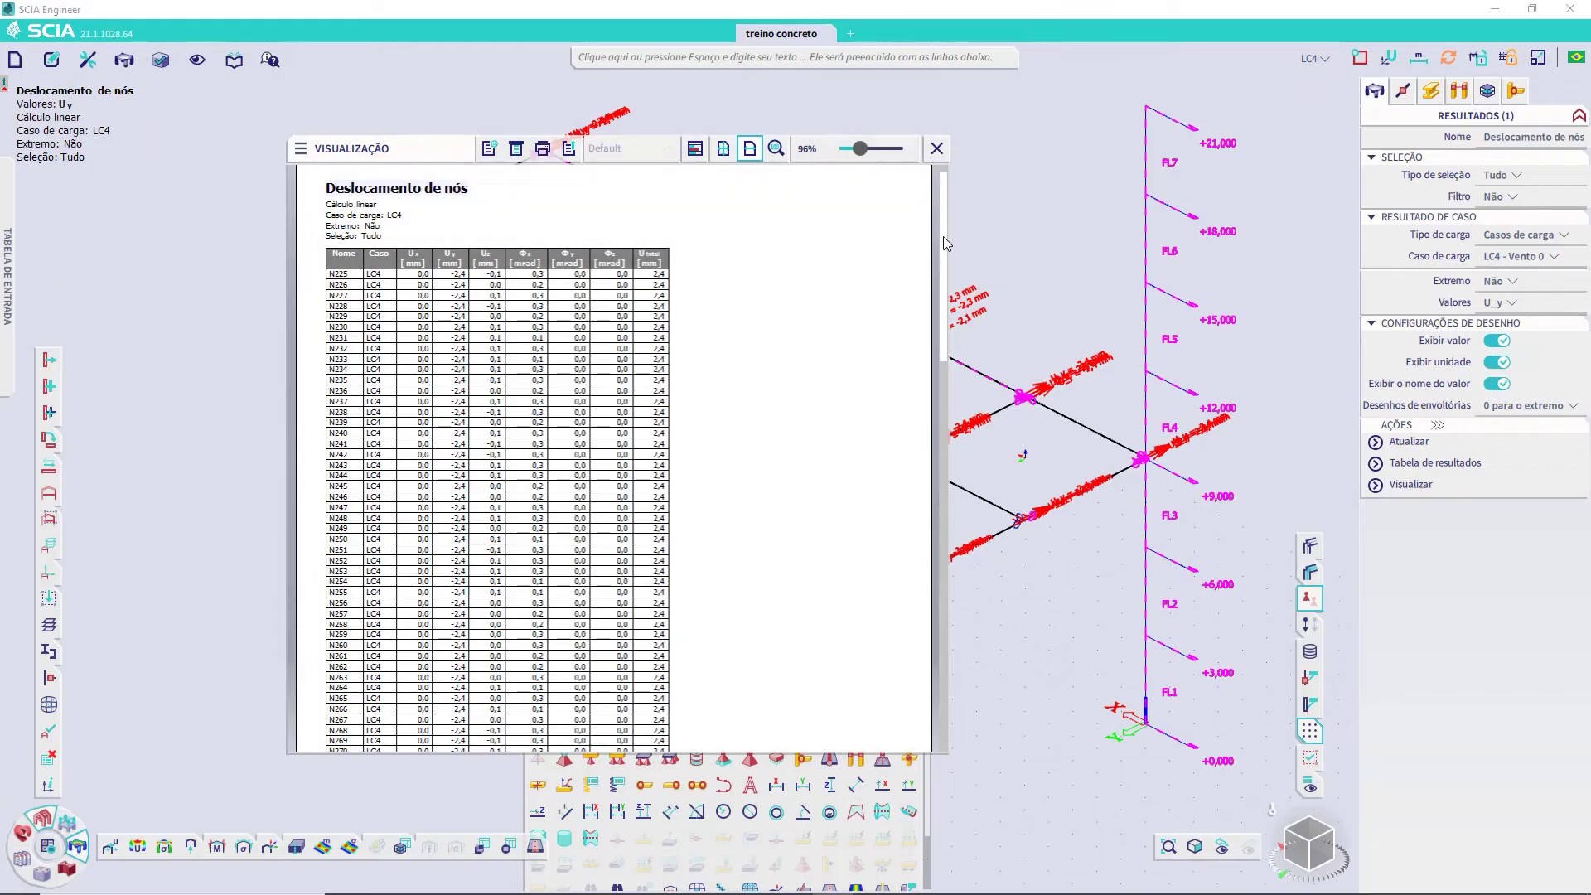
{"action": "mouse_move", "coordinate": [943, 236]}
{"action": "left_mouse_down"}
{"action": "mouse_move", "coordinate": [948, 580]}
{"action": "mouse_move", "coordinate": [947, 235]}
{"action": "left_mouse_up"}
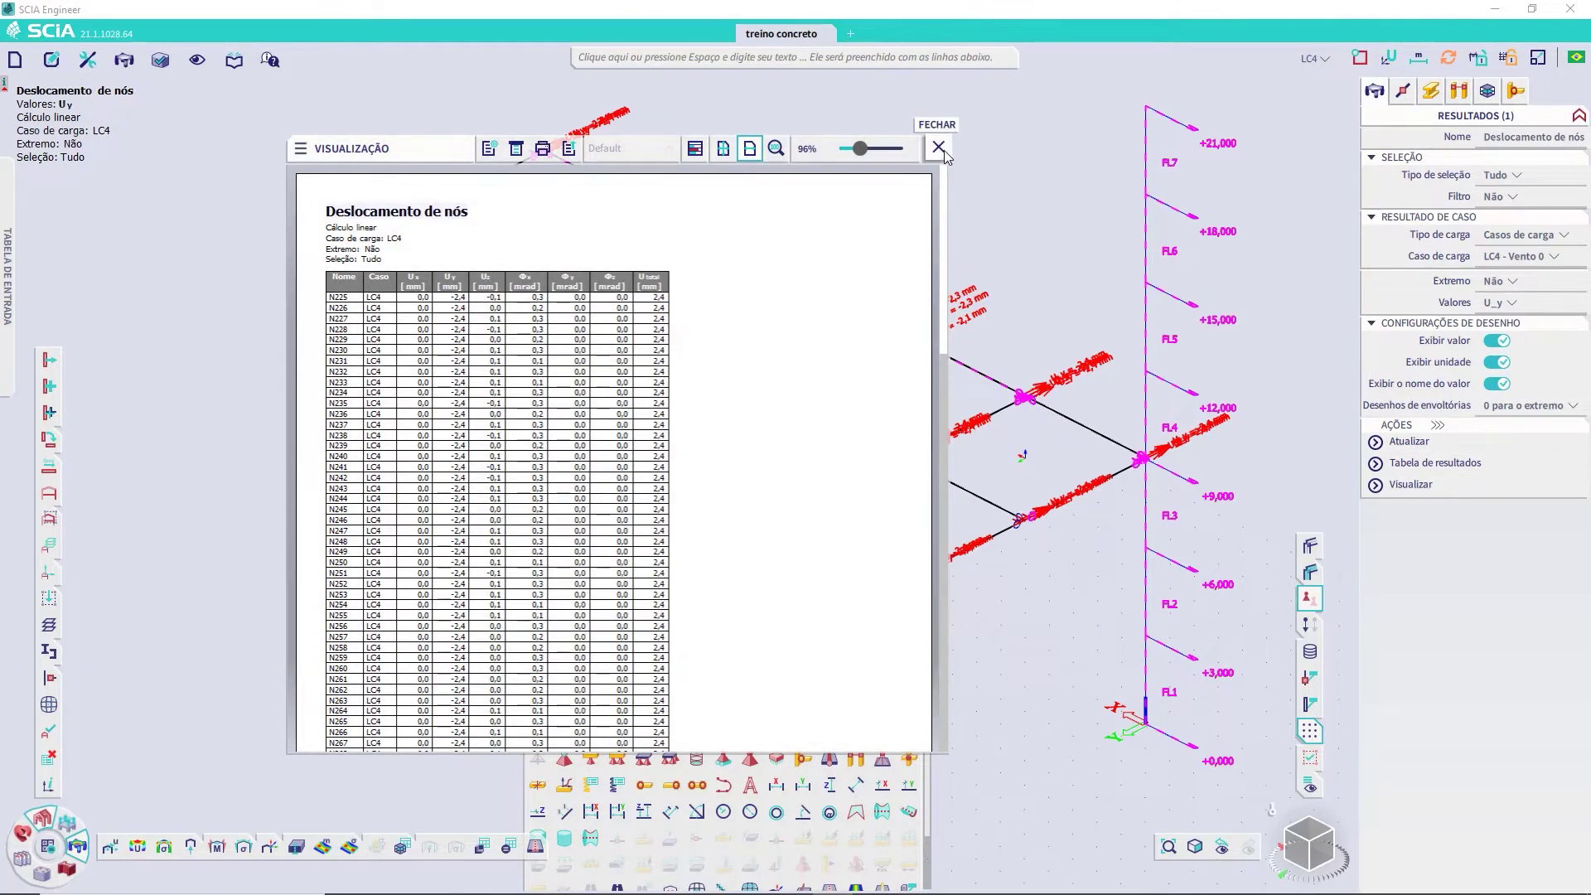
{"action": "left_click", "coordinate": [939, 148]}
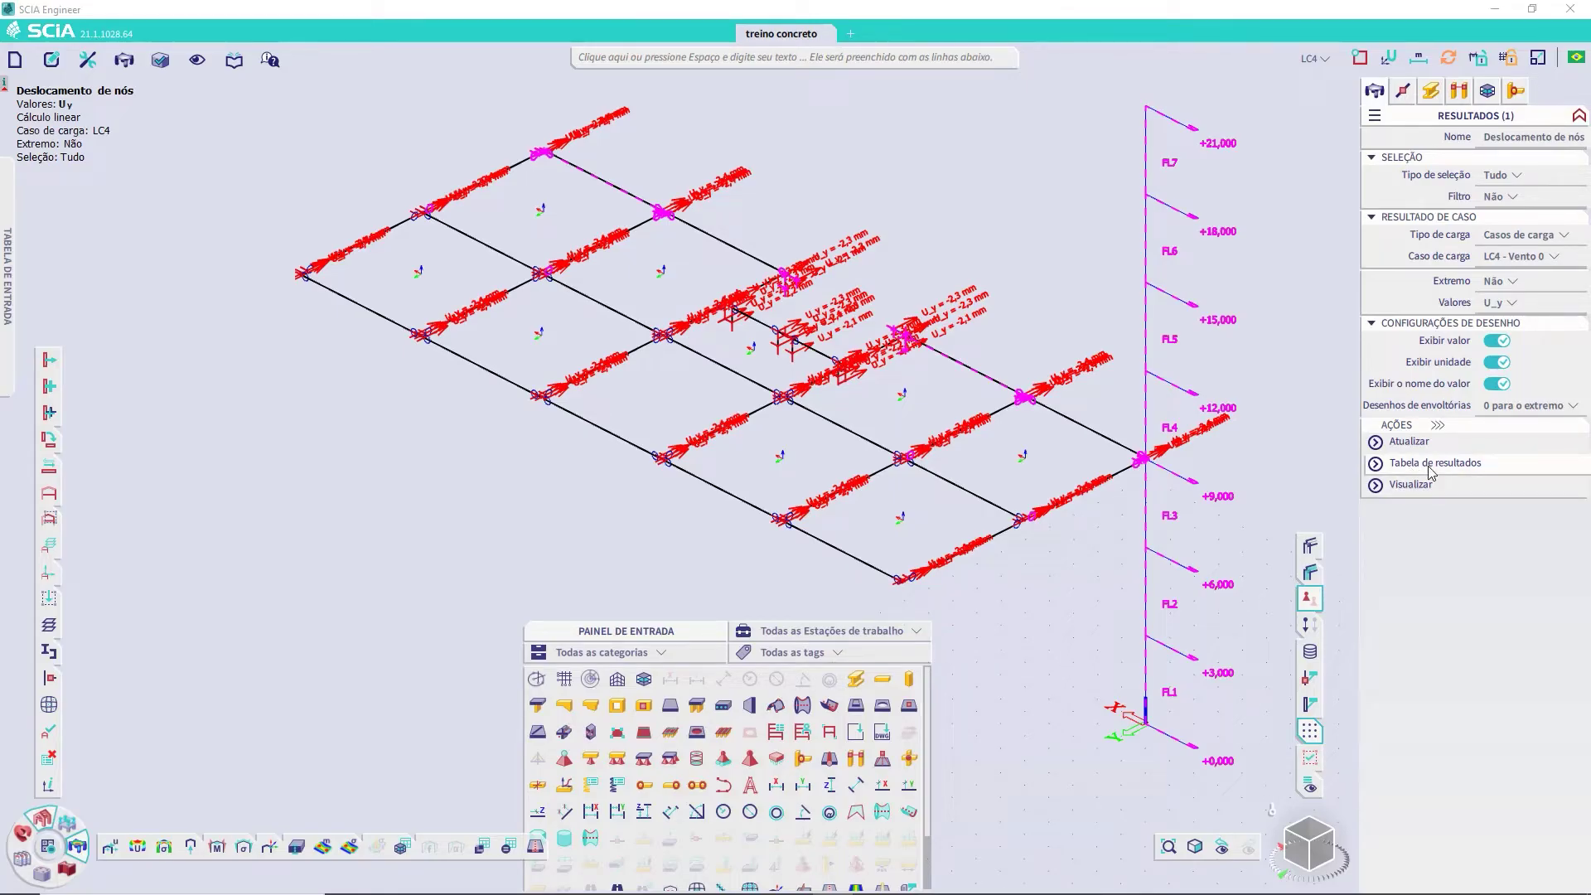
Review the enlarged node displacement results table and its Excel export options, then close it
{"action": "left_click", "coordinate": [1429, 467]}
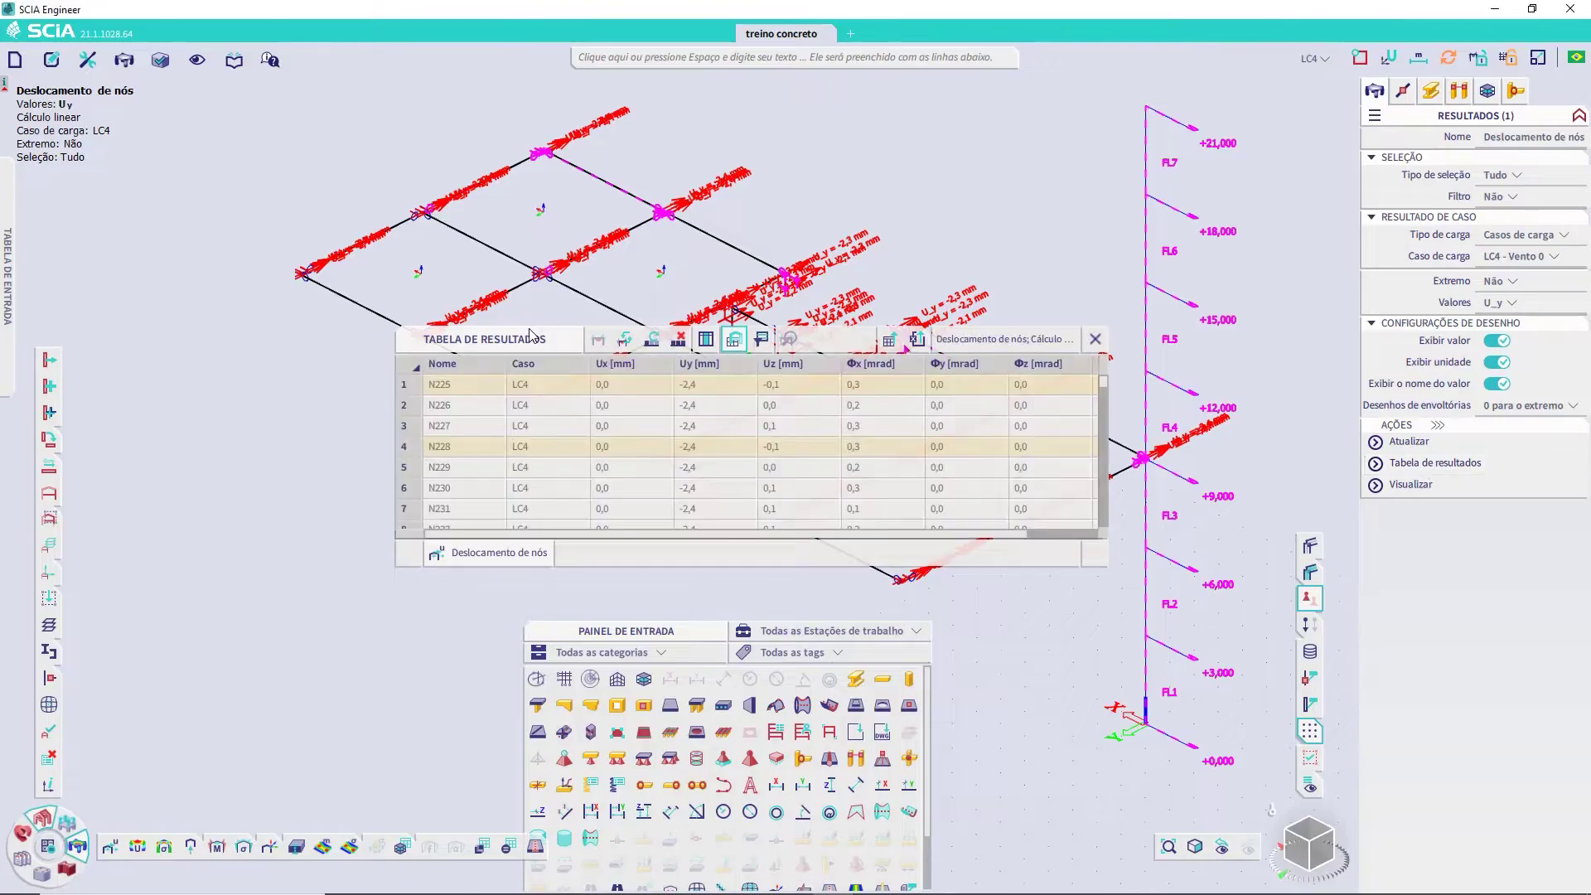
{"action": "left_click_drag", "start_coordinate": [530, 336], "coordinate": [474, 189]}
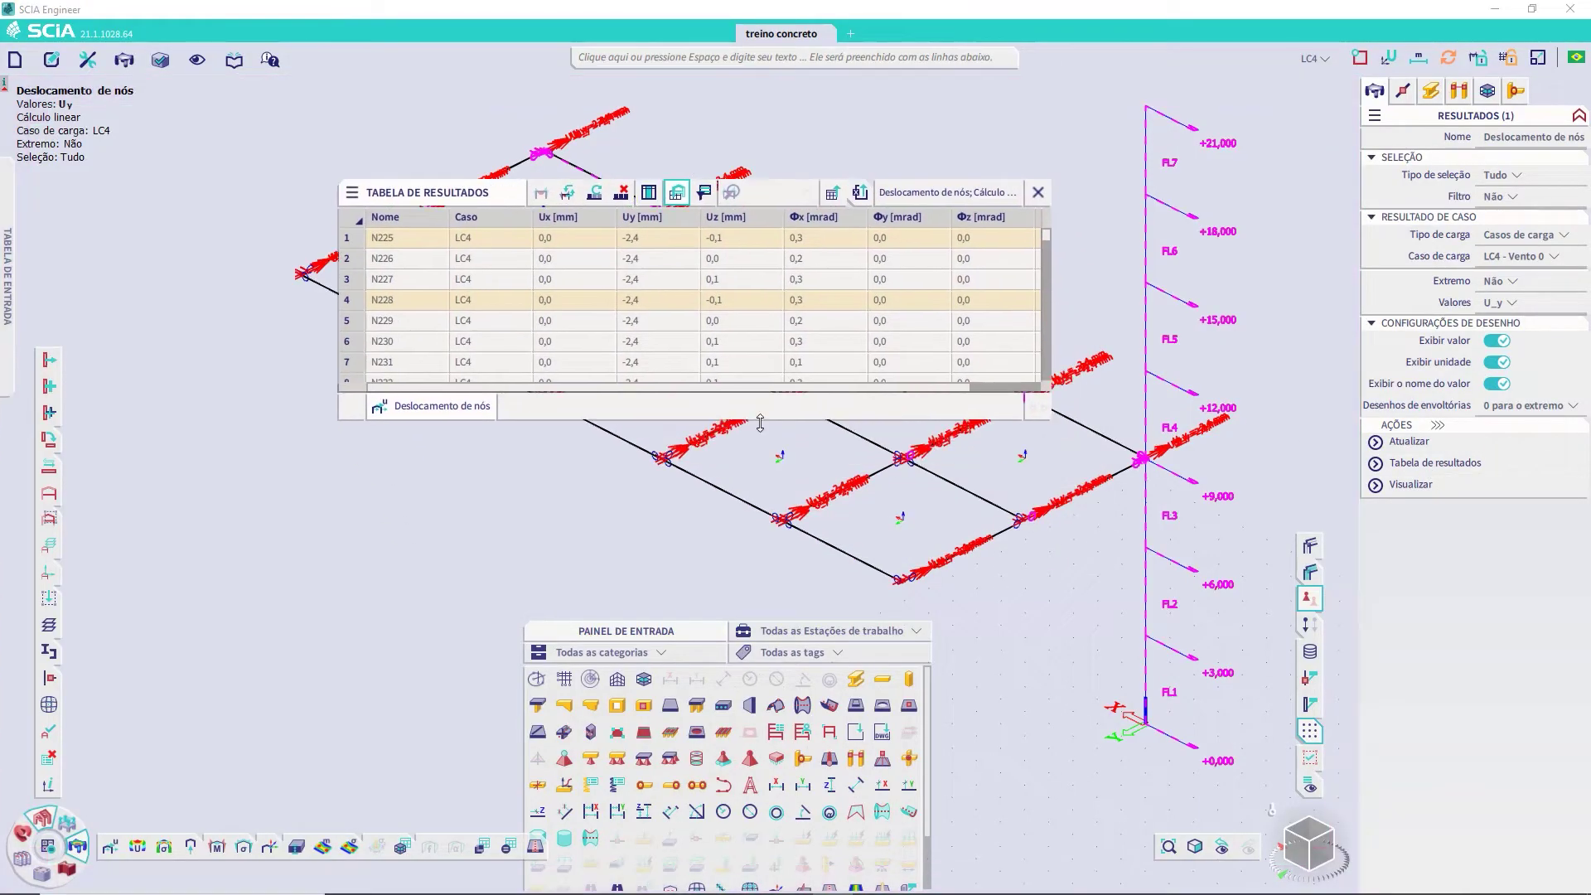
{"action": "left_click_drag", "start_coordinate": [760, 423], "coordinate": [855, 585]}
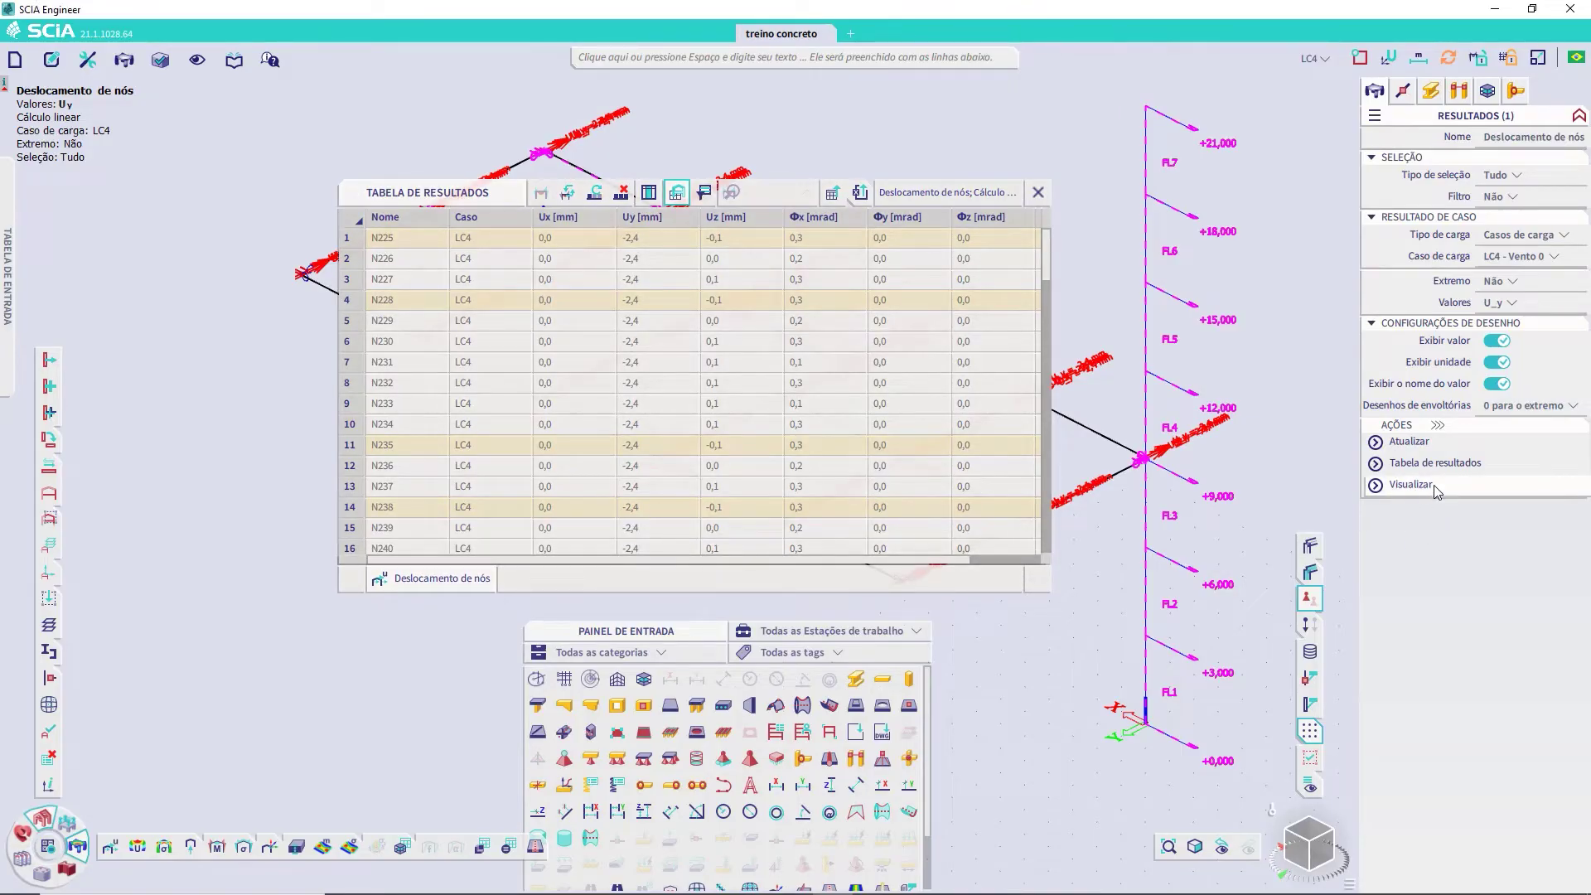
{"action": "mouse_move", "coordinate": [579, 537]}
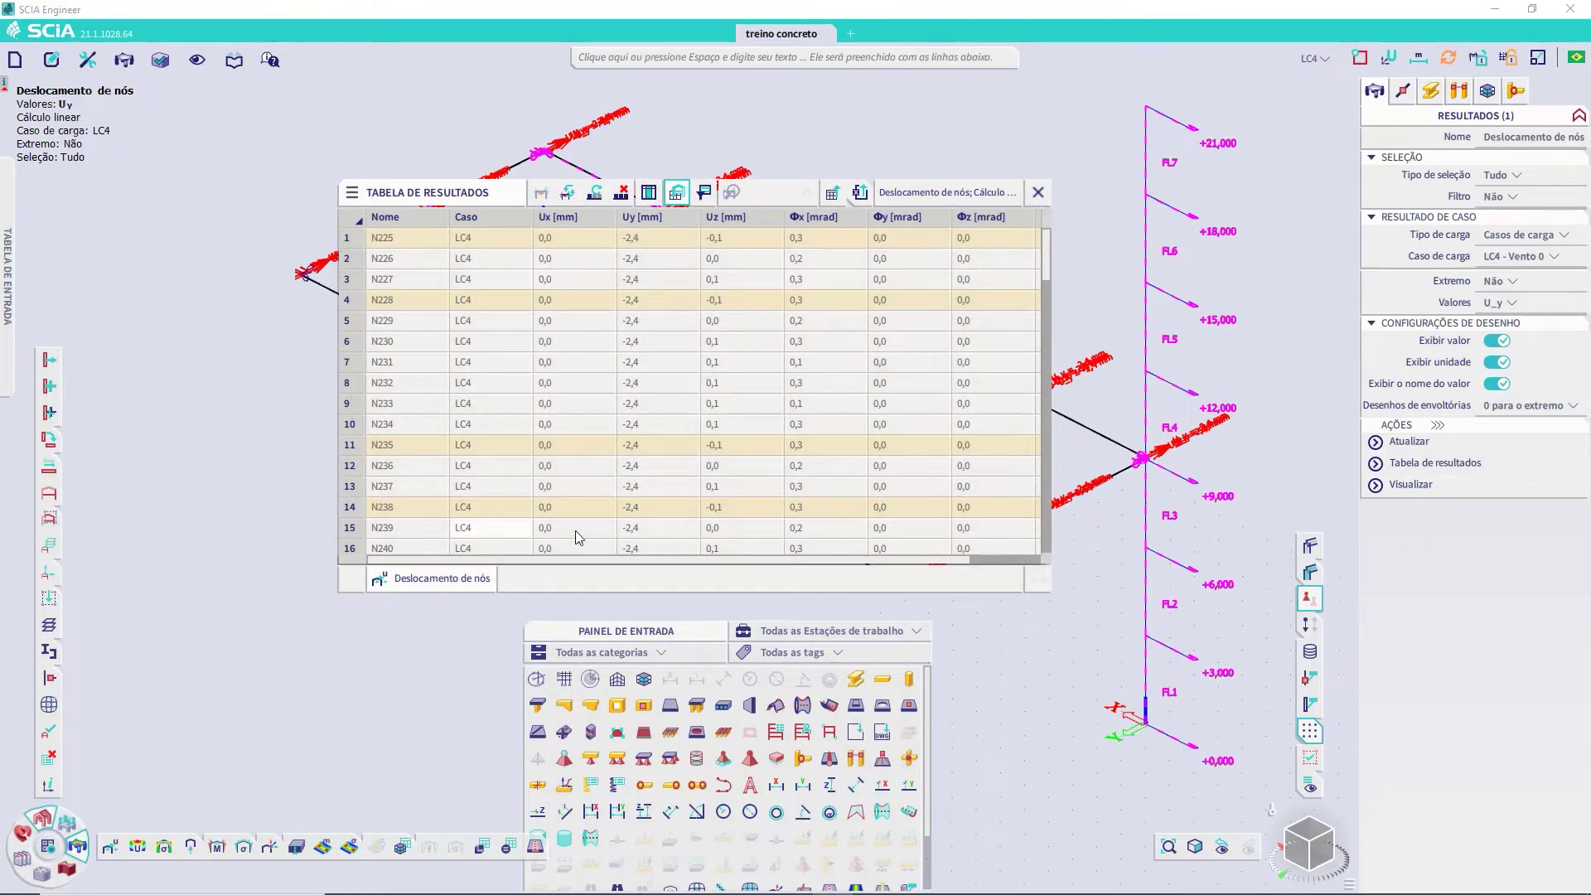
{"action": "left_click", "coordinate": [863, 194]}
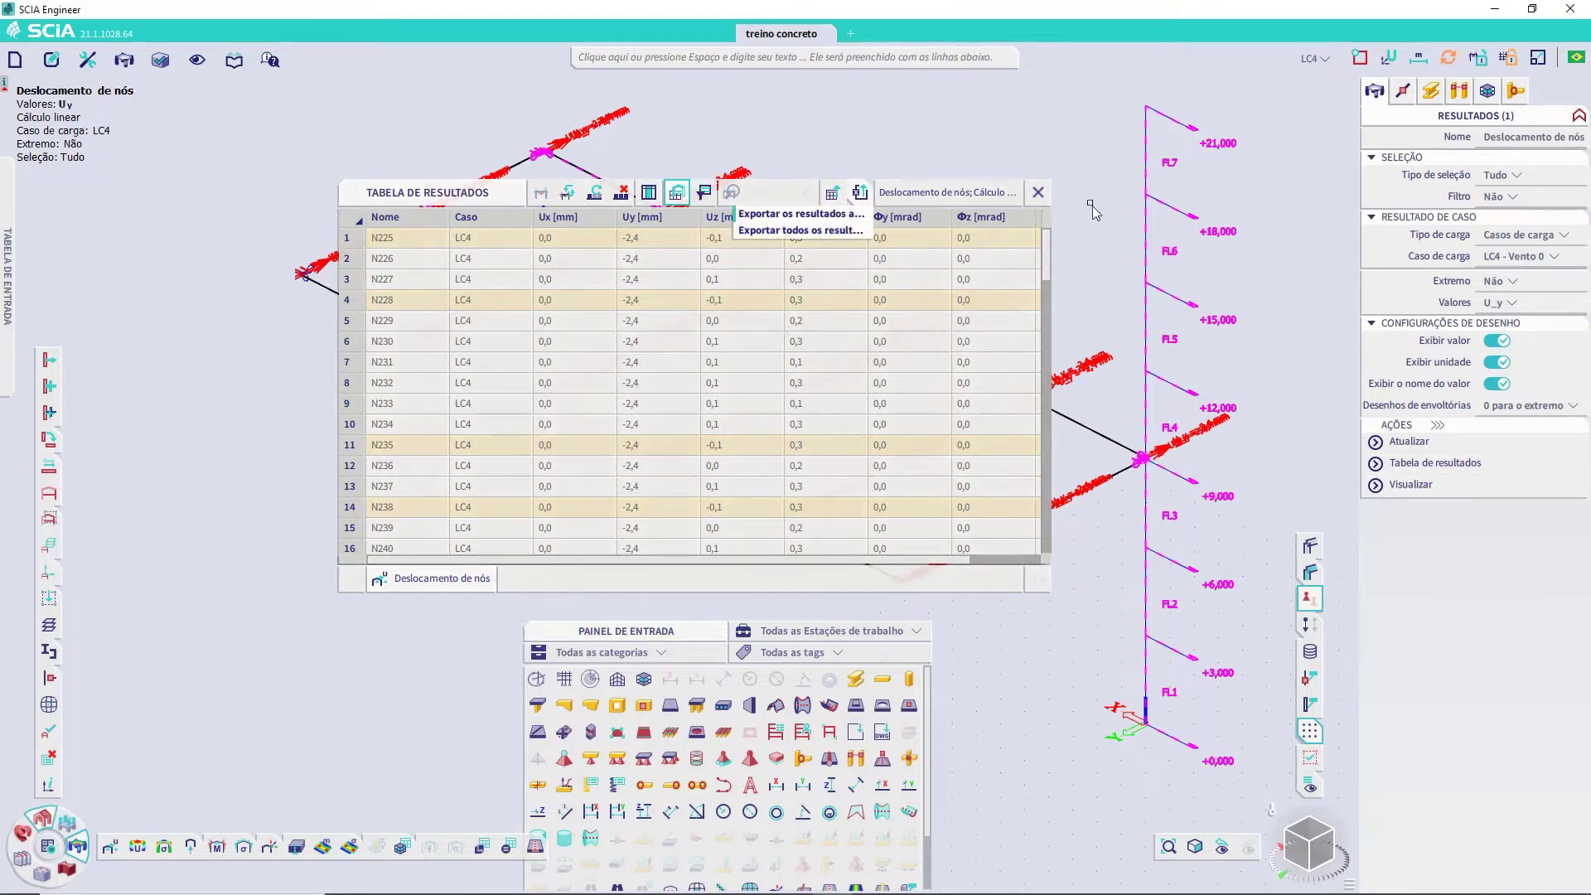
{"action": "left_click", "coordinate": [1040, 193]}
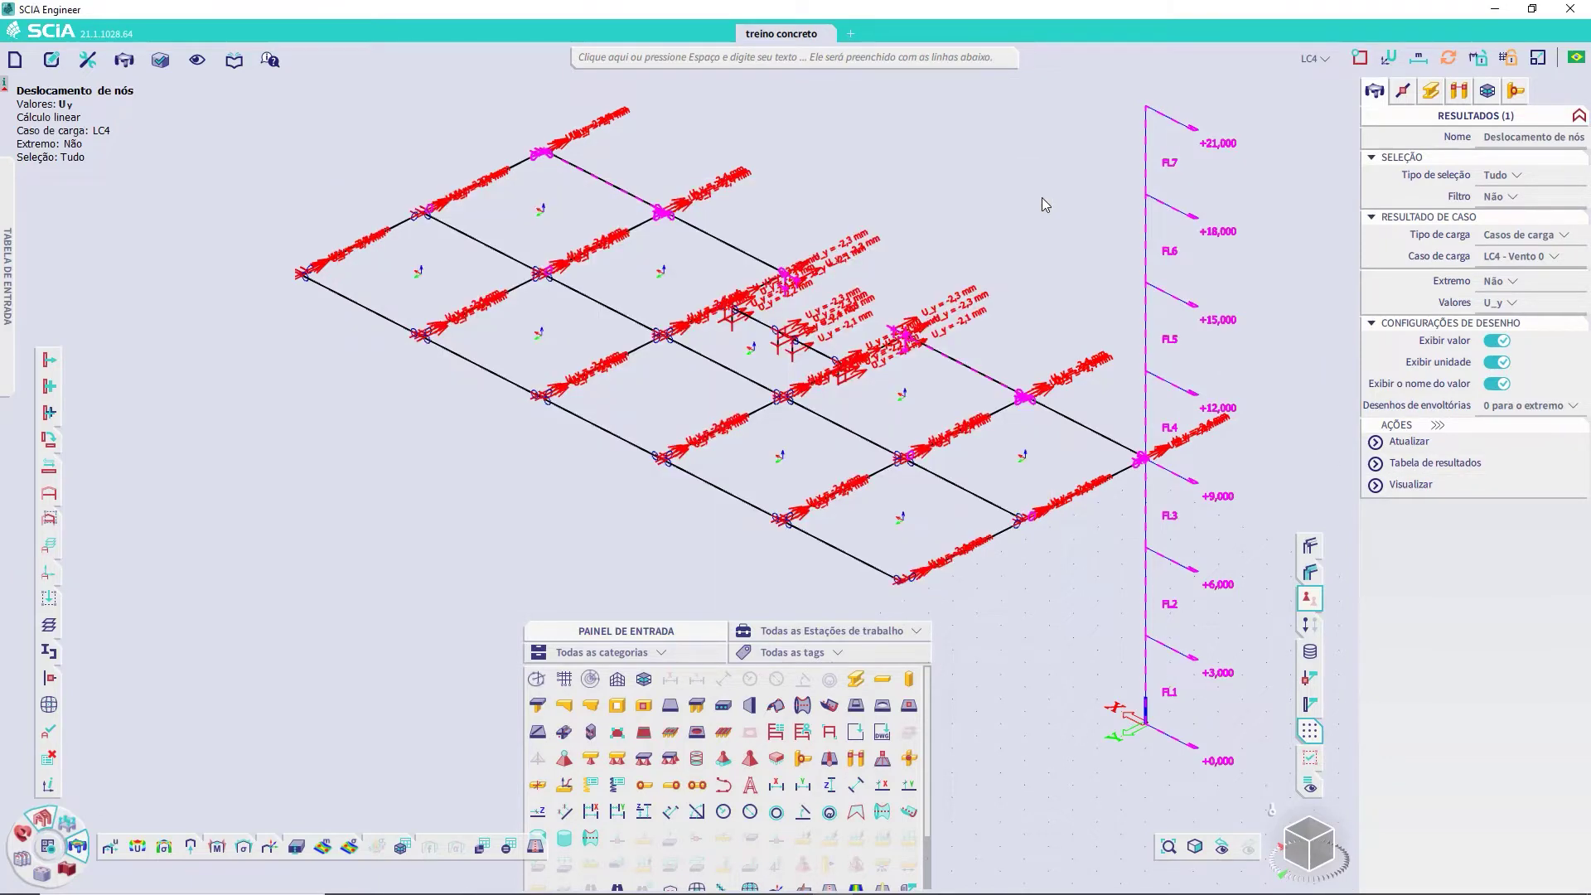
{"action": "middle_click_drag", "start_coordinate": [1043, 323], "coordinate": [980, 329]}
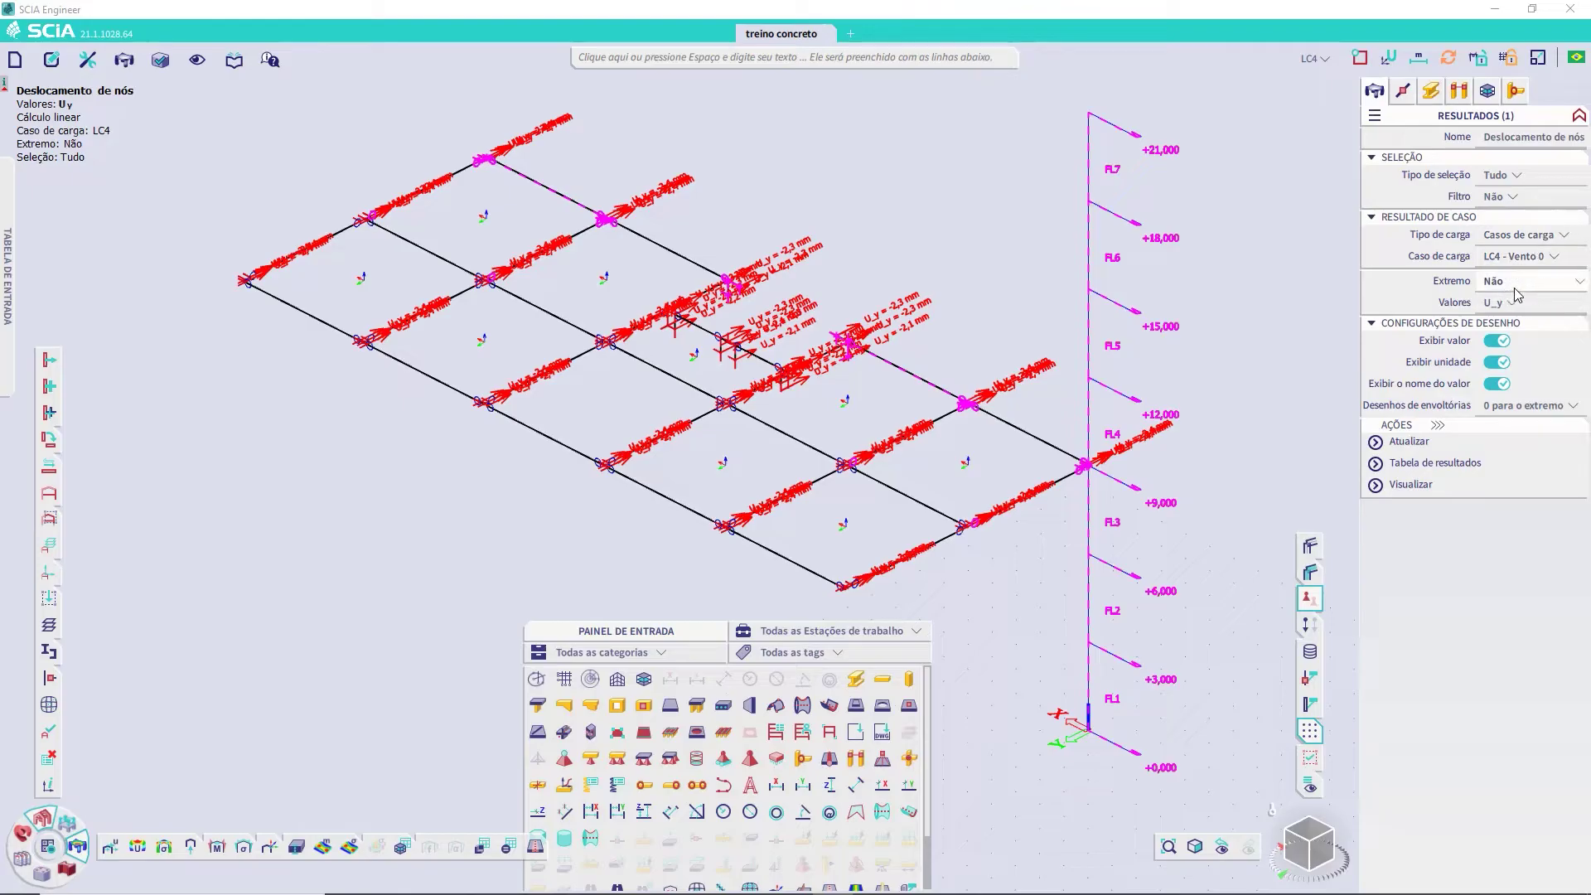
Set Tipo de seleção to Atual and redraw results for the selected nodes only
{"action": "left_click", "coordinate": [1516, 176]}
{"action": "left_click", "coordinate": [1517, 206]}
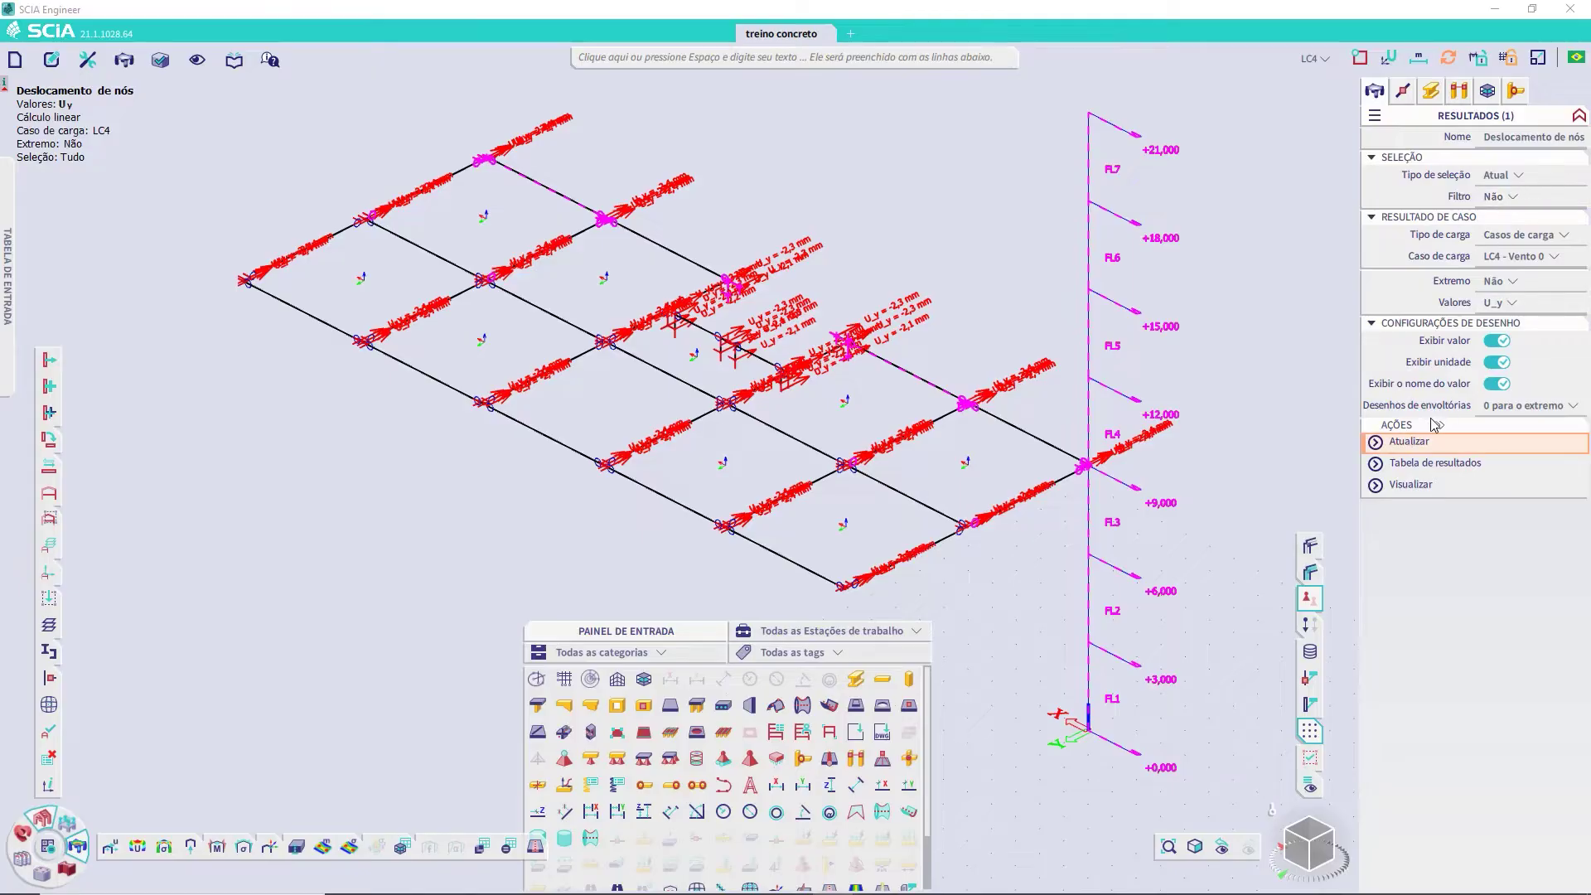
{"action": "left_click", "coordinate": [1414, 444]}
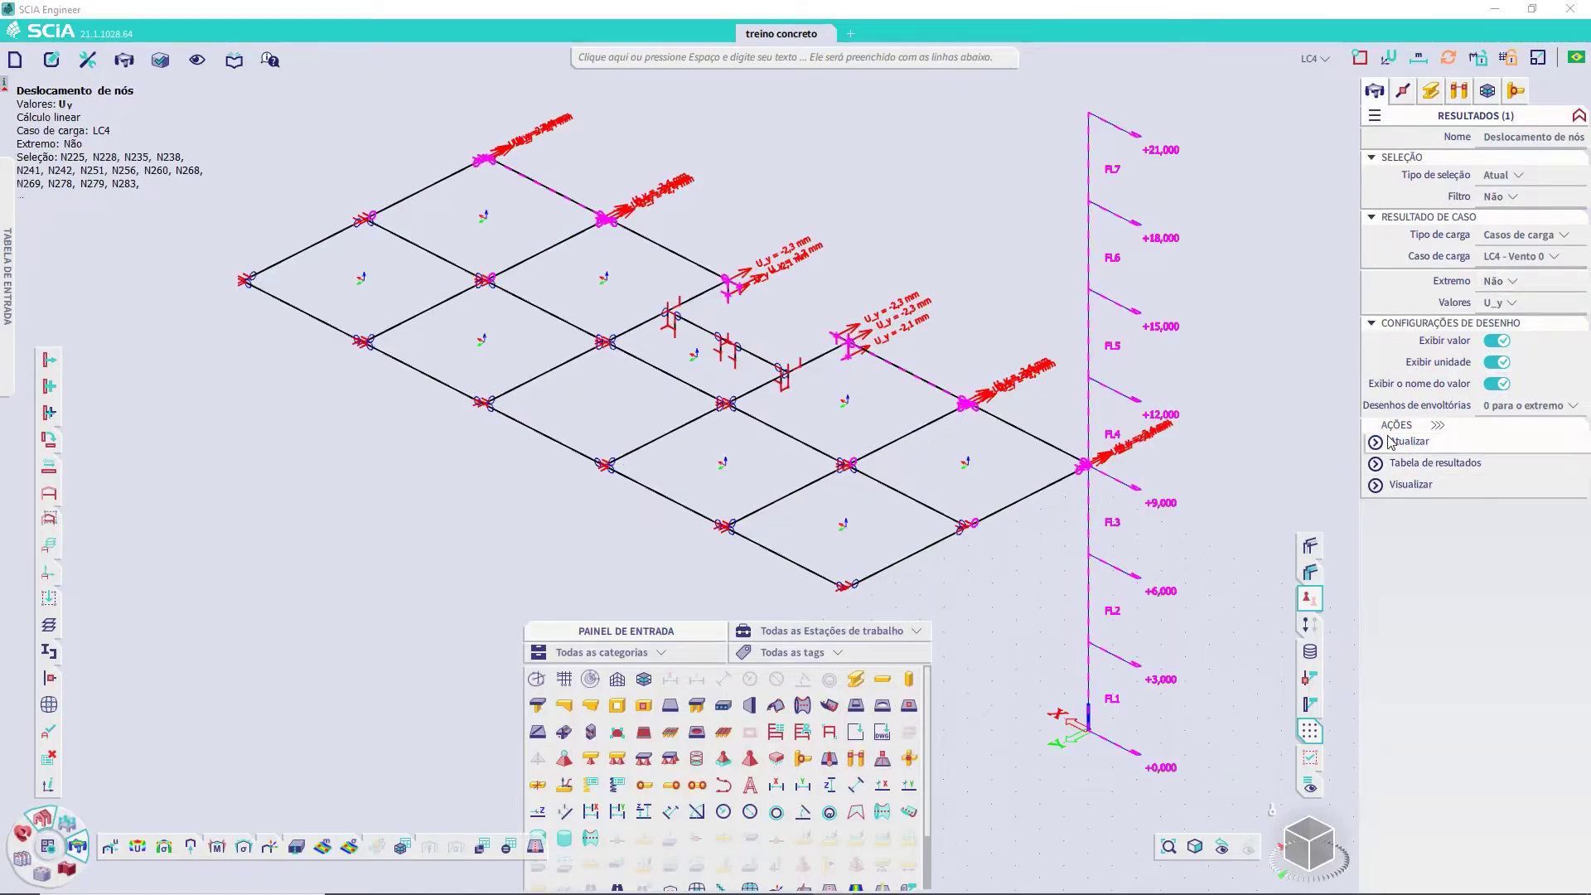
Show displacements for the ELU-Norm (auto) combination, then review and close the results table
{"action": "left_click", "coordinate": [1516, 241]}
{"action": "left_click", "coordinate": [1517, 267]}
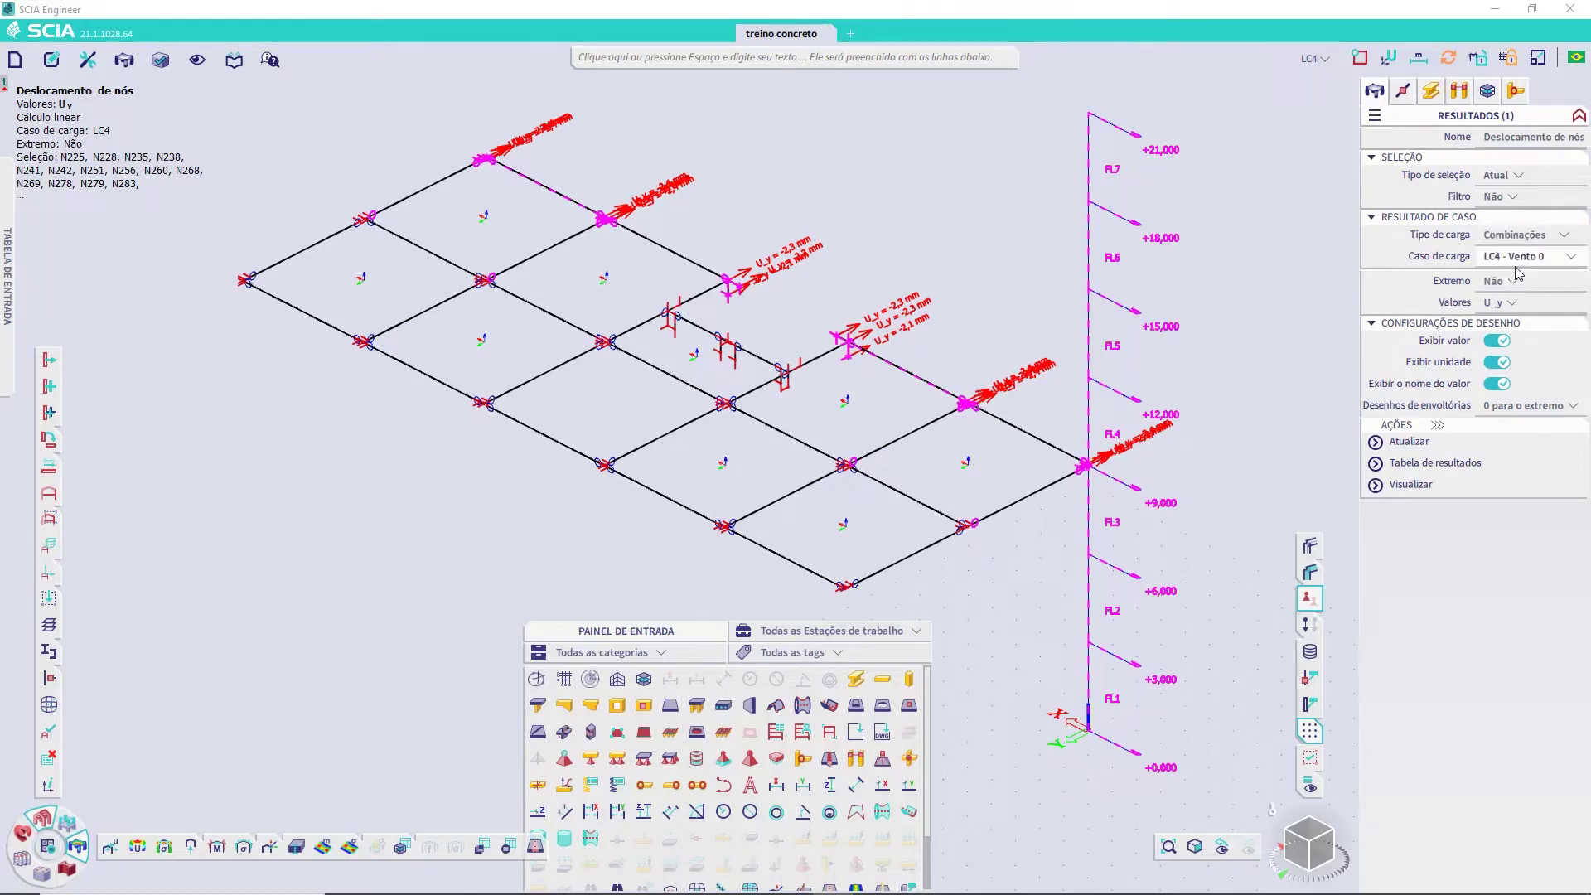
{"action": "left_click", "coordinate": [1561, 258]}
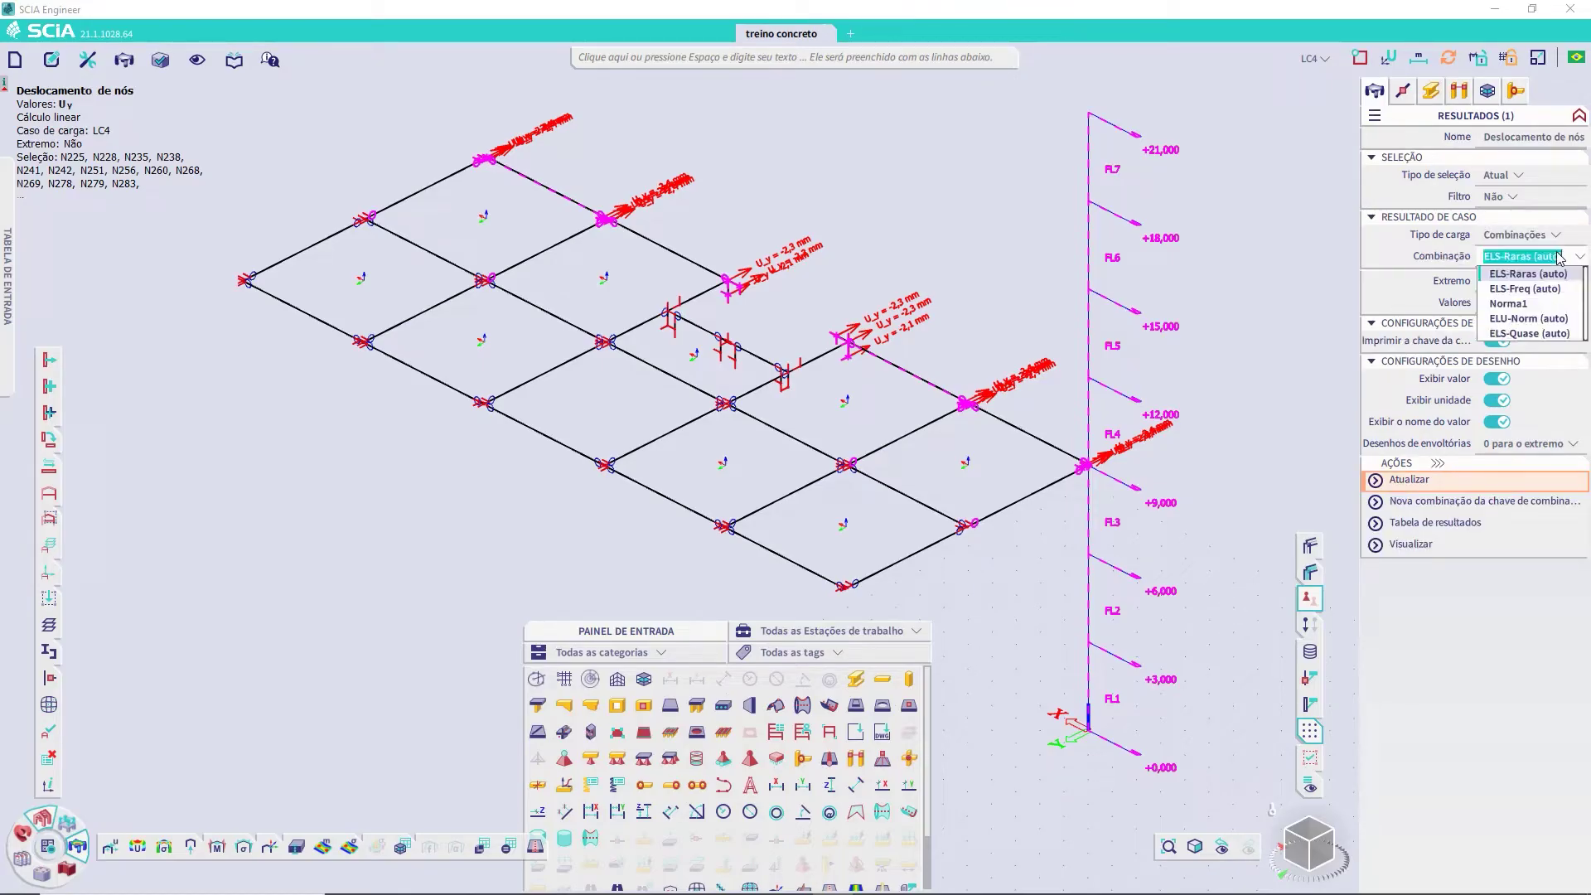
{"action": "left_click", "coordinate": [1522, 320]}
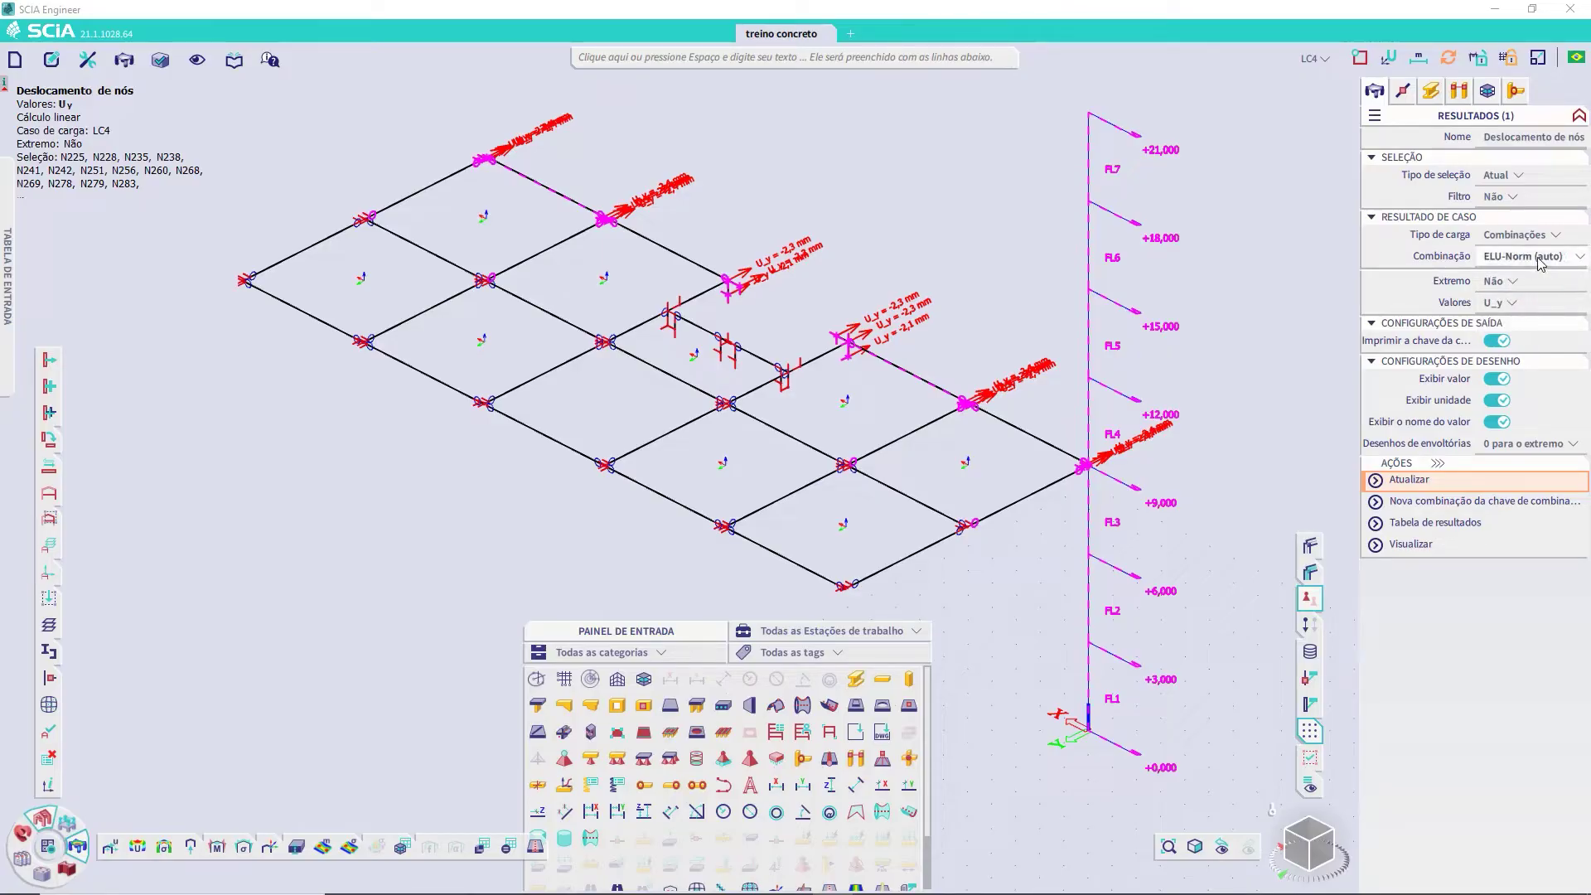
{"action": "left_click", "coordinate": [1416, 487]}
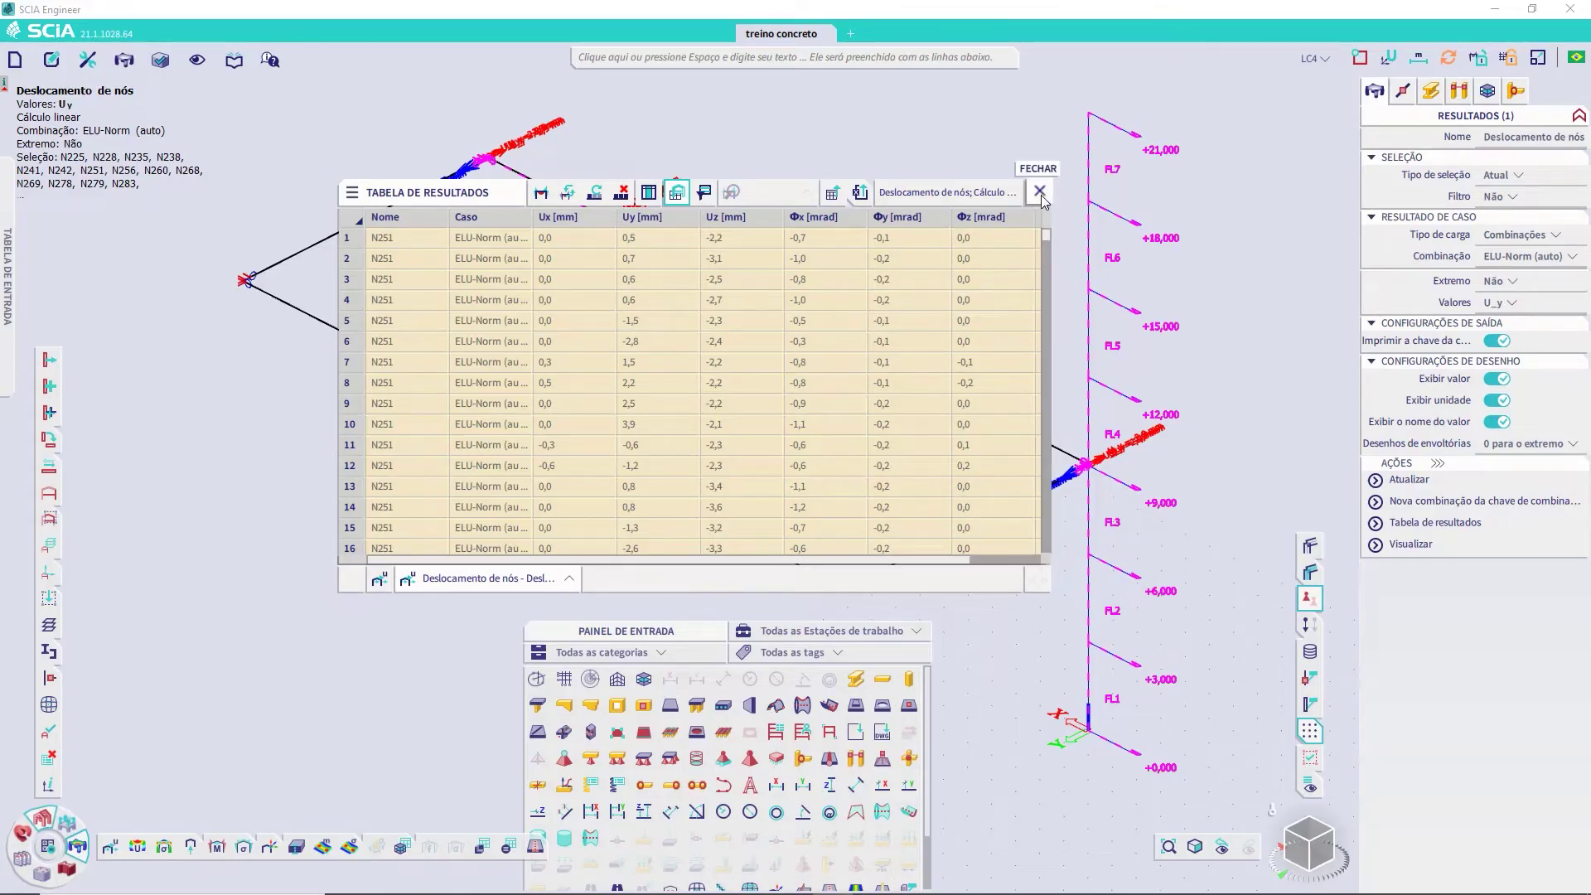
{"action": "left_click", "coordinate": [1040, 191]}
Open the node displacement print preview and scroll down through the report
{"action": "left_click", "coordinate": [1410, 543]}
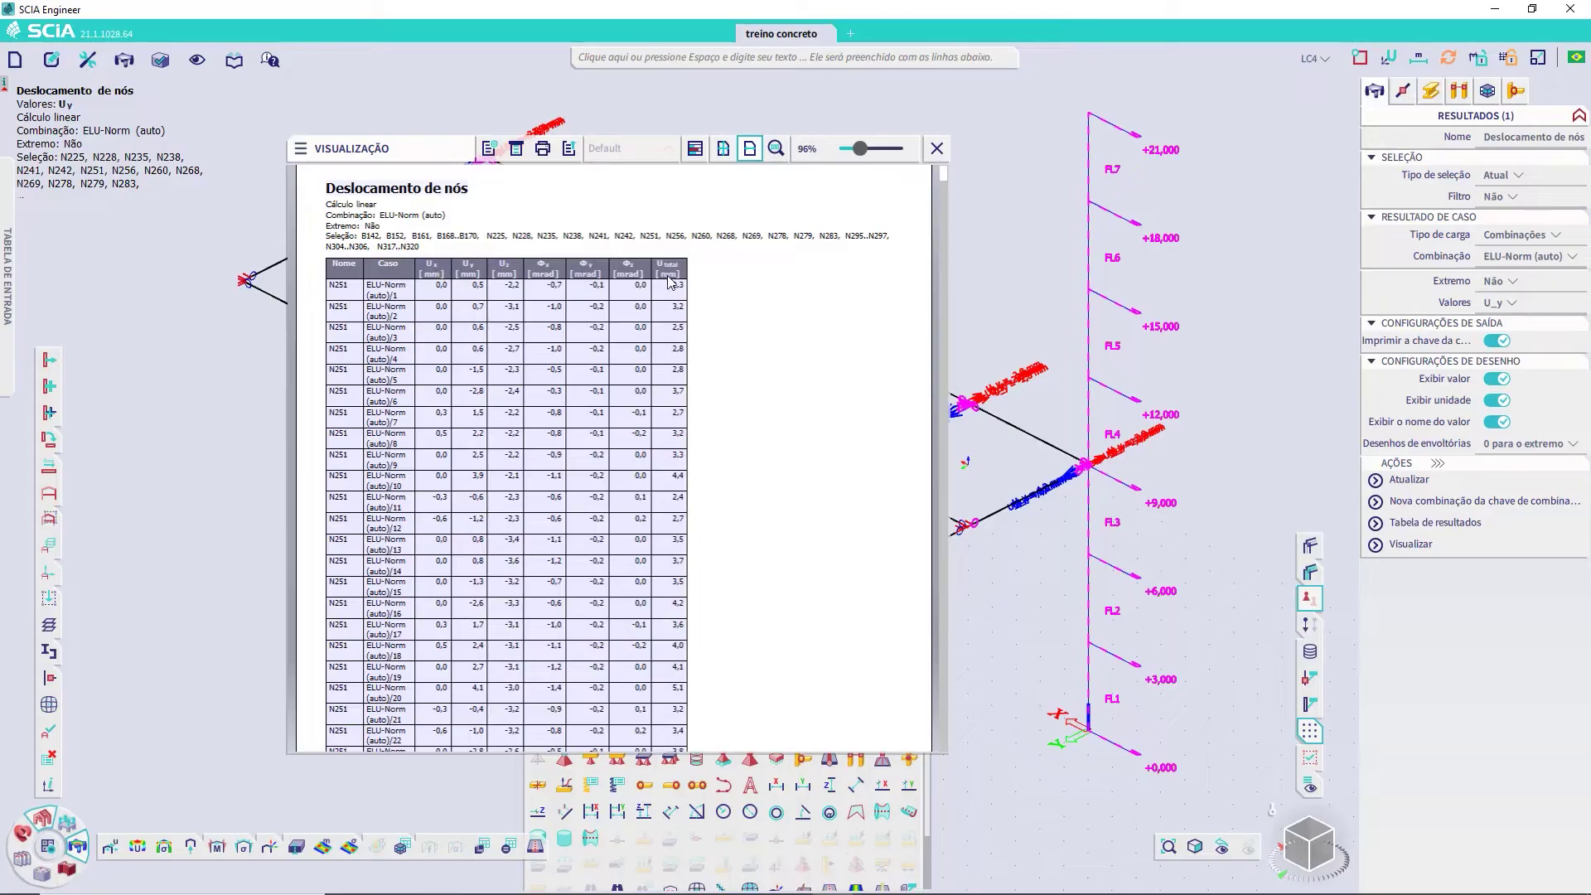
{"action": "scroll", "coordinate": [580, 454], "scroll_direction": "down", "scroll_amount": 1}
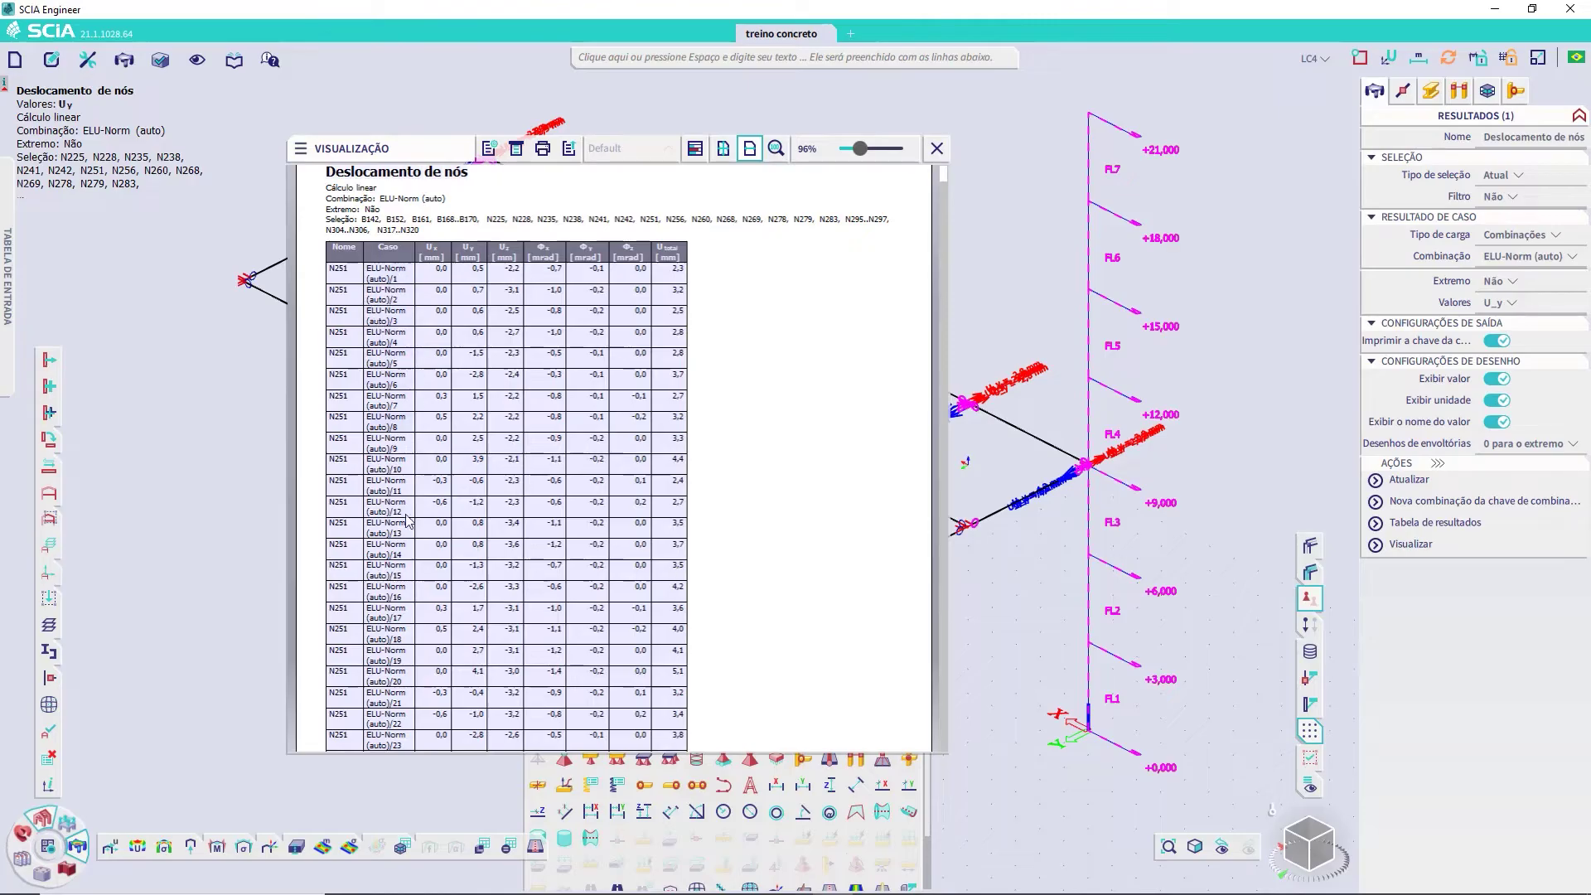
{"action": "scroll", "coordinate": [401, 557], "scroll_direction": "down", "scroll_amount": 4}
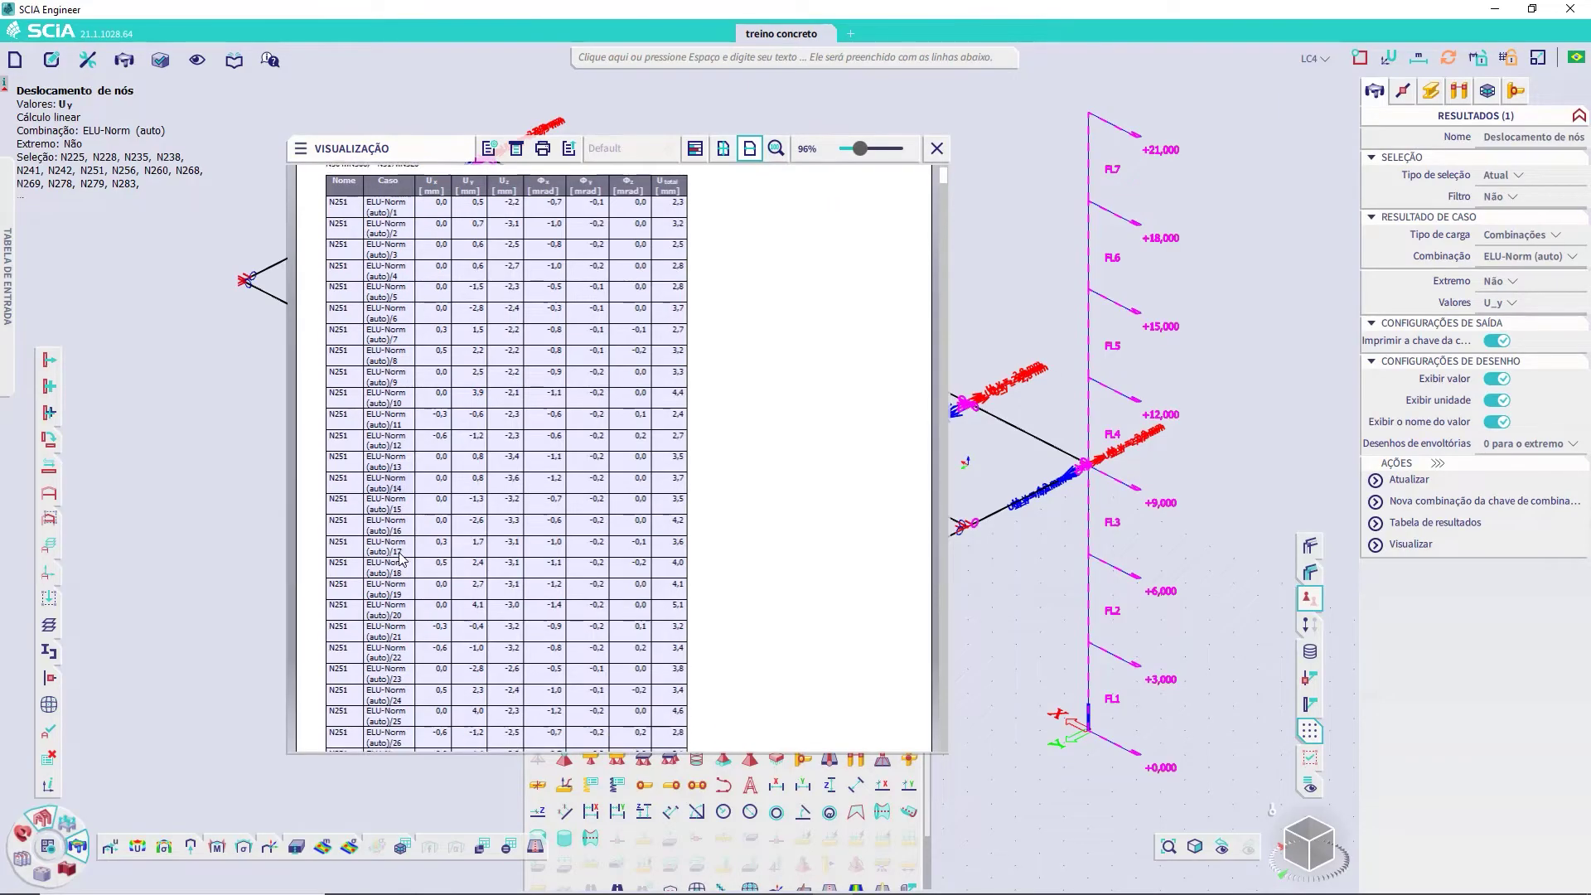
{"action": "scroll", "coordinate": [401, 558], "scroll_direction": "down", "scroll_amount": 4}
{"action": "scroll", "coordinate": [401, 558], "scroll_direction": "down", "scroll_amount": 4}
{"action": "scroll", "coordinate": [401, 558], "scroll_direction": "down", "scroll_amount": 4}
{"action": "scroll", "coordinate": [401, 558], "scroll_direction": "down", "scroll_amount": 3}
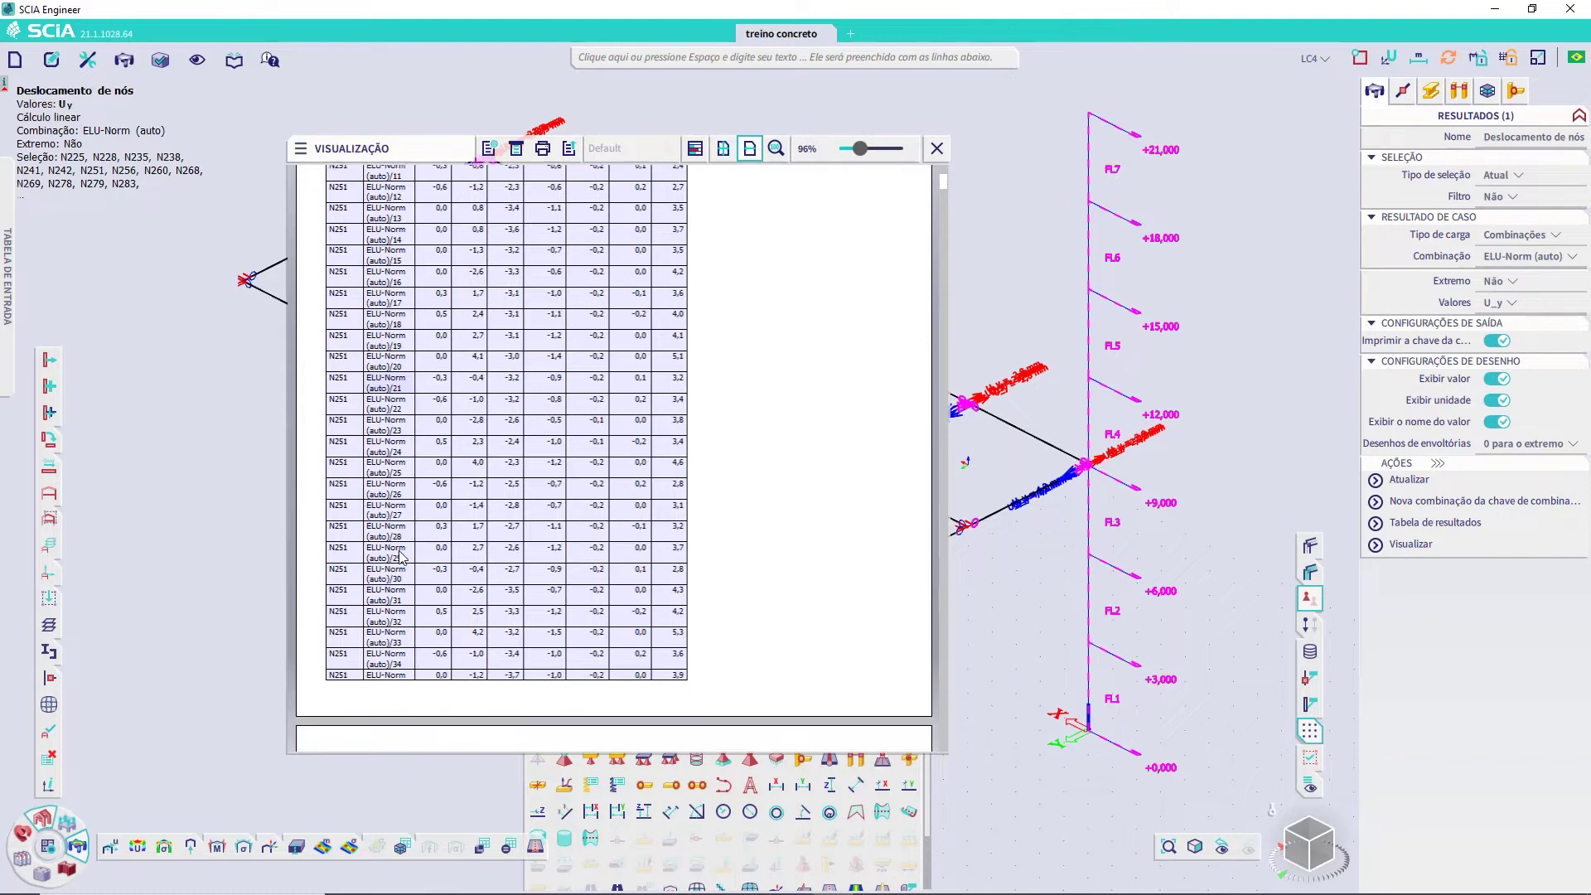
{"action": "scroll", "coordinate": [402, 558], "scroll_direction": "down", "scroll_amount": 4}
{"action": "scroll", "coordinate": [401, 558], "scroll_direction": "down", "scroll_amount": 1}
{"action": "scroll", "coordinate": [401, 558], "scroll_direction": "down", "scroll_amount": 1}
{"action": "scroll", "coordinate": [401, 557], "scroll_direction": "down", "scroll_amount": 2}
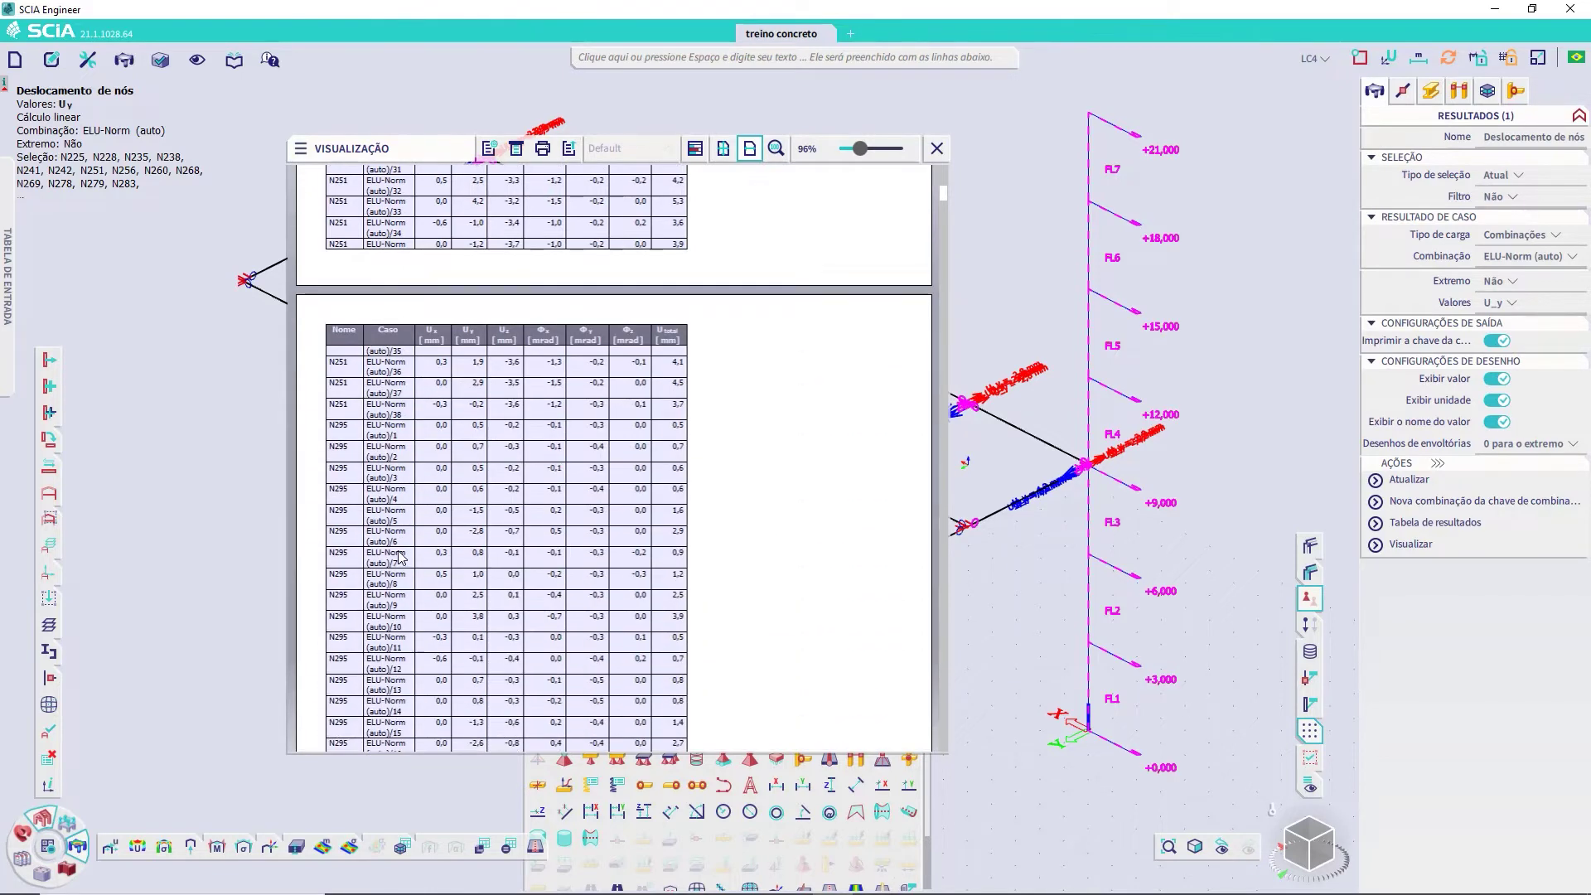
{"action": "scroll", "coordinate": [402, 558], "scroll_direction": "down", "scroll_amount": 2}
{"action": "scroll", "coordinate": [401, 558], "scroll_direction": "down", "scroll_amount": 2}
{"action": "scroll", "coordinate": [402, 557], "scroll_direction": "down", "scroll_amount": 3}
{"action": "scroll", "coordinate": [406, 557], "scroll_direction": "down", "scroll_amount": 3}
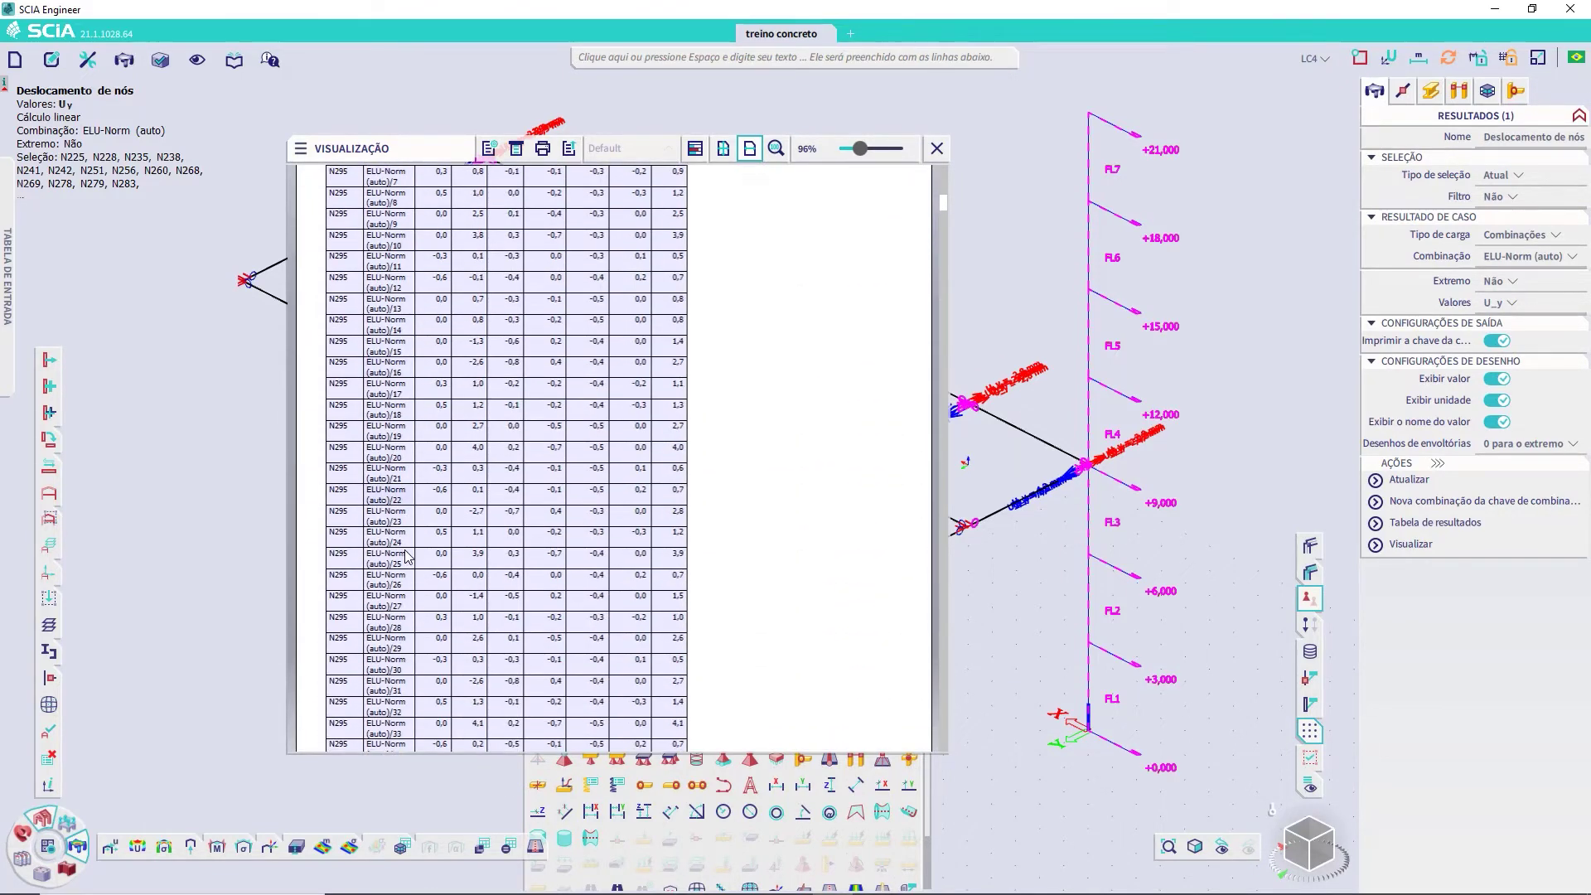
{"action": "scroll", "coordinate": [406, 557], "scroll_direction": "down", "scroll_amount": 2}
{"action": "scroll", "coordinate": [406, 557], "scroll_direction": "down", "scroll_amount": 2}
{"action": "scroll", "coordinate": [406, 557], "scroll_direction": "down", "scroll_amount": 2}
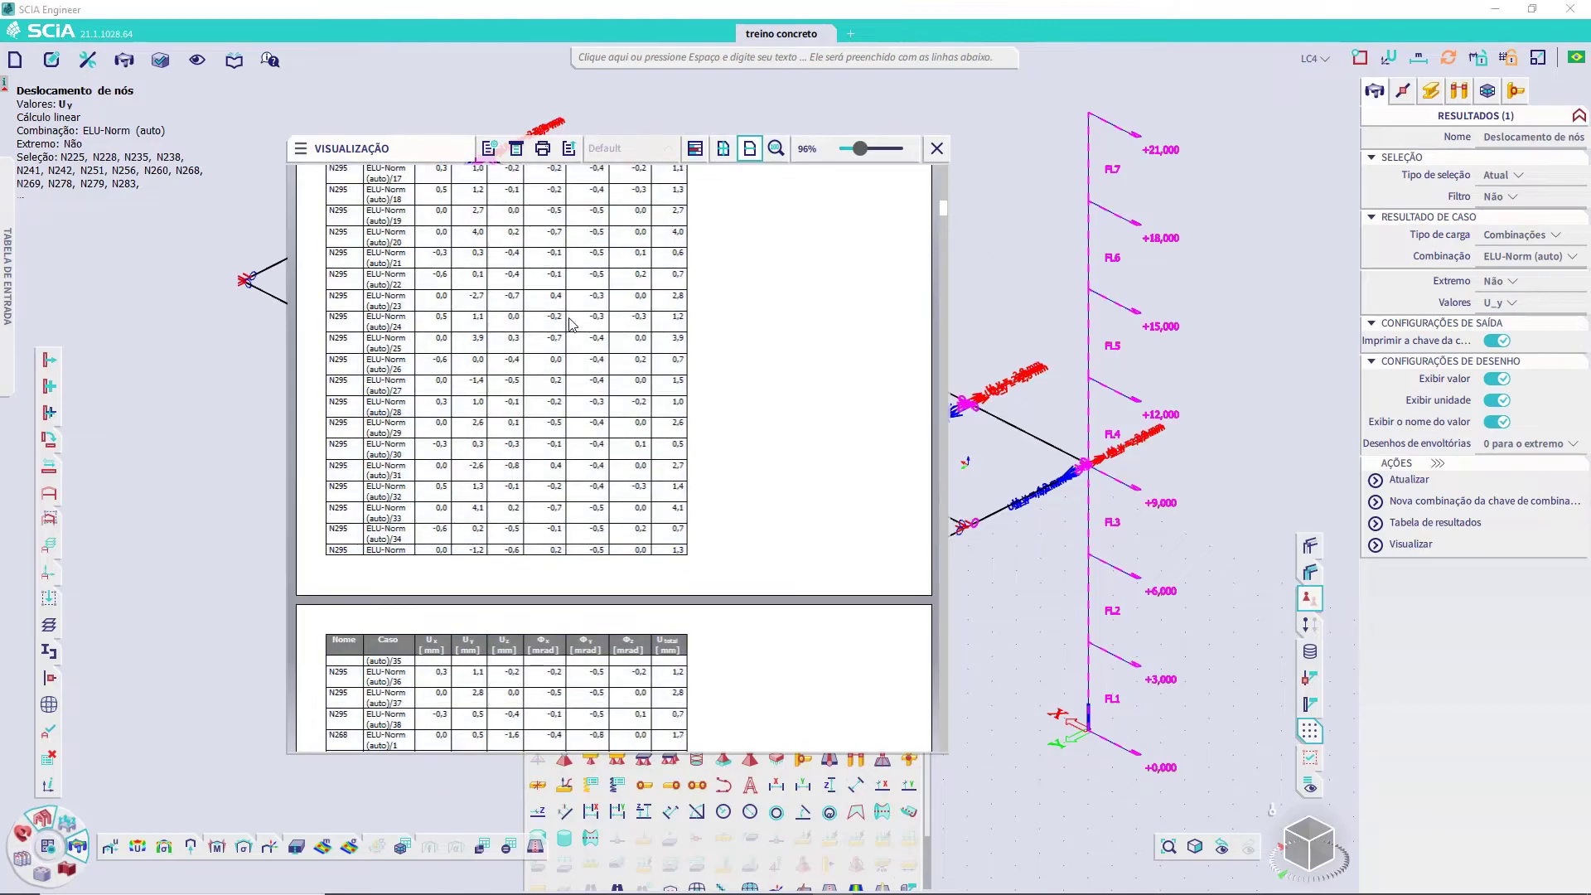
Inspect the report's results table, then close the Visualização preview window
{"action": "left_click", "coordinate": [393, 462]}
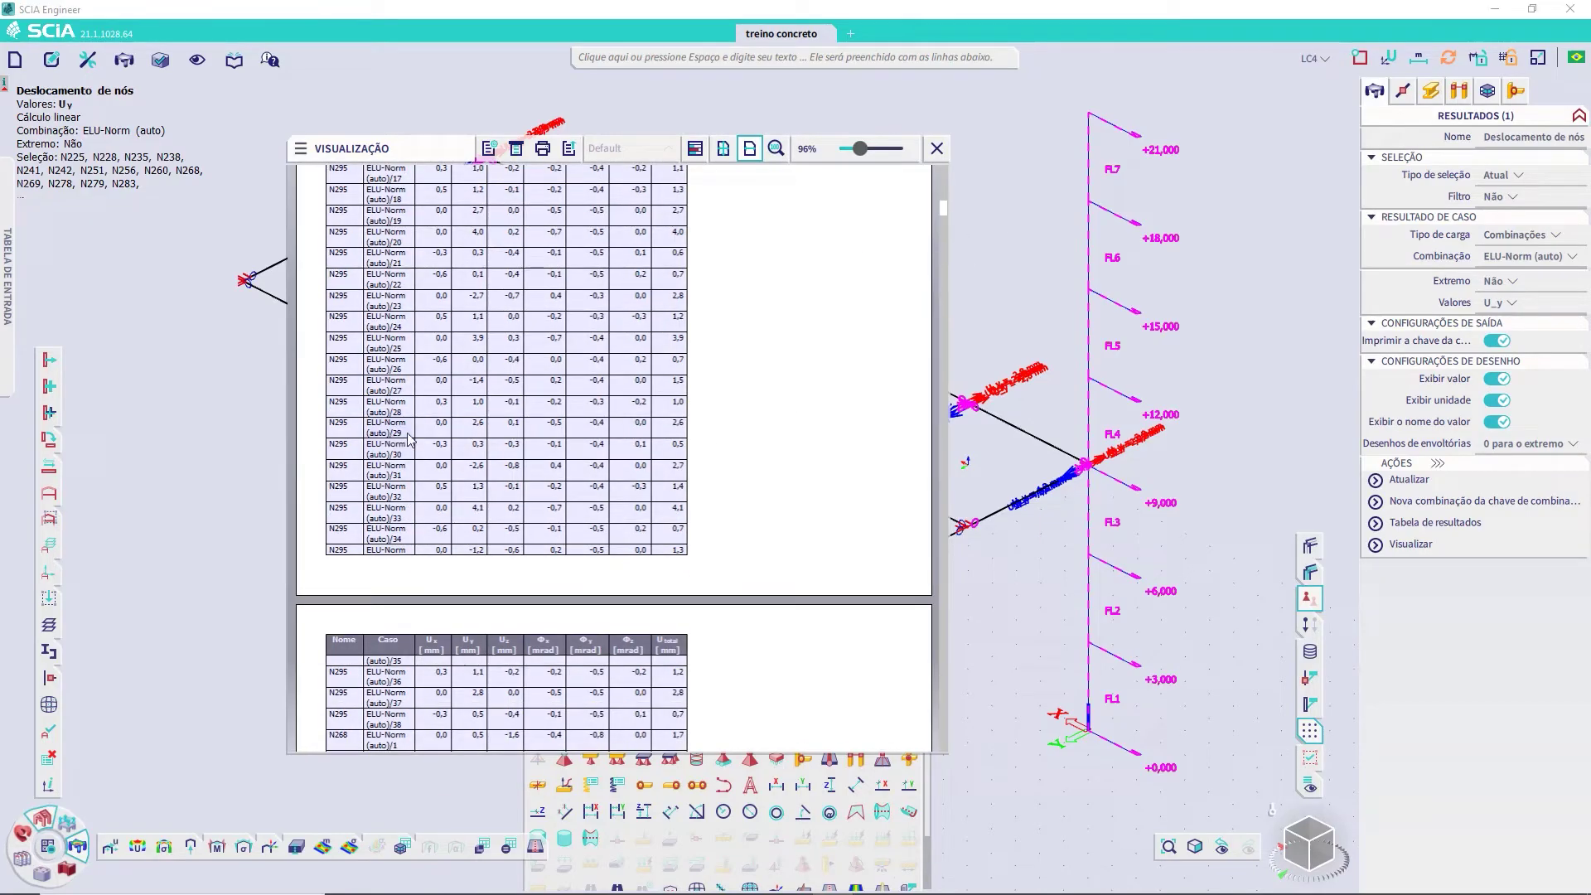
{"action": "left_click", "coordinate": [964, 232]}
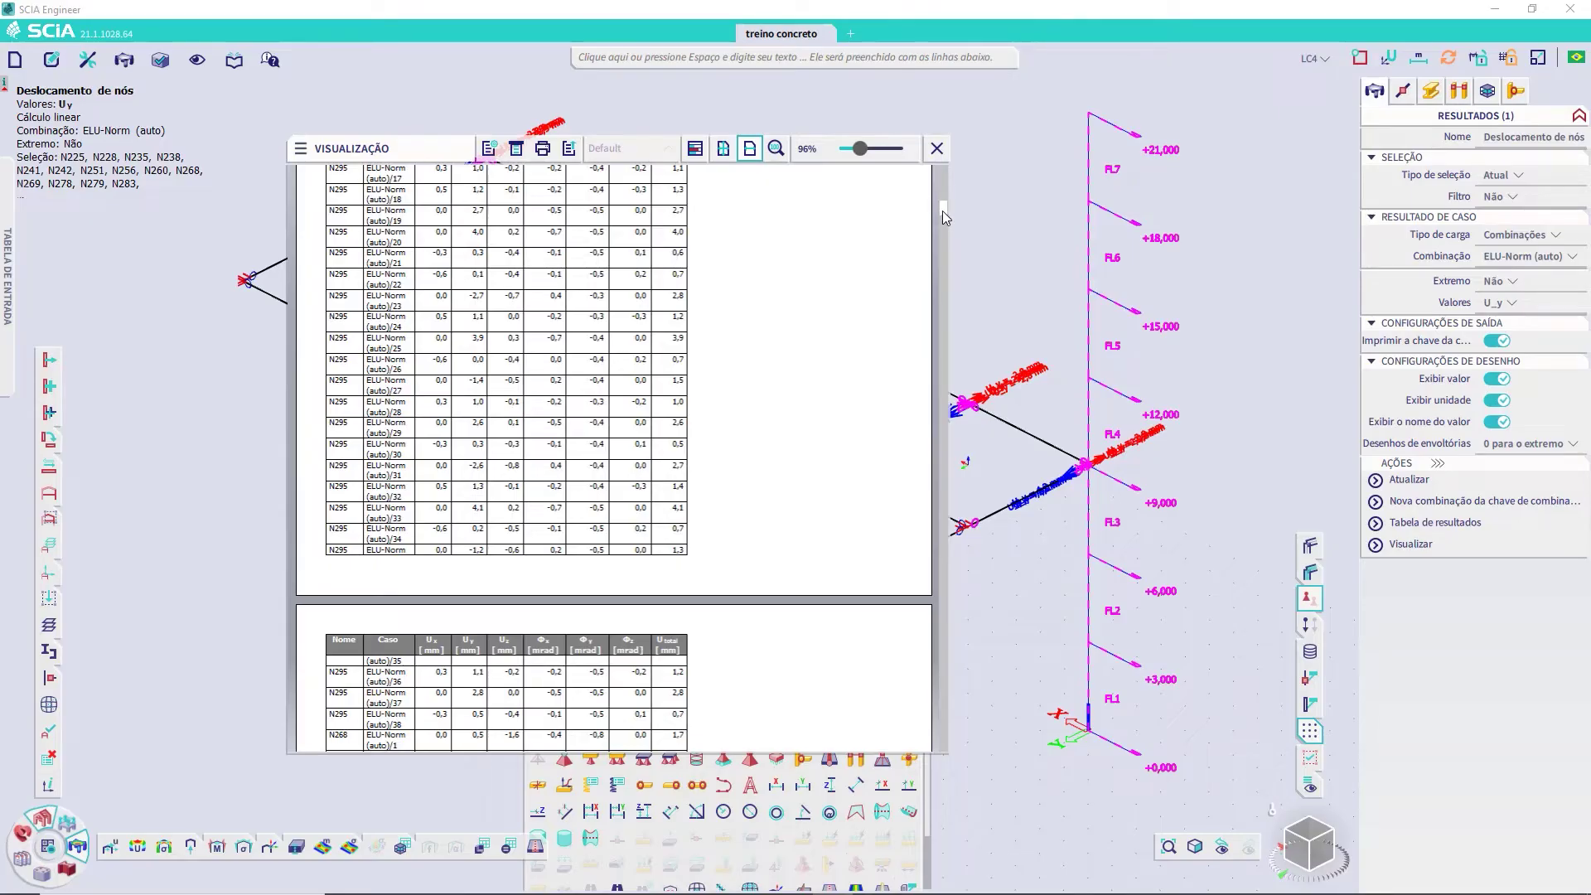
{"action": "mouse_move", "coordinate": [943, 210]}
{"action": "left_mouse_down"}
{"action": "mouse_move", "coordinate": [942, 758]}
{"action": "mouse_move", "coordinate": [946, 739]}
{"action": "left_mouse_up"}
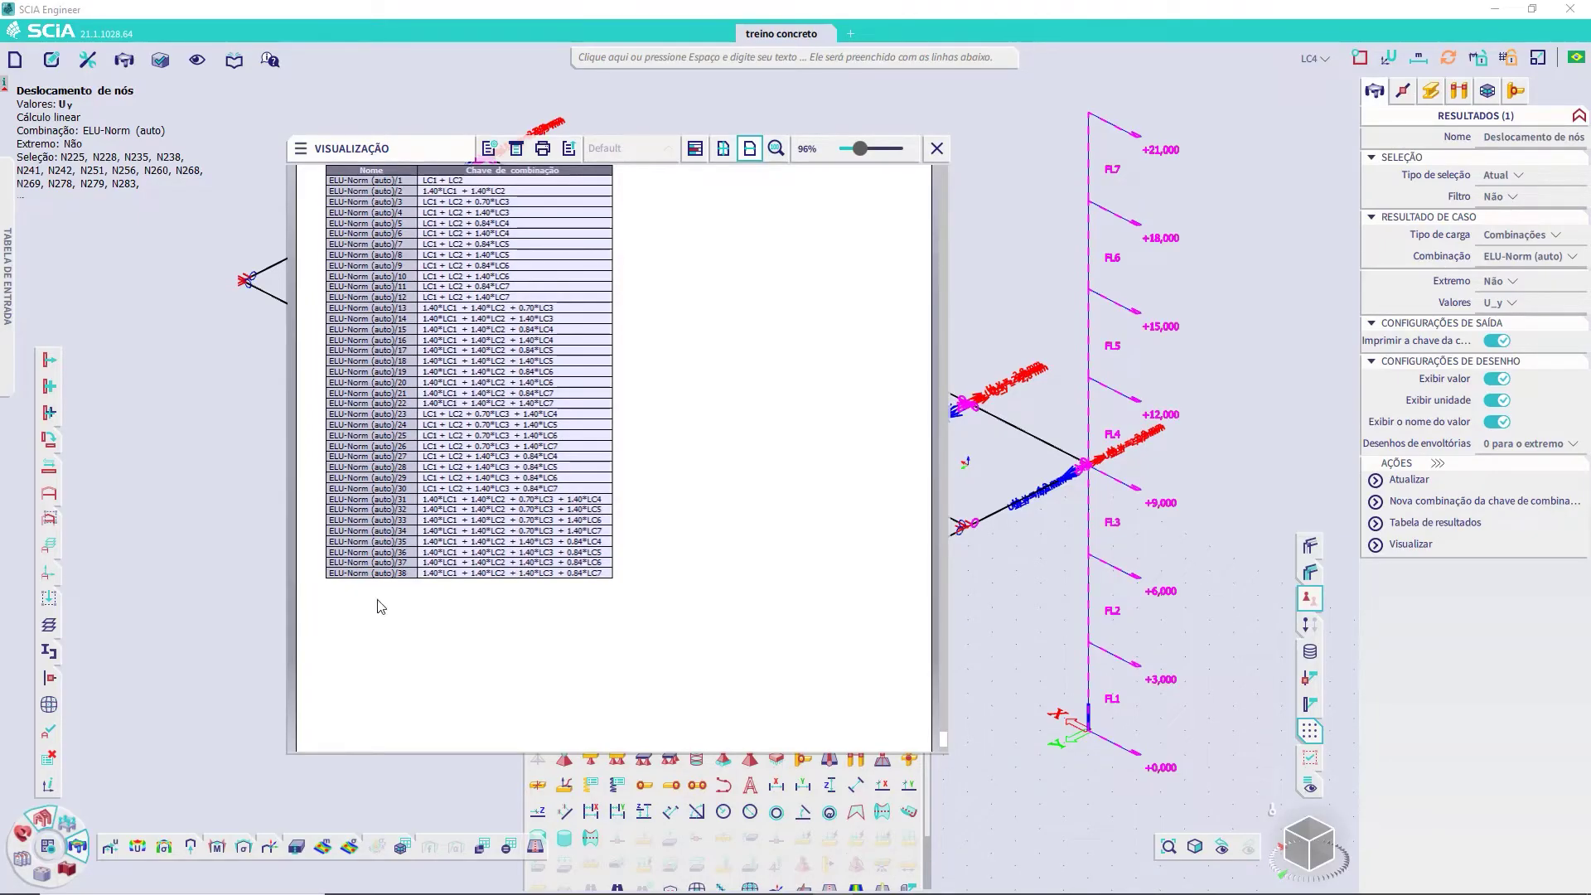
{"action": "scroll", "coordinate": [497, 373], "scroll_direction": "up", "scroll_amount": 2}
{"action": "scroll", "coordinate": [518, 315], "scroll_direction": "up", "scroll_amount": 1}
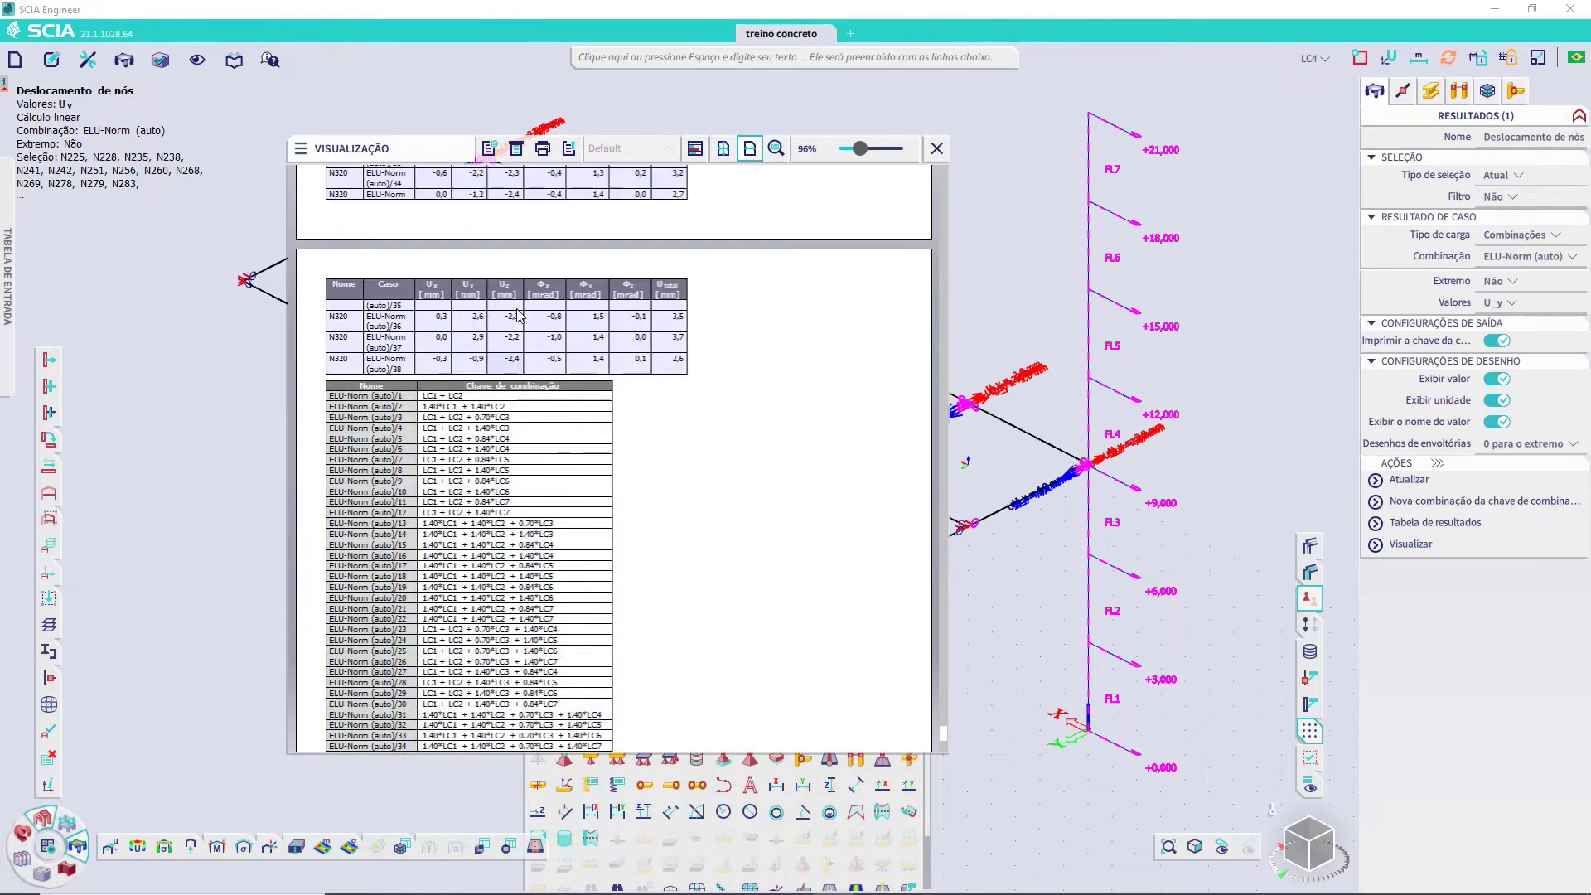
{"action": "scroll", "coordinate": [518, 315], "scroll_direction": "up", "scroll_amount": 1}
{"action": "scroll", "coordinate": [518, 315], "scroll_direction": "up", "scroll_amount": 1}
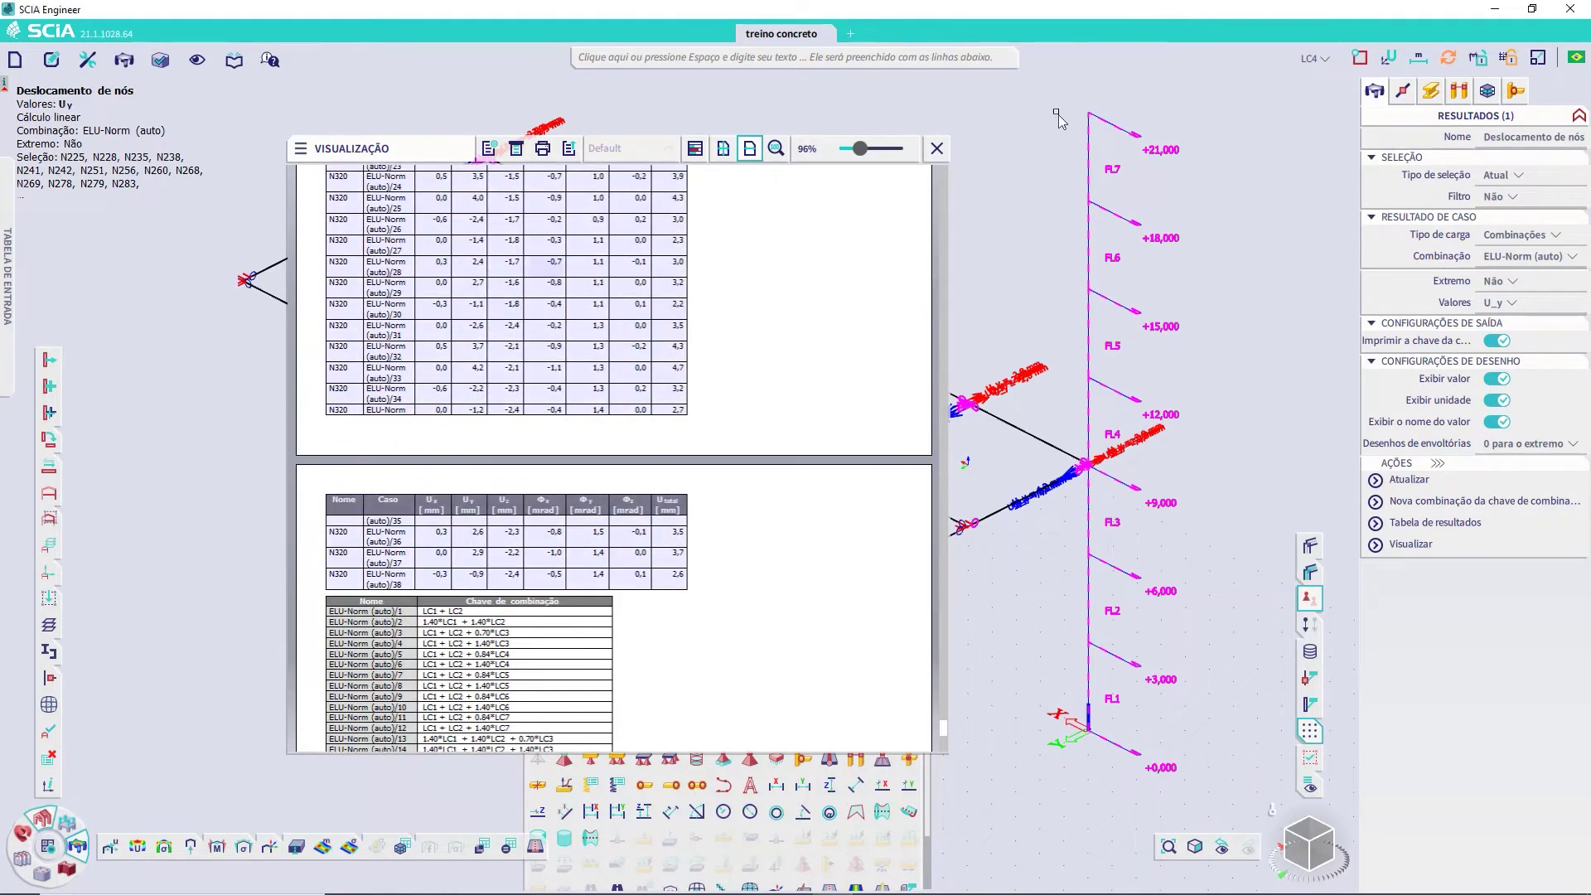
{"action": "left_click", "coordinate": [938, 149]}
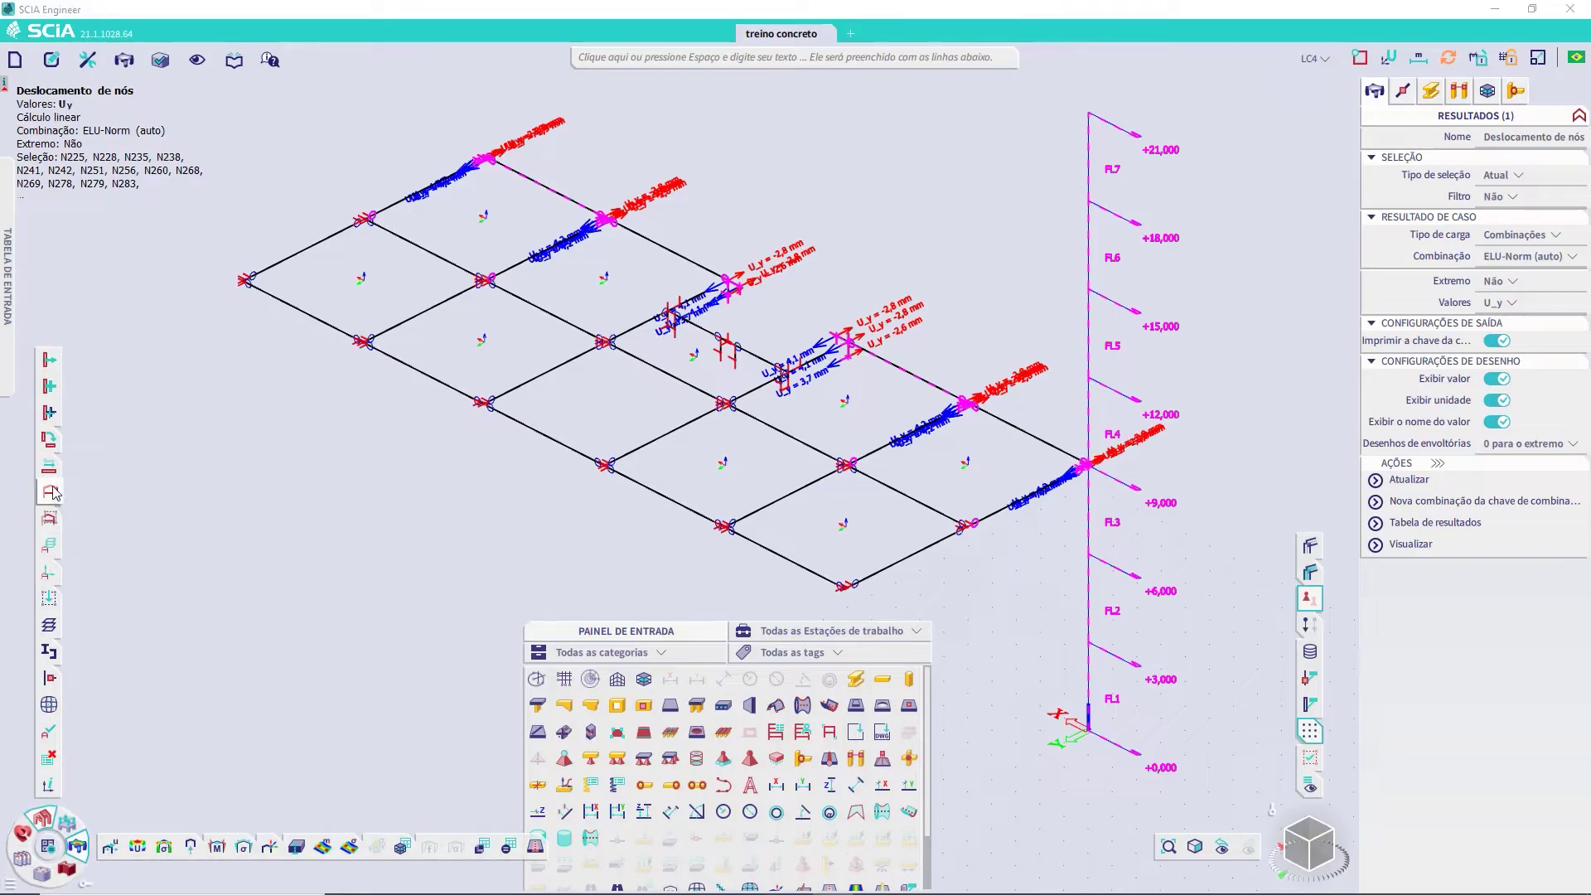
Show the whole 3D structure again with nothing selected
{"action": "left_click", "coordinate": [584, 450]}
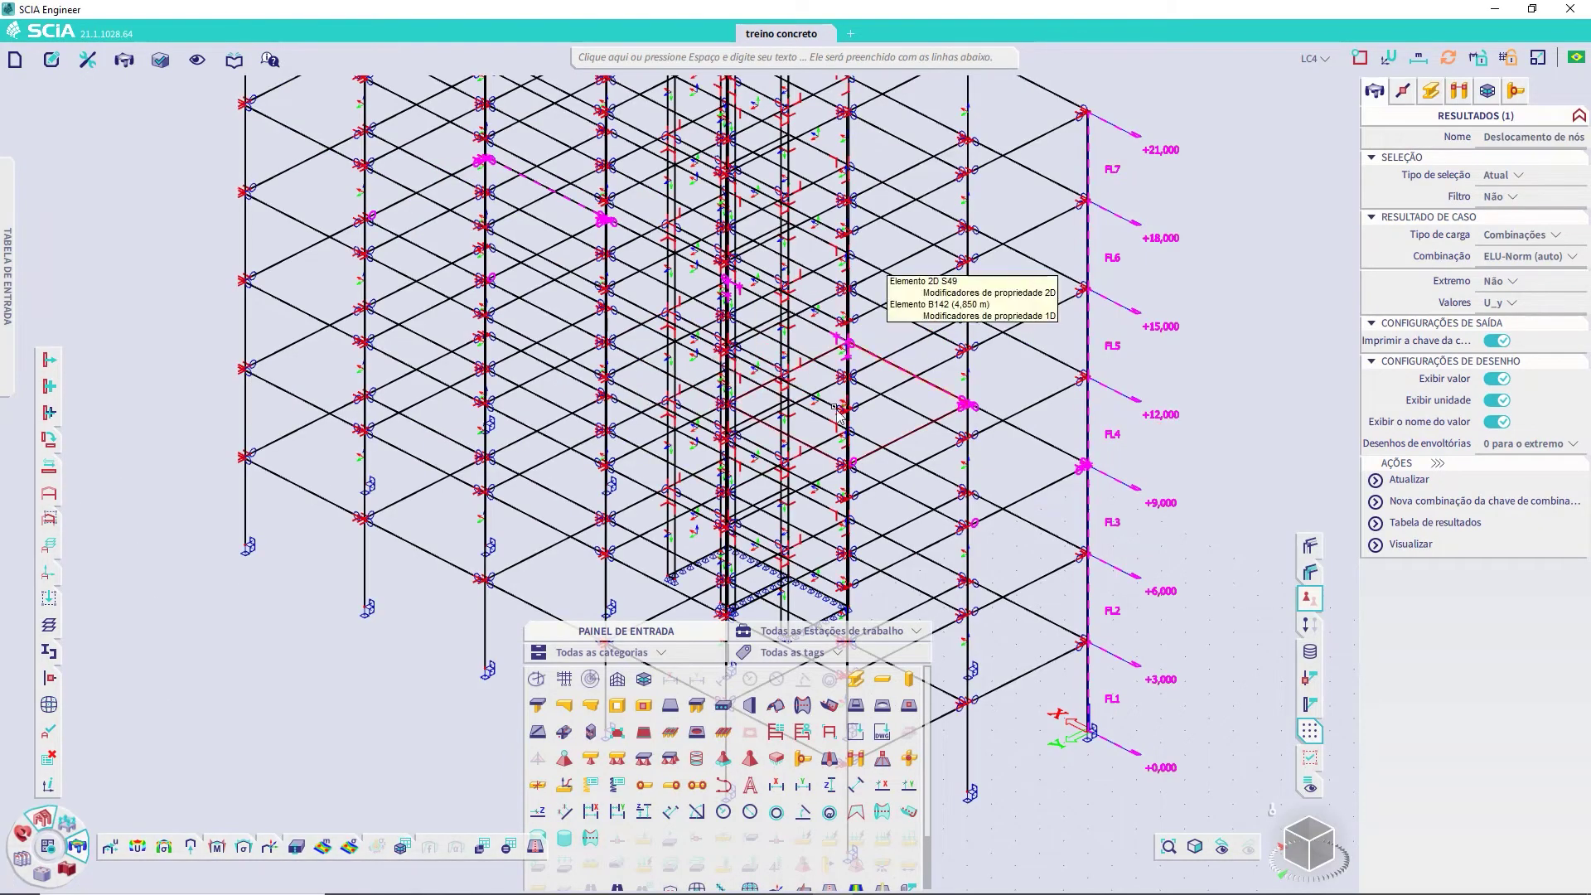
{"action": "scroll", "coordinate": [804, 325], "scroll_direction": "down", "scroll_amount": 3}
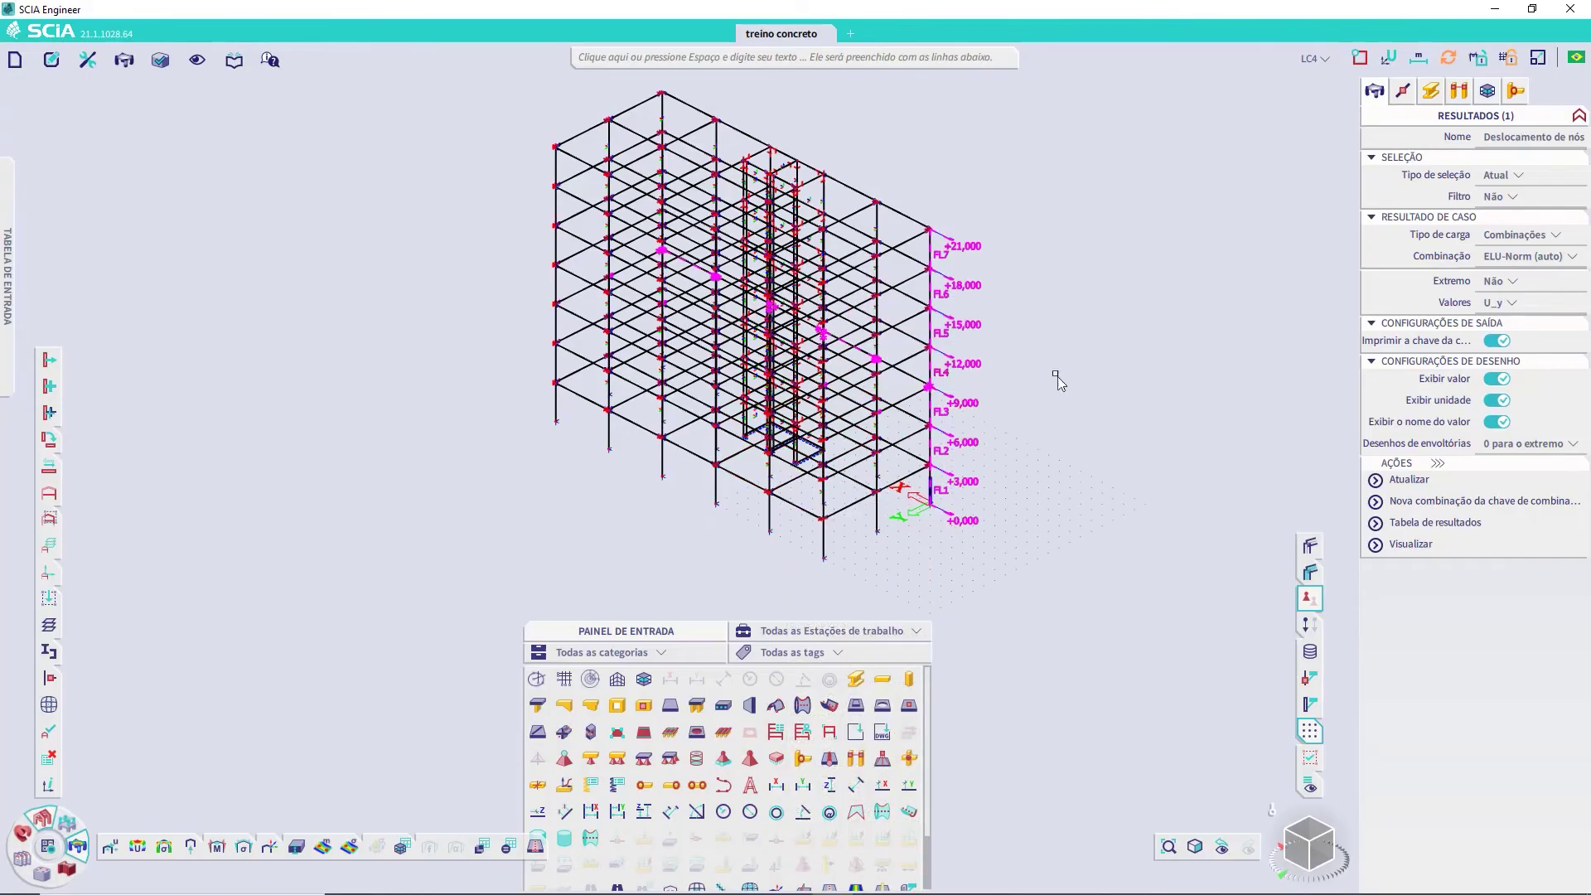
{"action": "key", "text": "Escape"}
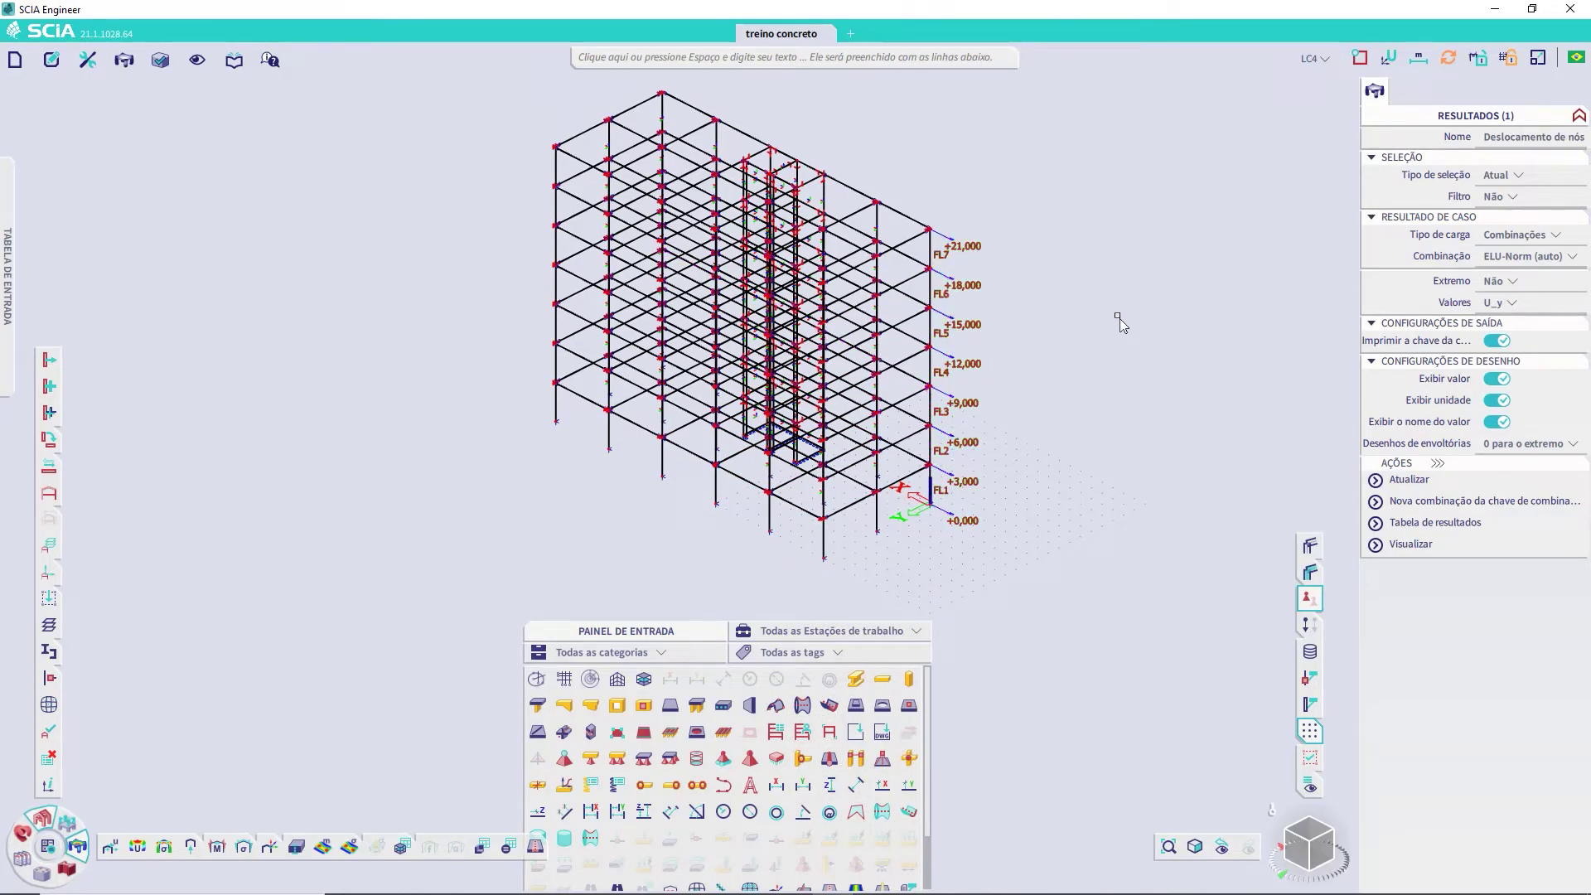
{"action": "mouse_move", "coordinate": [1375, 91]}
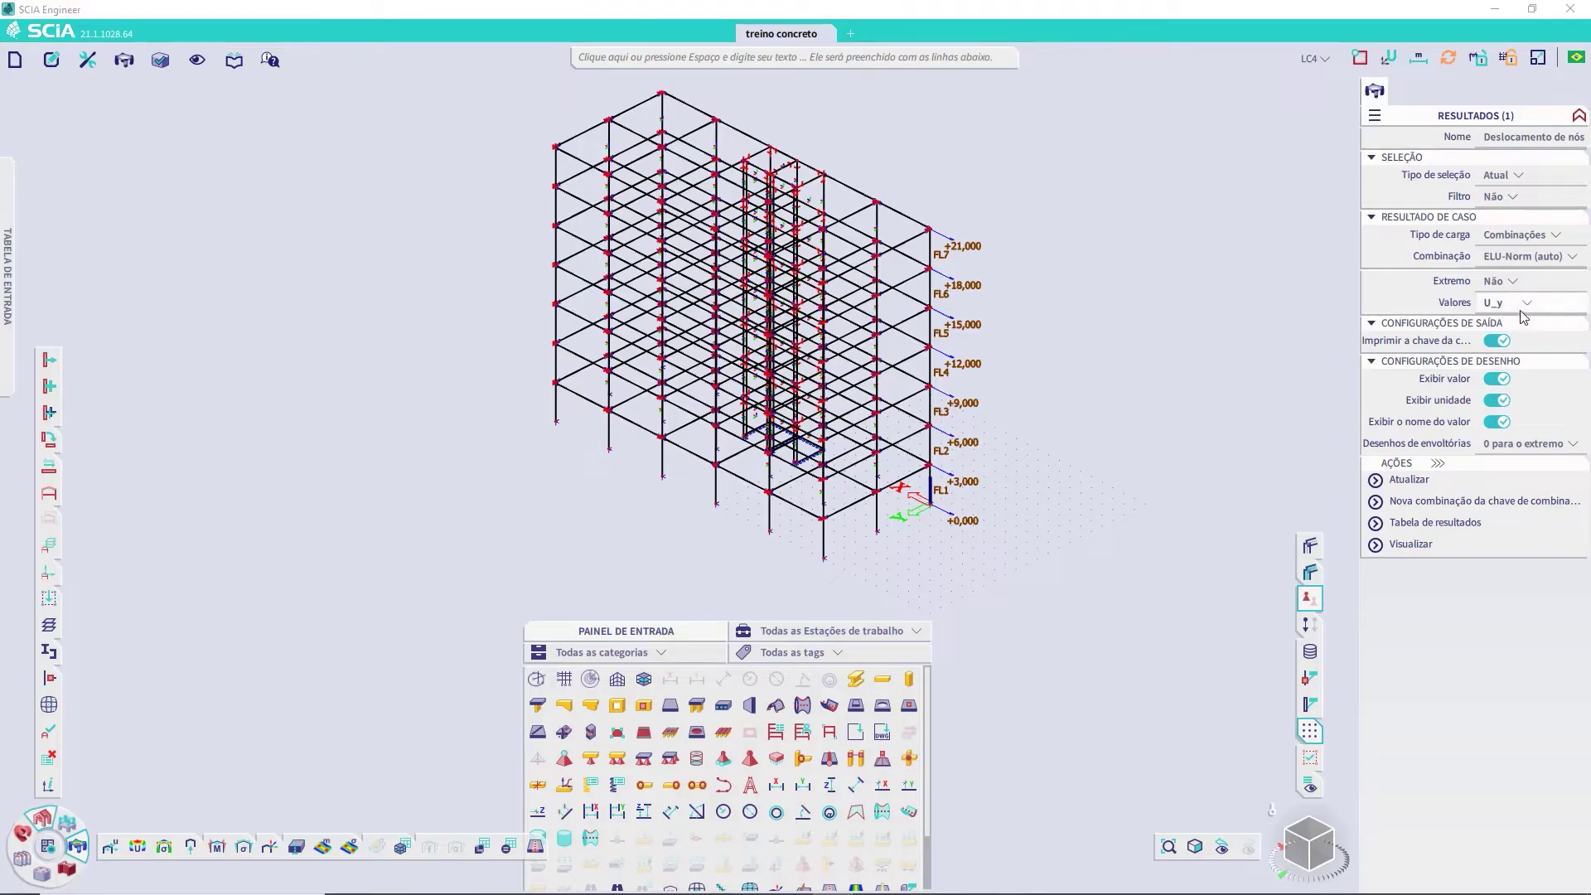
Keep Tipo de seleção on Atual, refresh the results, and dismiss the 'Seleção vazia' warning
{"action": "left_click", "coordinate": [1524, 177]}
{"action": "left_click", "coordinate": [1460, 184]}
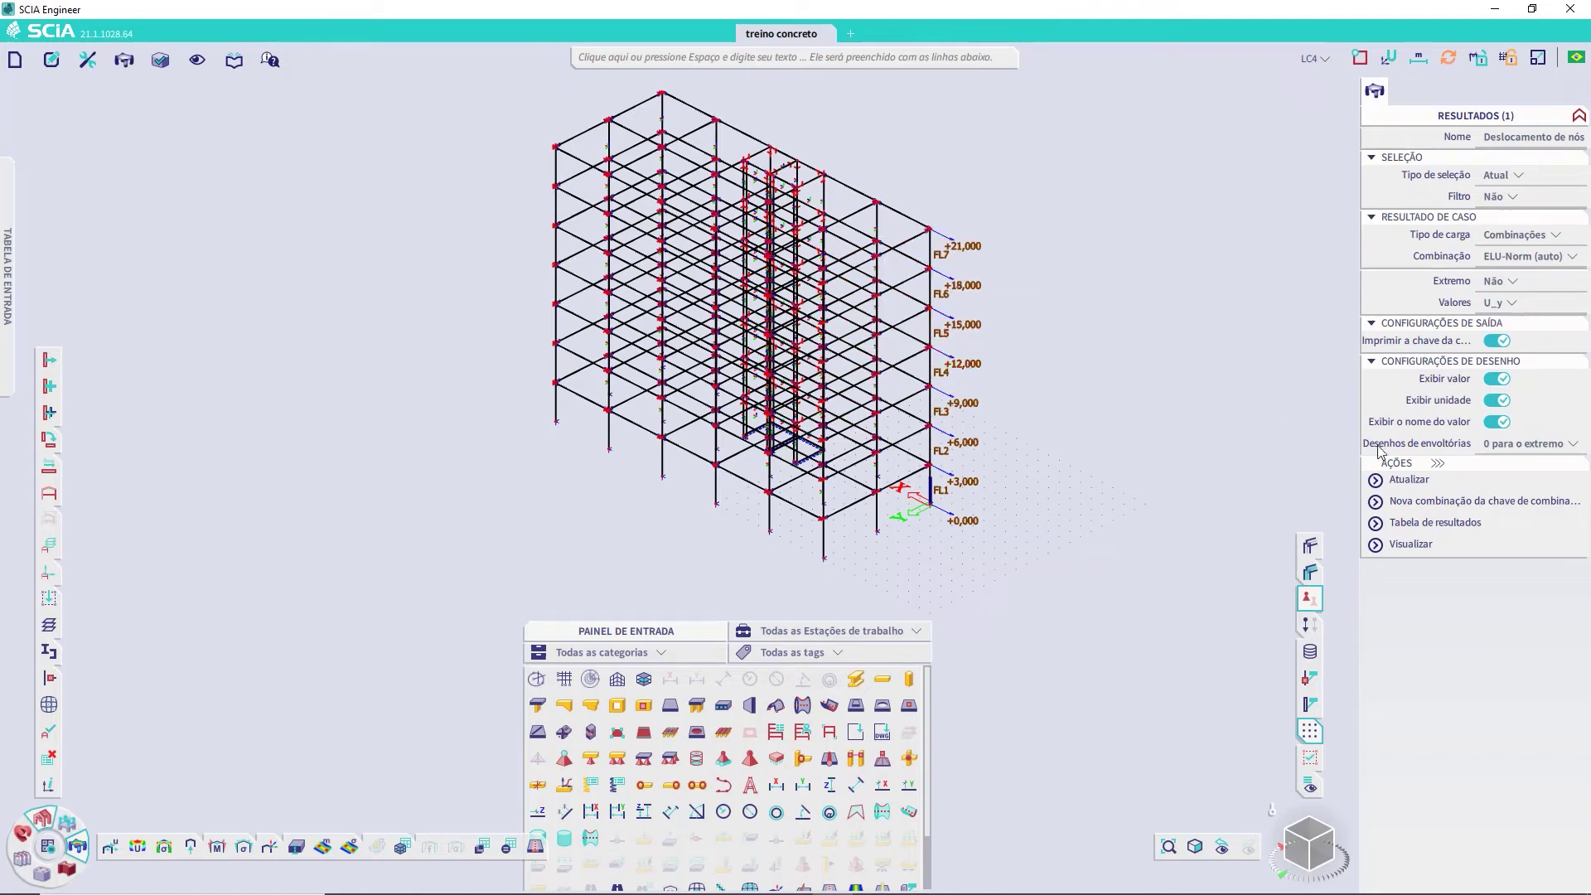
{"action": "left_click", "coordinate": [1427, 484]}
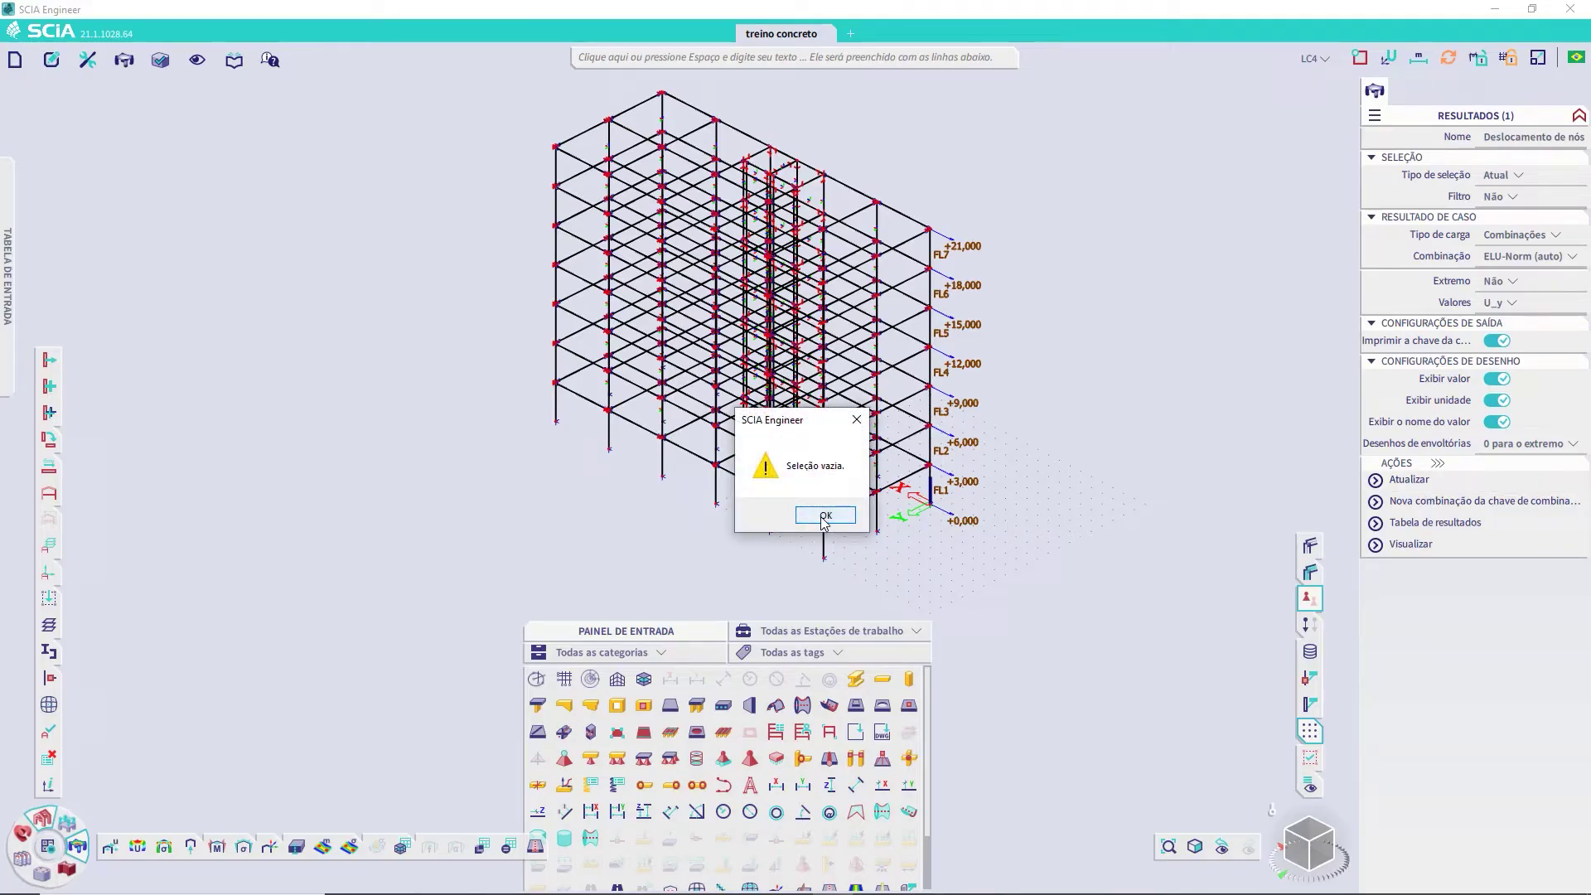
{"action": "left_click", "coordinate": [825, 517]}
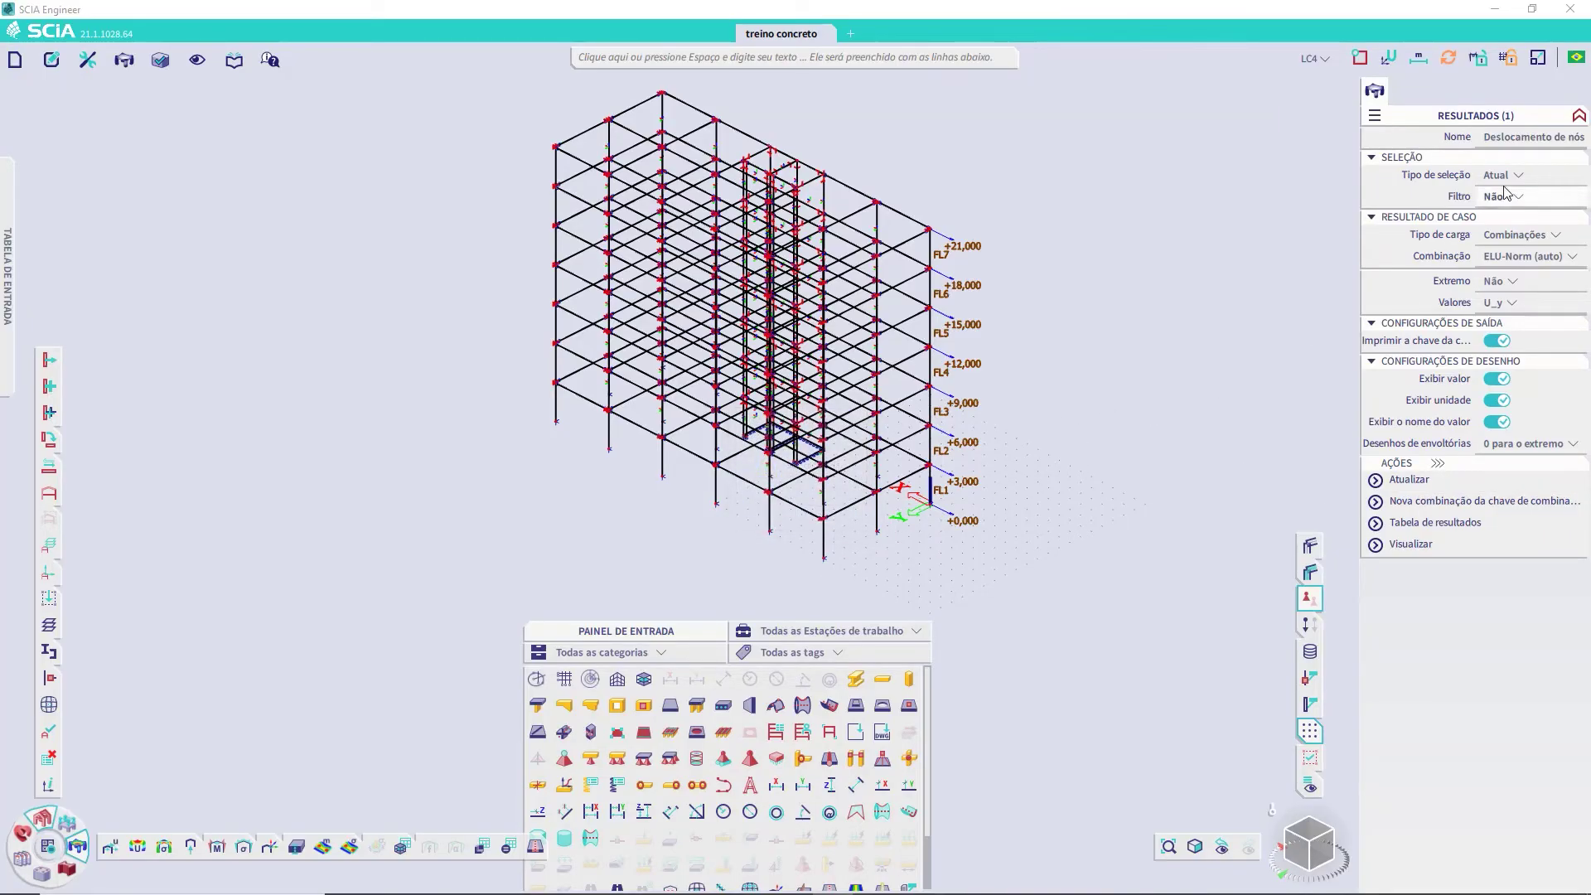
{"action": "scroll", "coordinate": [962, 432], "scroll_direction": "up", "scroll_amount": 5}
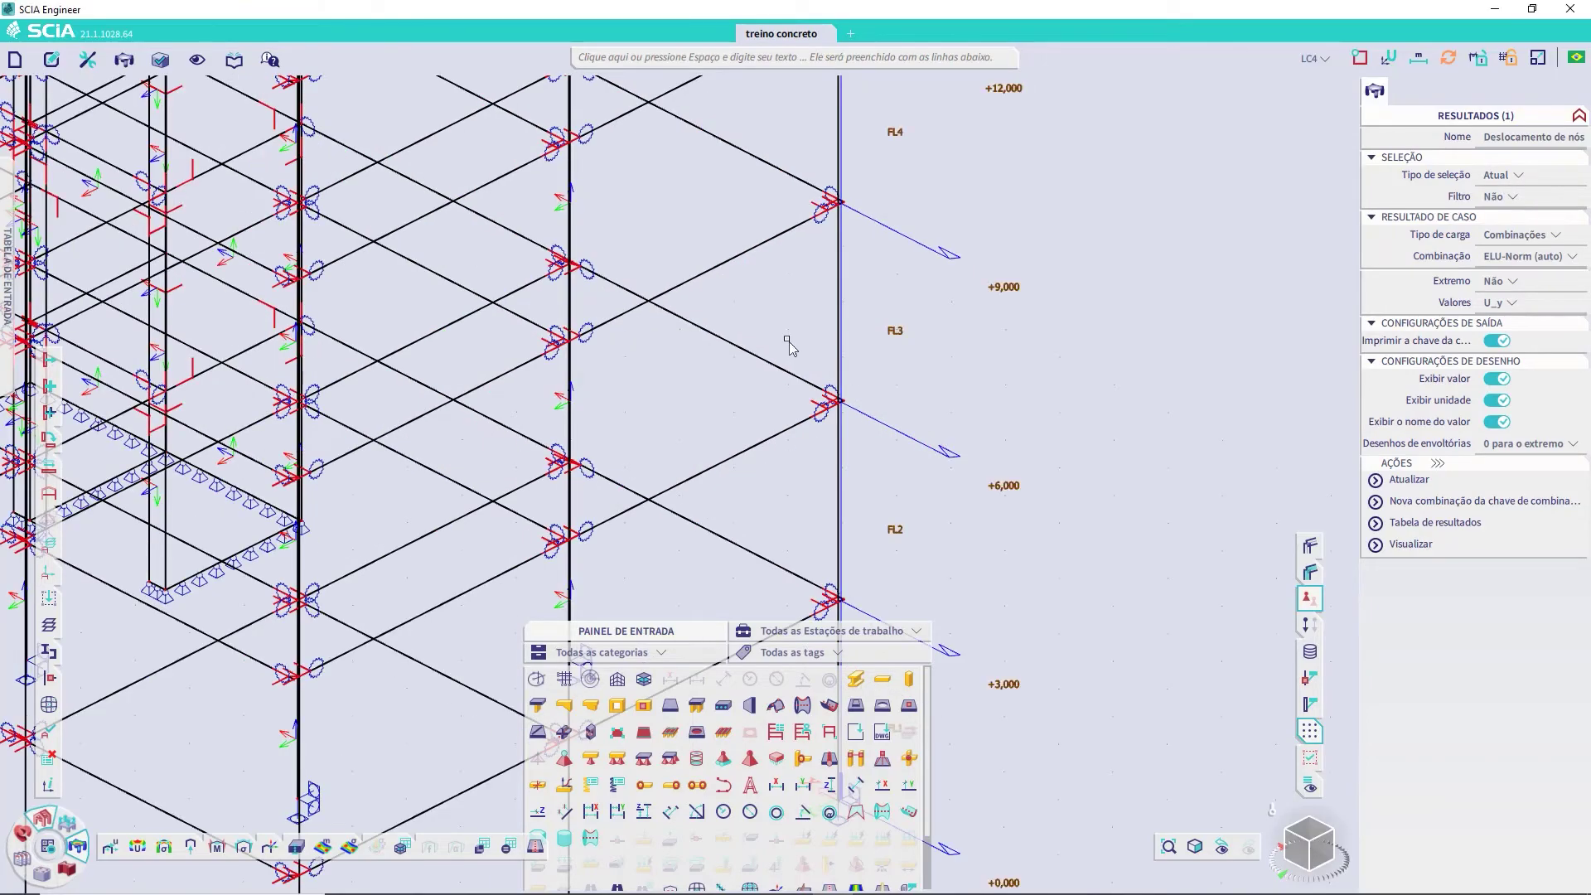
Select the node near FL3 with selection type Atual, showing U_y for N129, N145, N160, N224
{"action": "left_click_drag", "start_coordinate": [868, 462], "coordinate": [868, 463]}
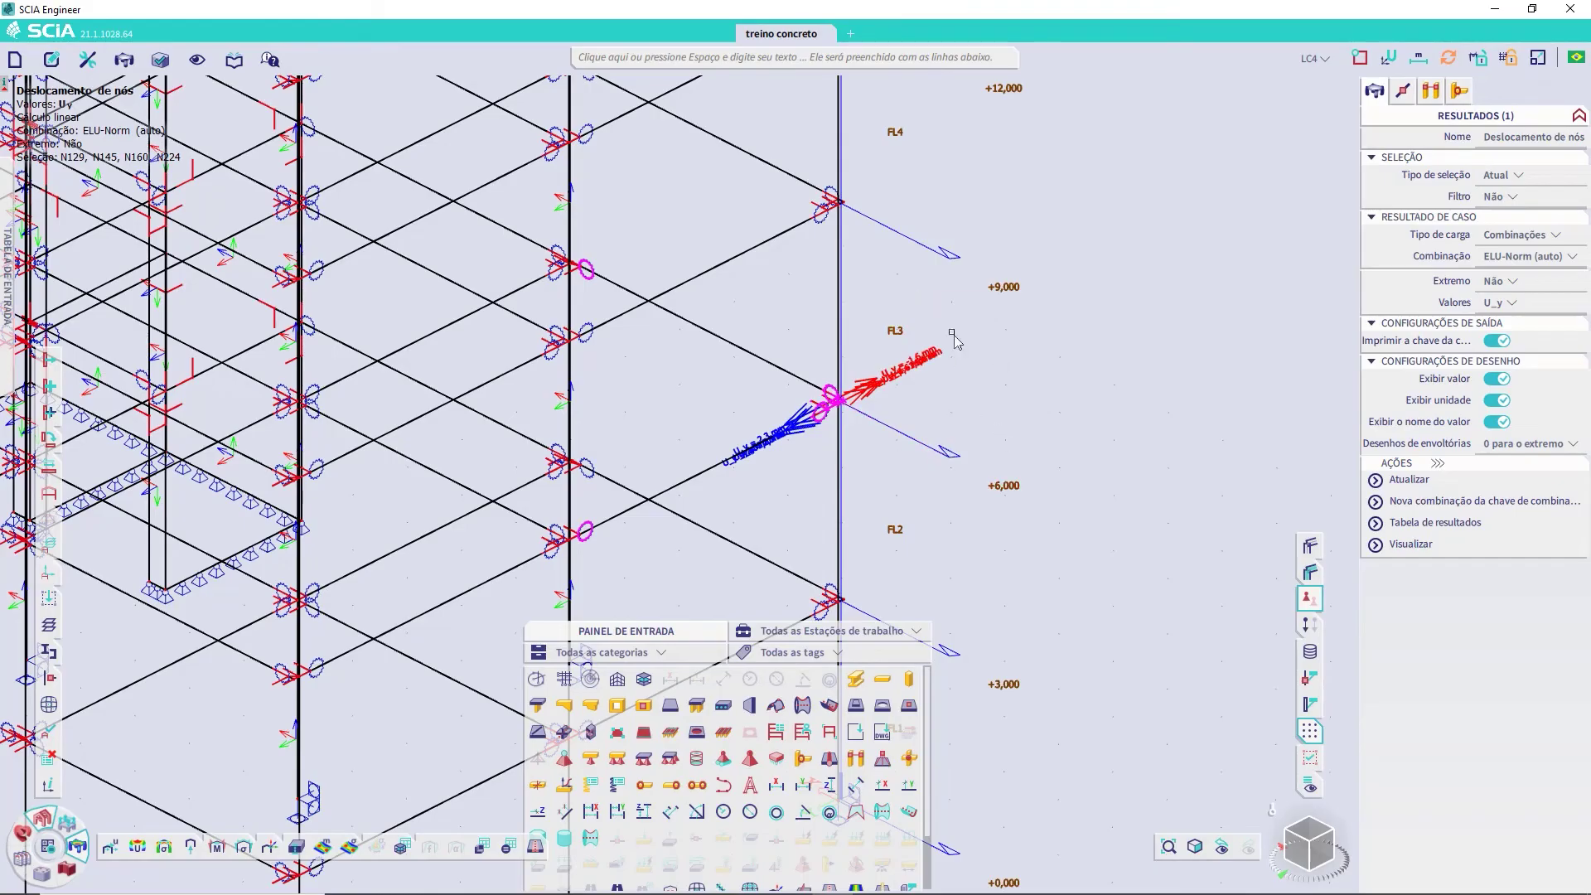
{"action": "left_click", "coordinate": [1502, 177]}
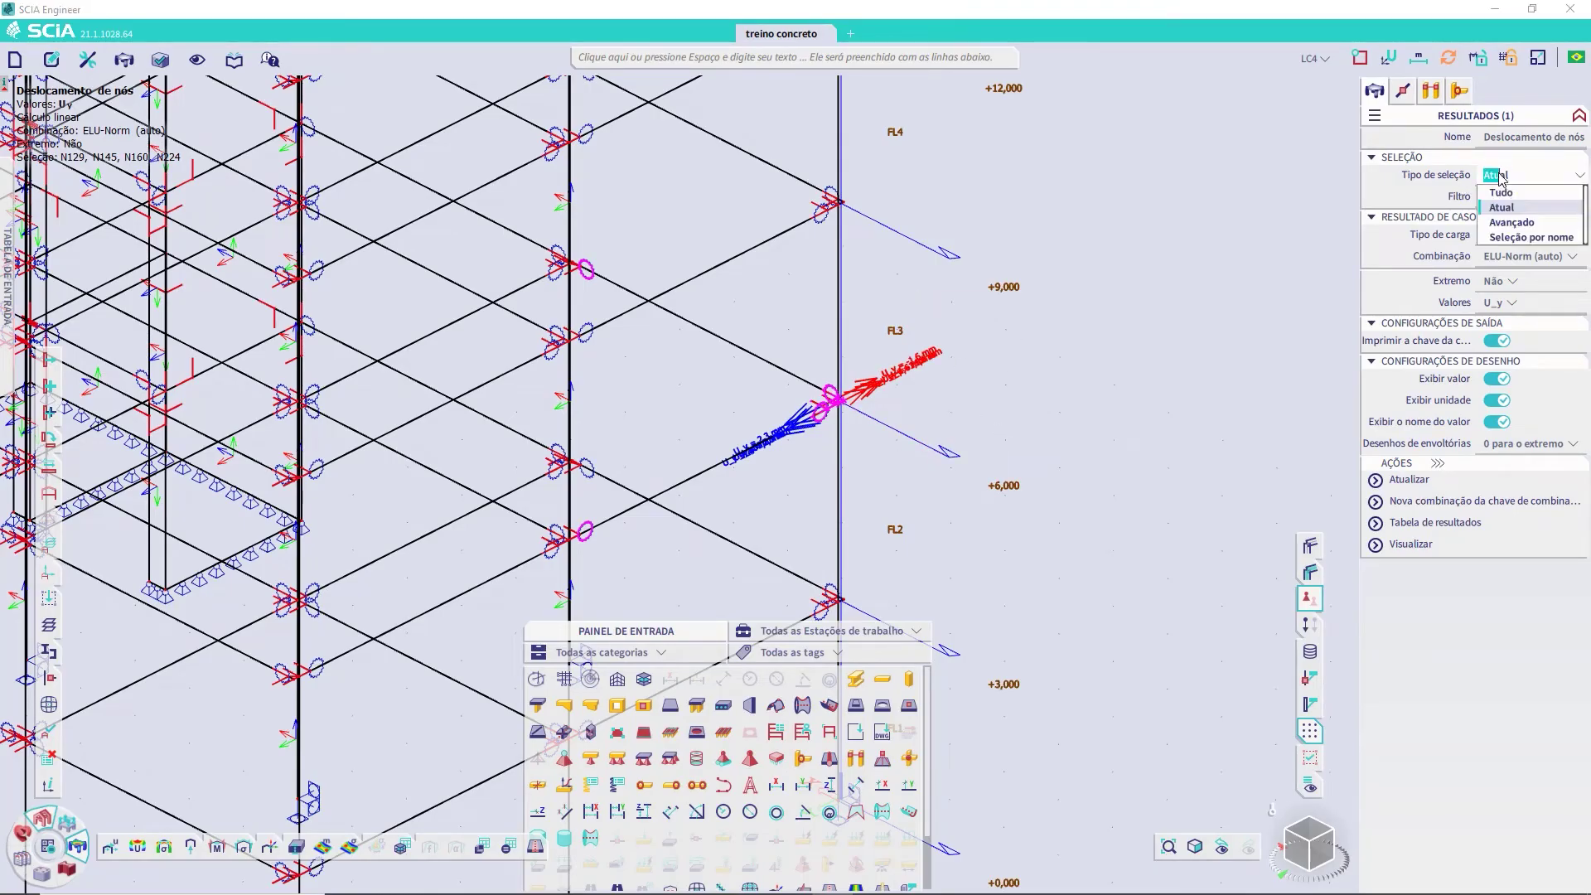
{"action": "left_click", "coordinate": [1171, 244]}
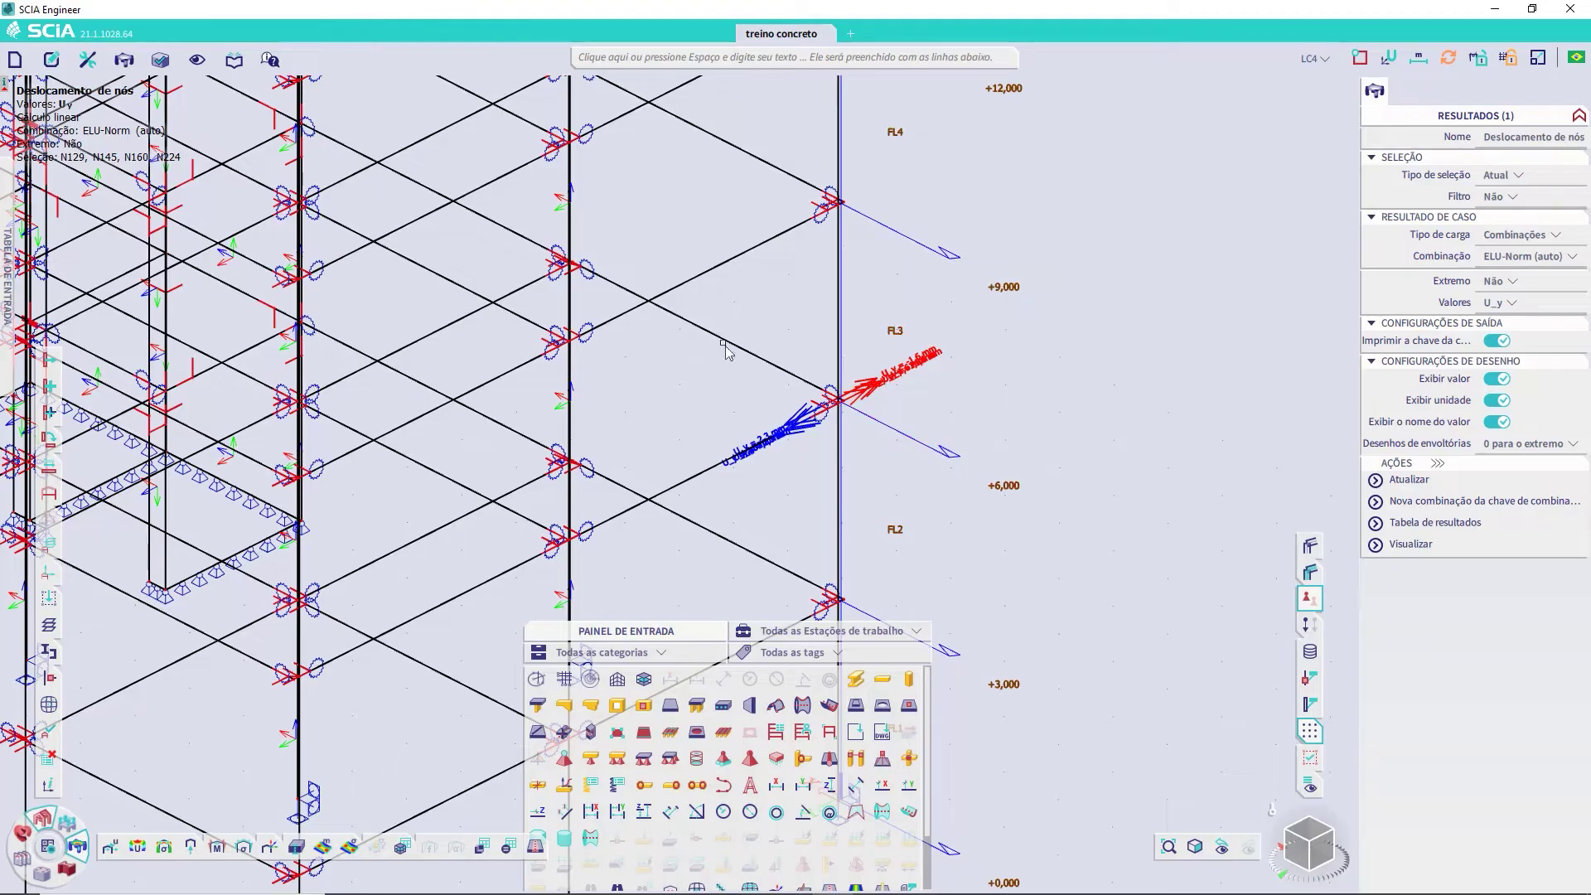
{"action": "scroll", "coordinate": [831, 400], "scroll_direction": "down", "scroll_amount": 5}
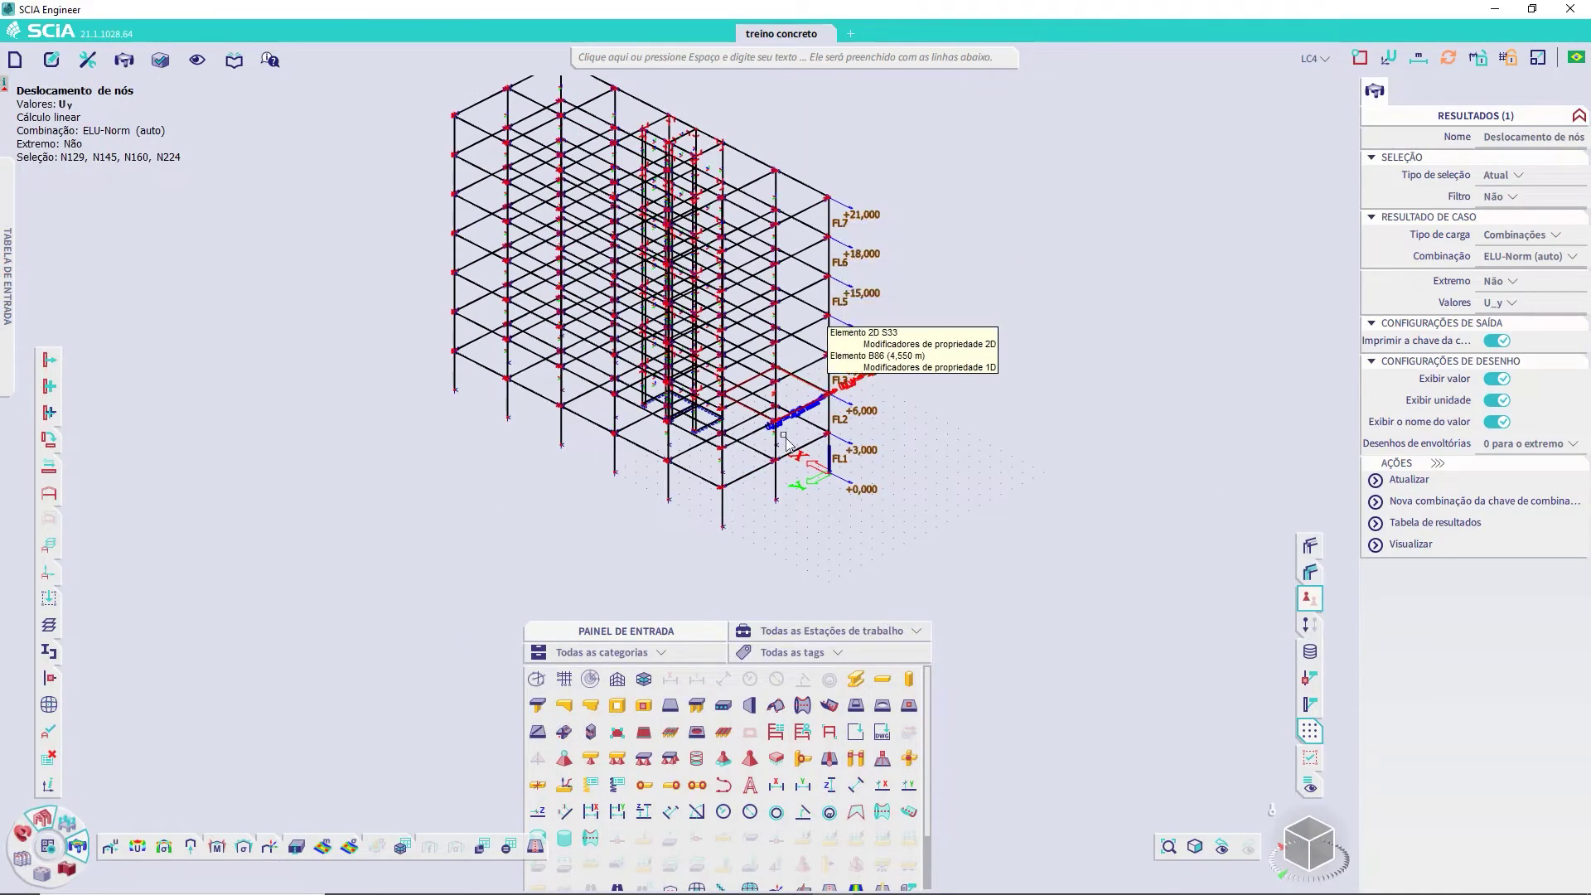
{"action": "middle_click_drag", "start_coordinate": [735, 406], "coordinate": [780, 479]}
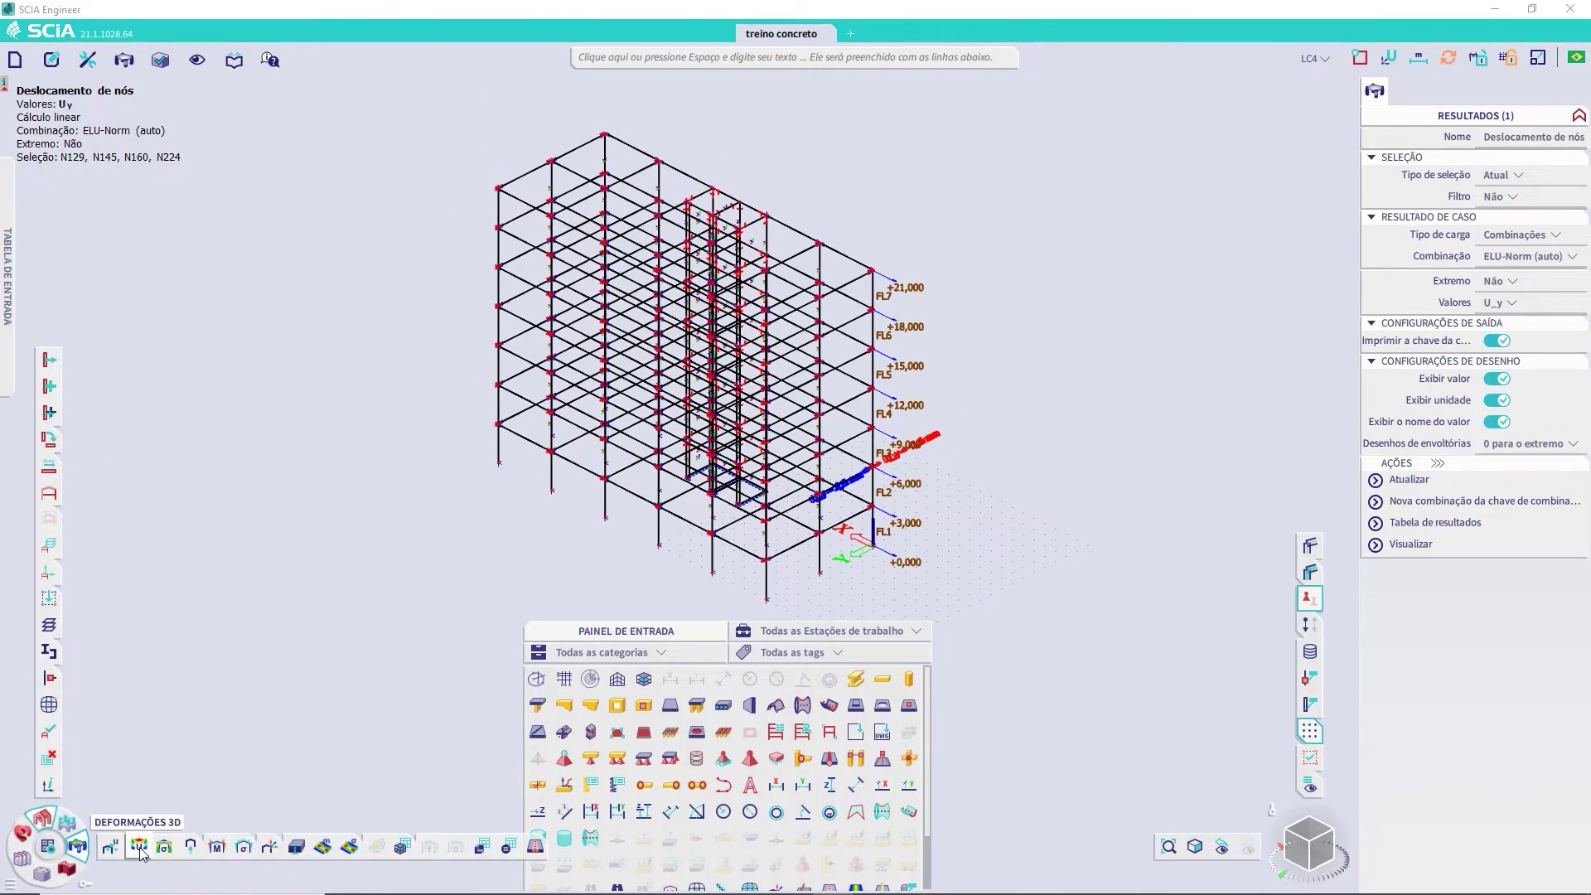
Switch to Deformações 3D results for the whole structure (Tudo) with load type on load cases
{"action": "left_click", "coordinate": [158, 818]}
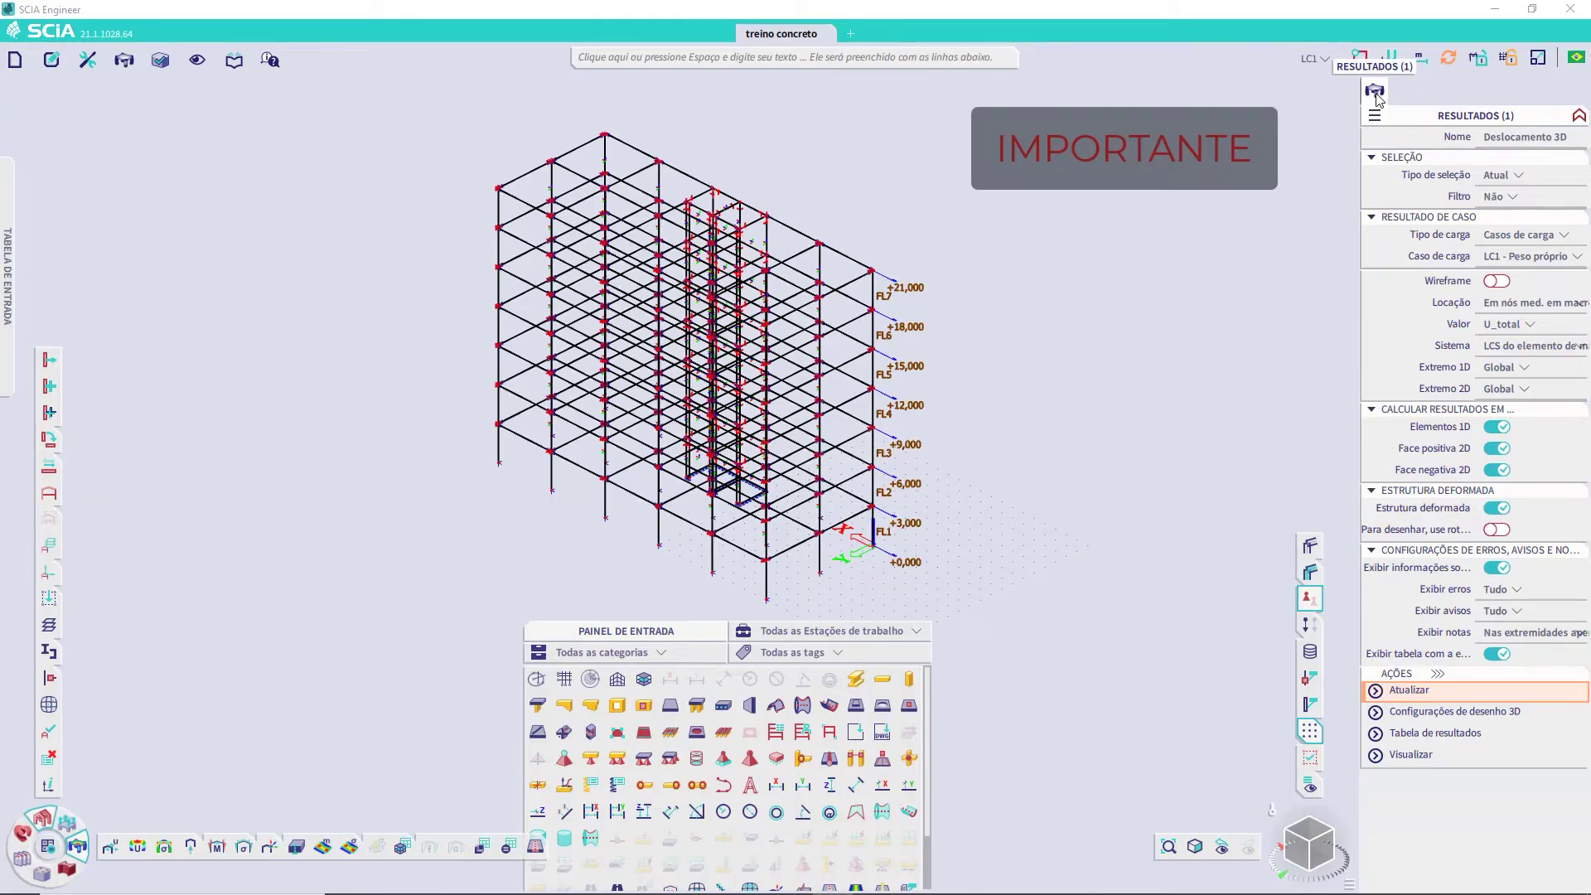
{"action": "left_click_drag", "start_coordinate": [1377, 97], "coordinate": [1402, 97]}
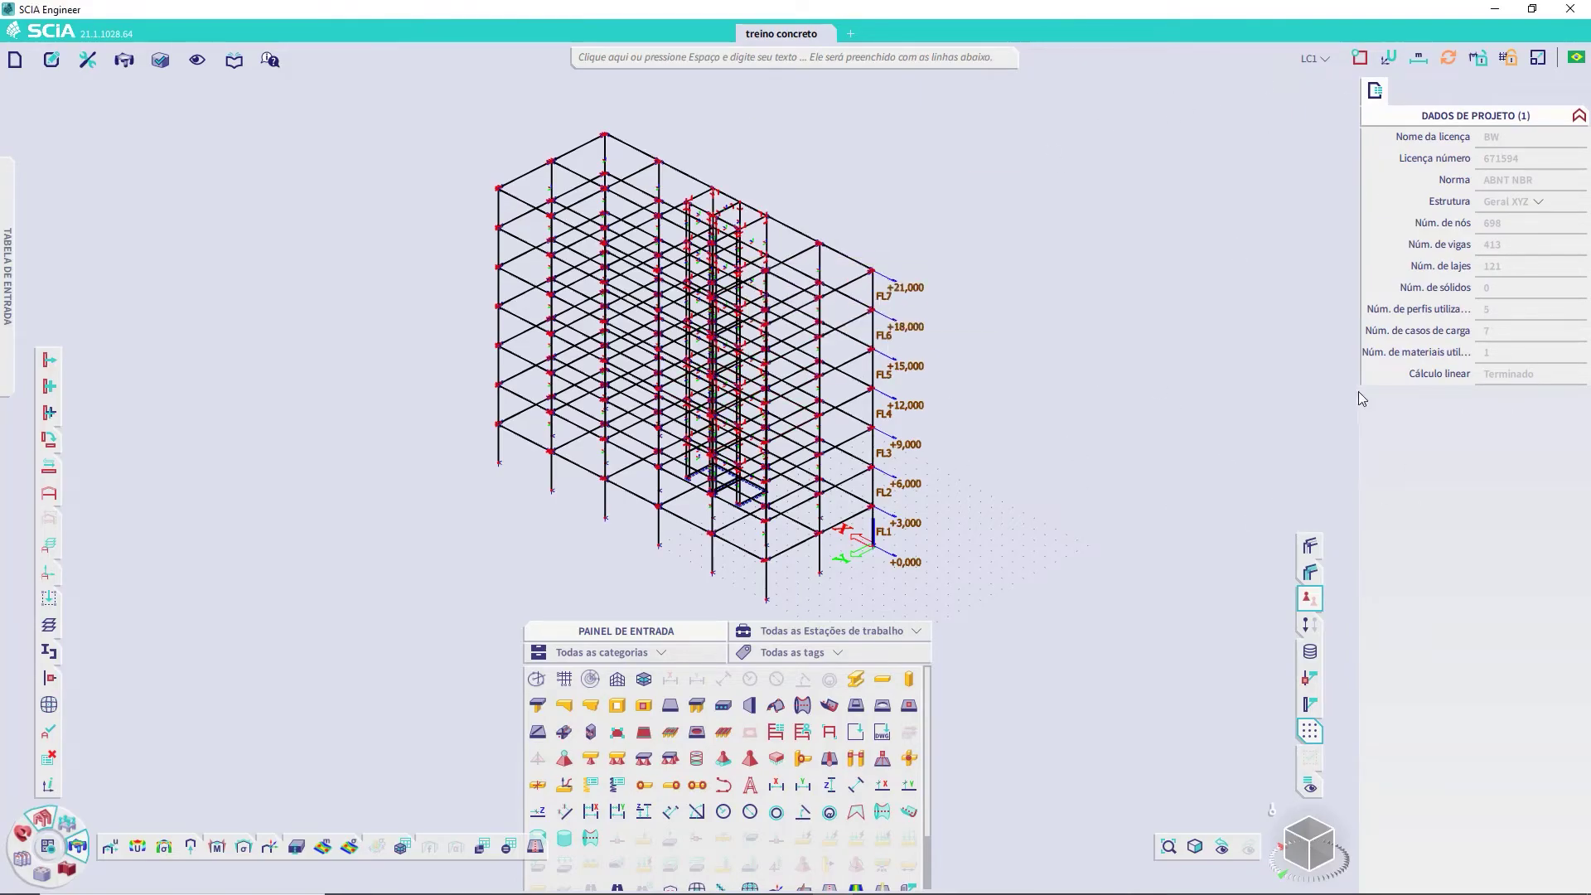
{"action": "left_click", "coordinate": [140, 846]}
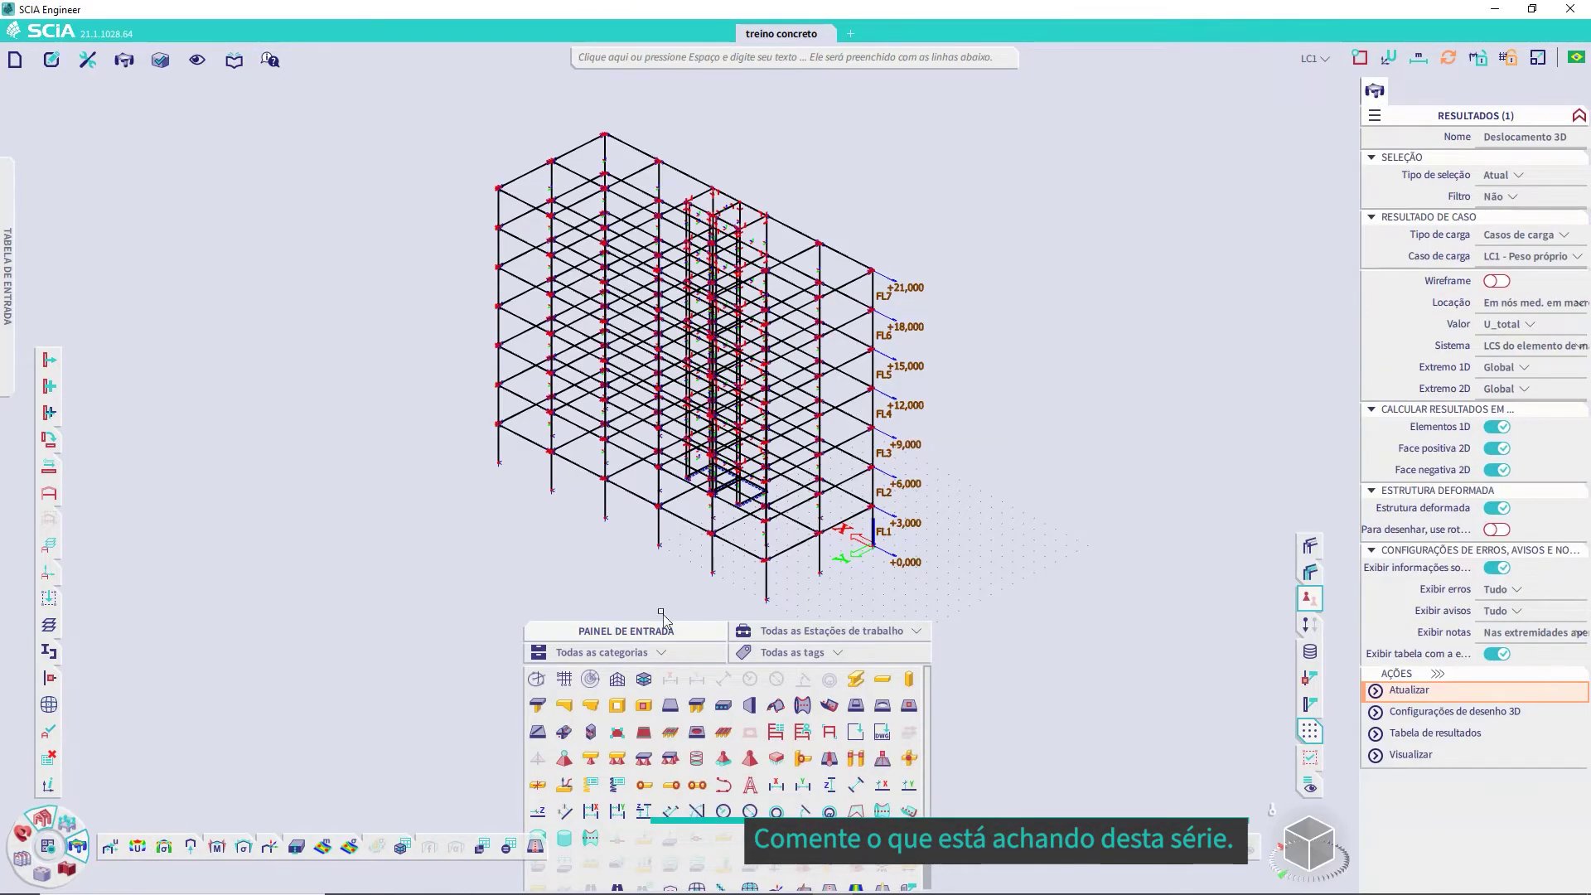
{"action": "left_click", "coordinate": [1546, 180]}
{"action": "left_click", "coordinate": [1518, 197]}
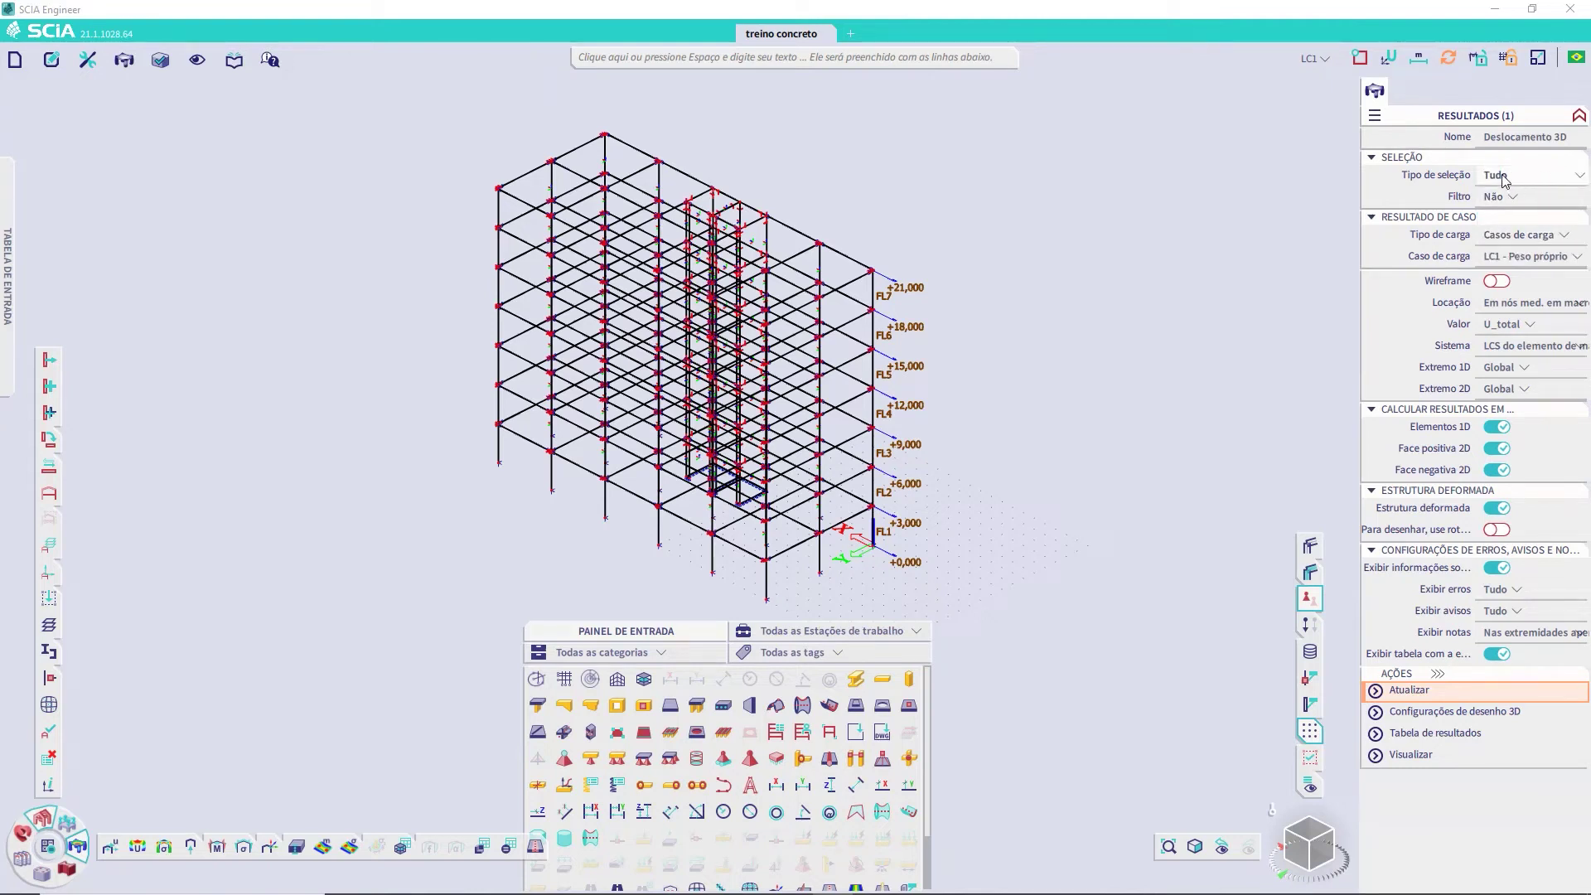
{"action": "left_click", "coordinate": [1542, 235]}
{"action": "left_click", "coordinate": [1537, 255]}
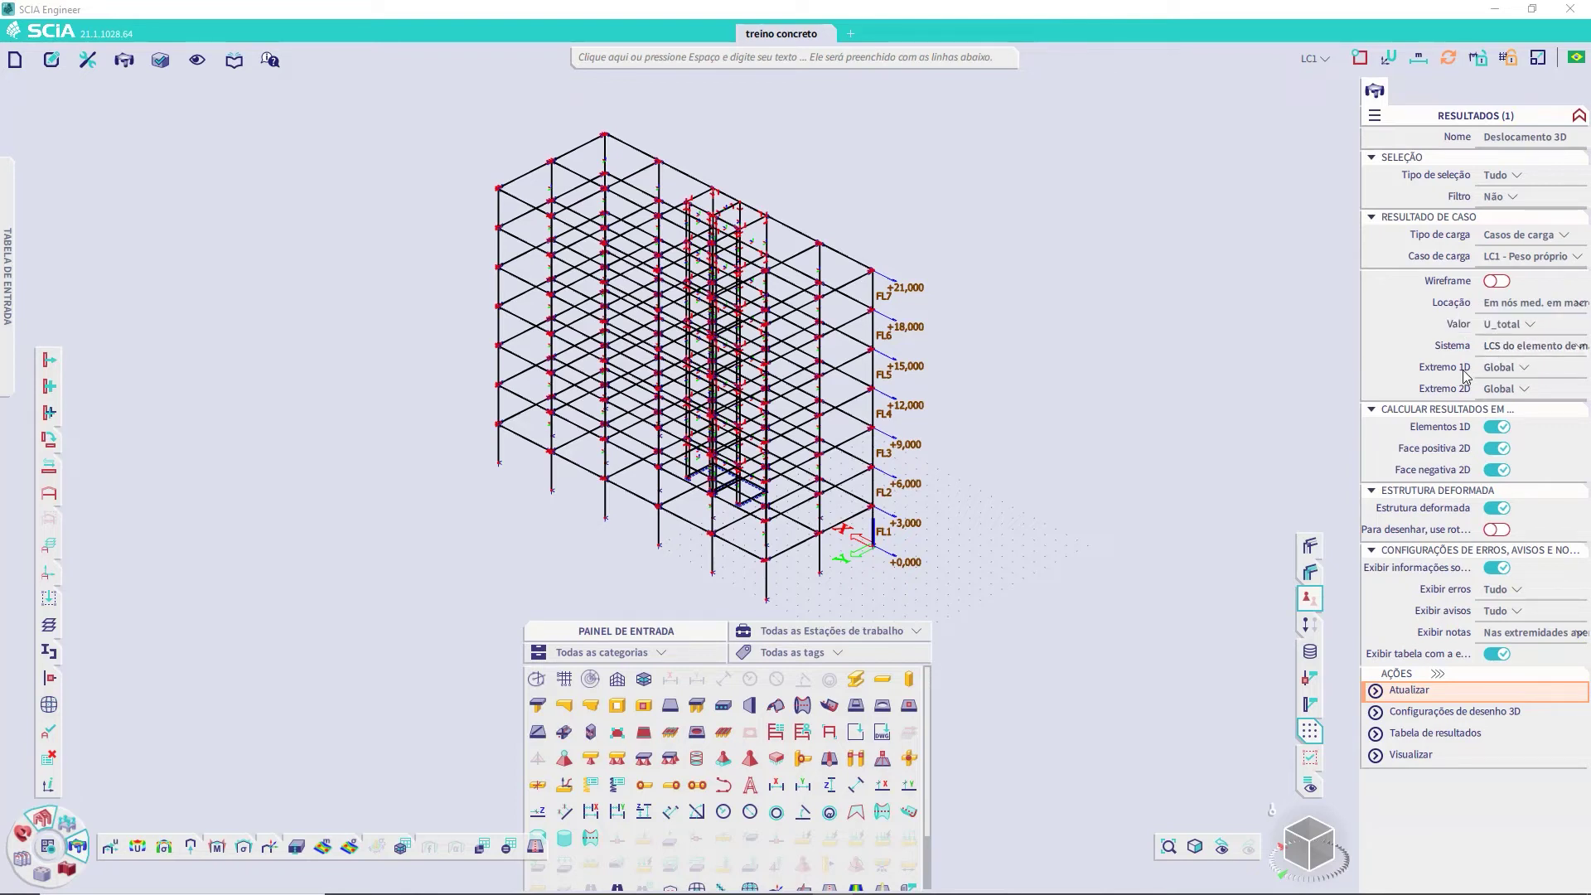
Keep Global 1D and 2D extremes and update to draw the LC1 displacement contours
{"action": "left_click", "coordinate": [1514, 370]}
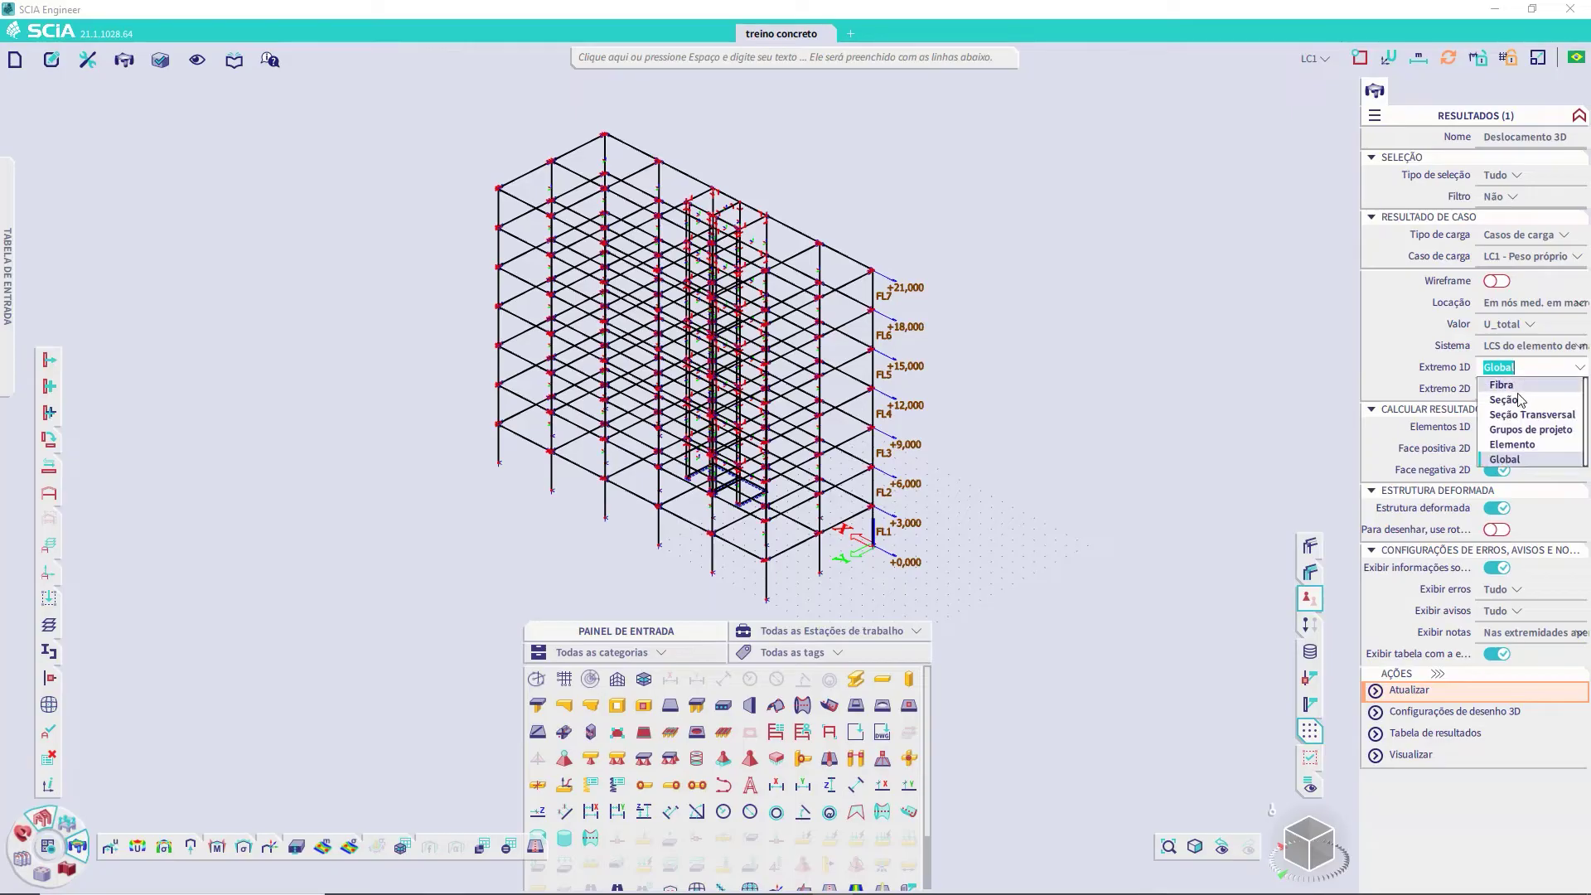
{"action": "left_click", "coordinate": [1429, 389]}
{"action": "left_click", "coordinate": [1546, 389]}
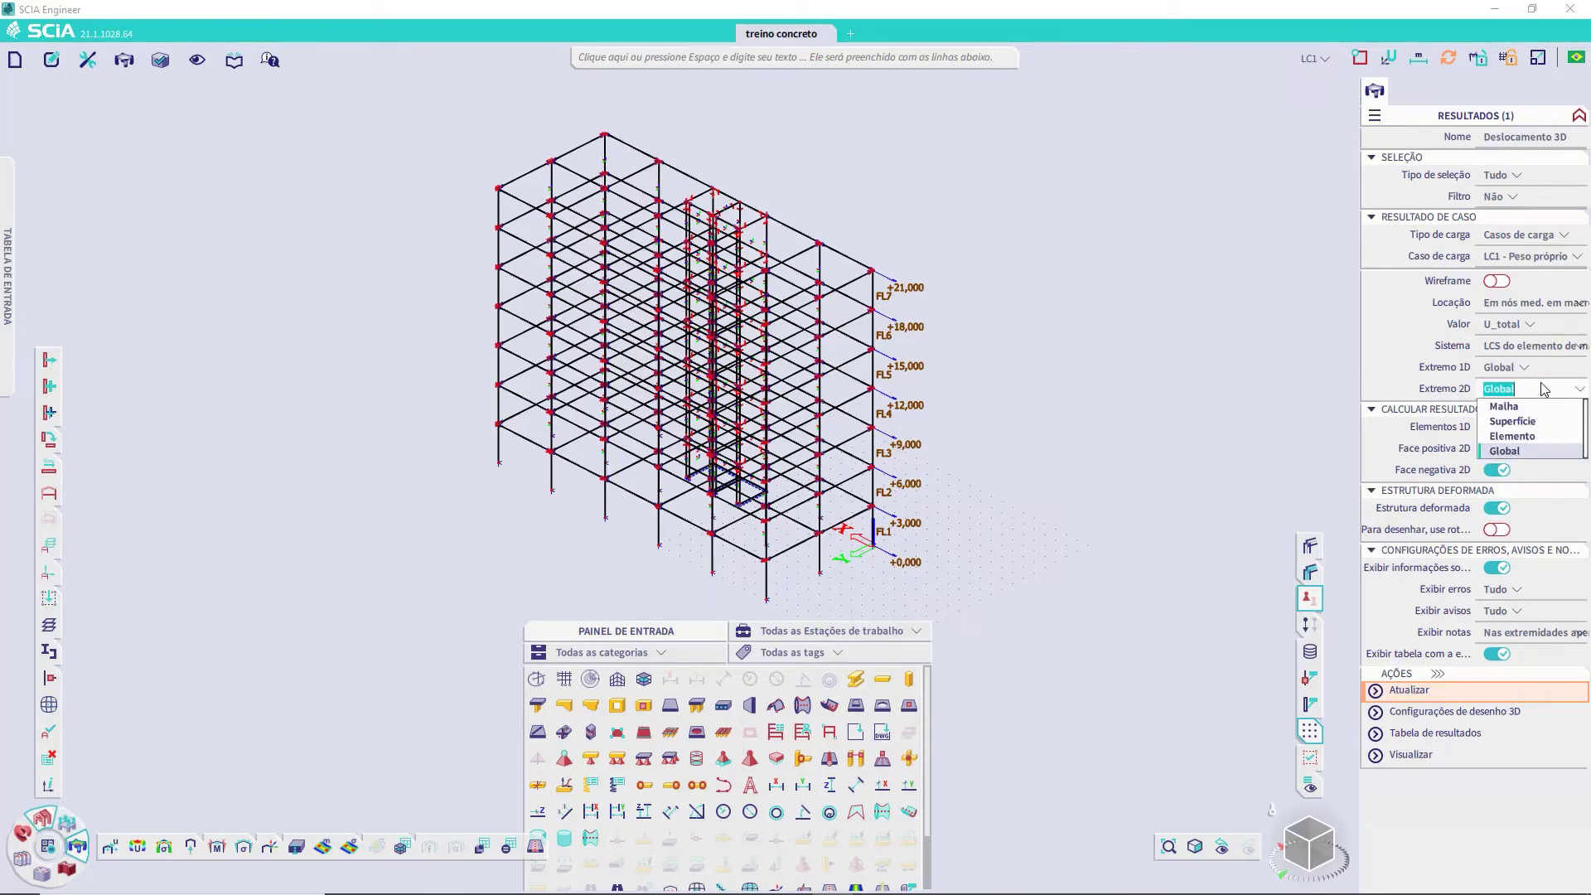
{"action": "left_click", "coordinate": [1504, 451]}
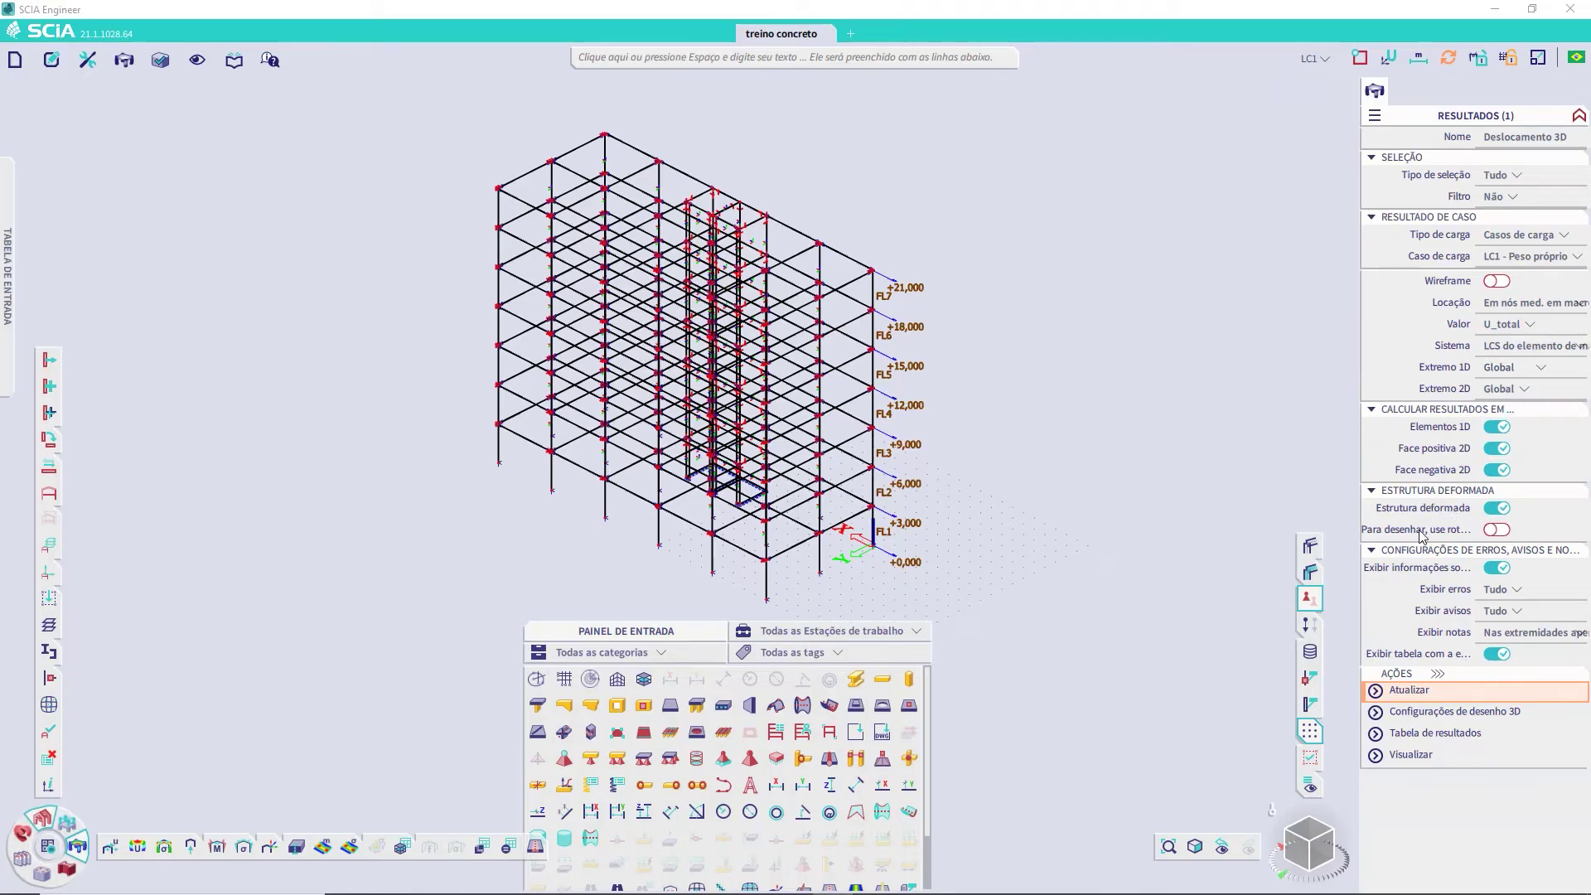
{"action": "left_click", "coordinate": [1421, 691]}
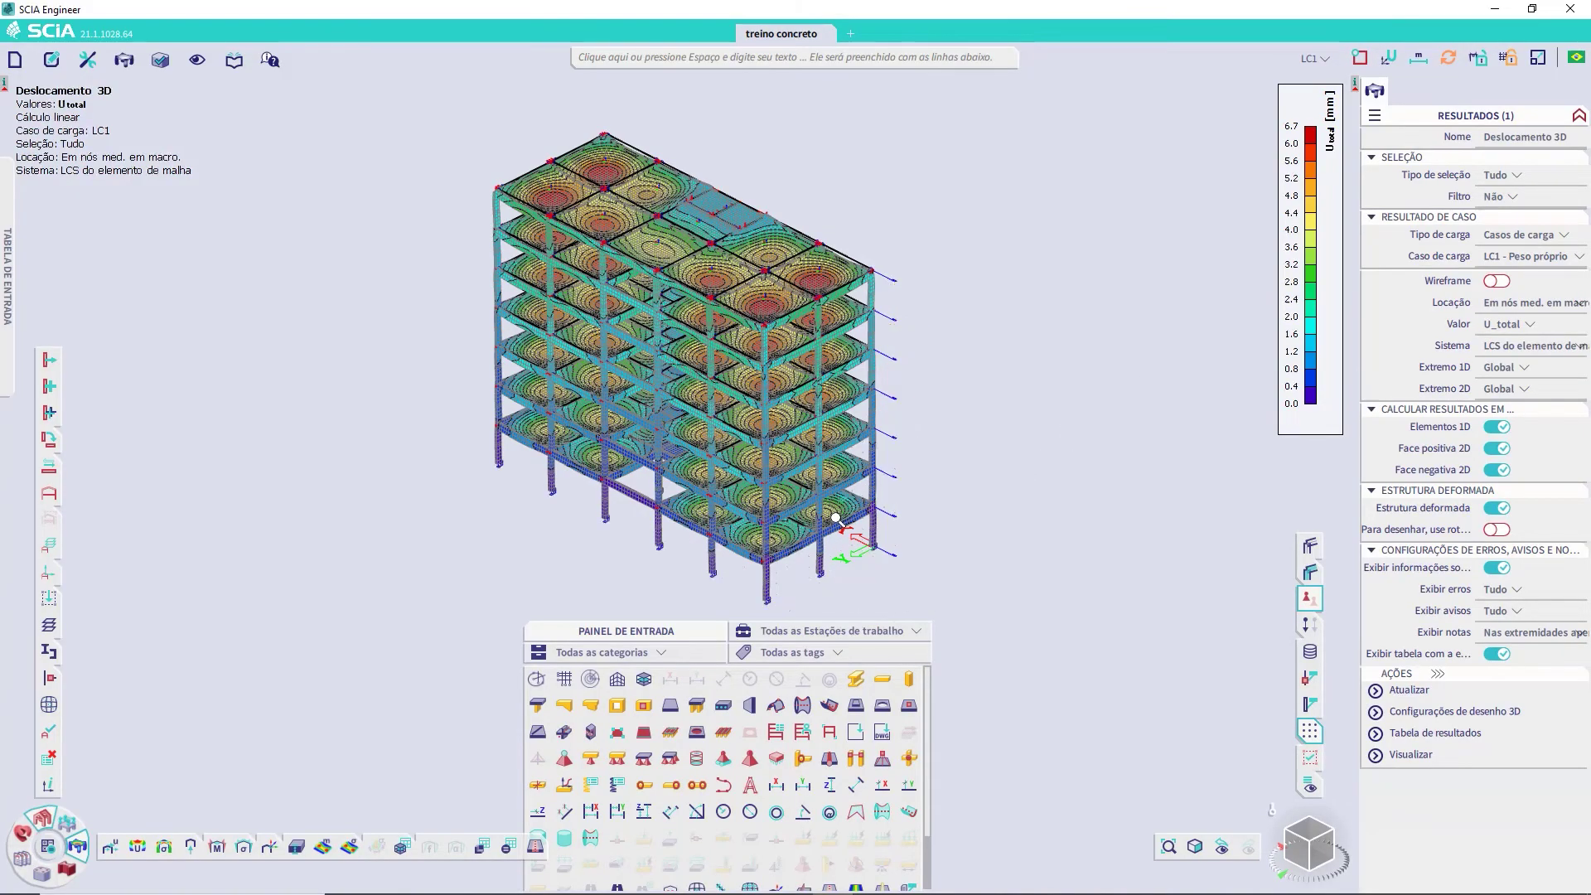
Frame the lower floors, try result scales 4,6 and 5,3, then reduce the exaggeration
{"action": "scroll", "coordinate": [836, 524], "scroll_direction": "up", "scroll_amount": 5}
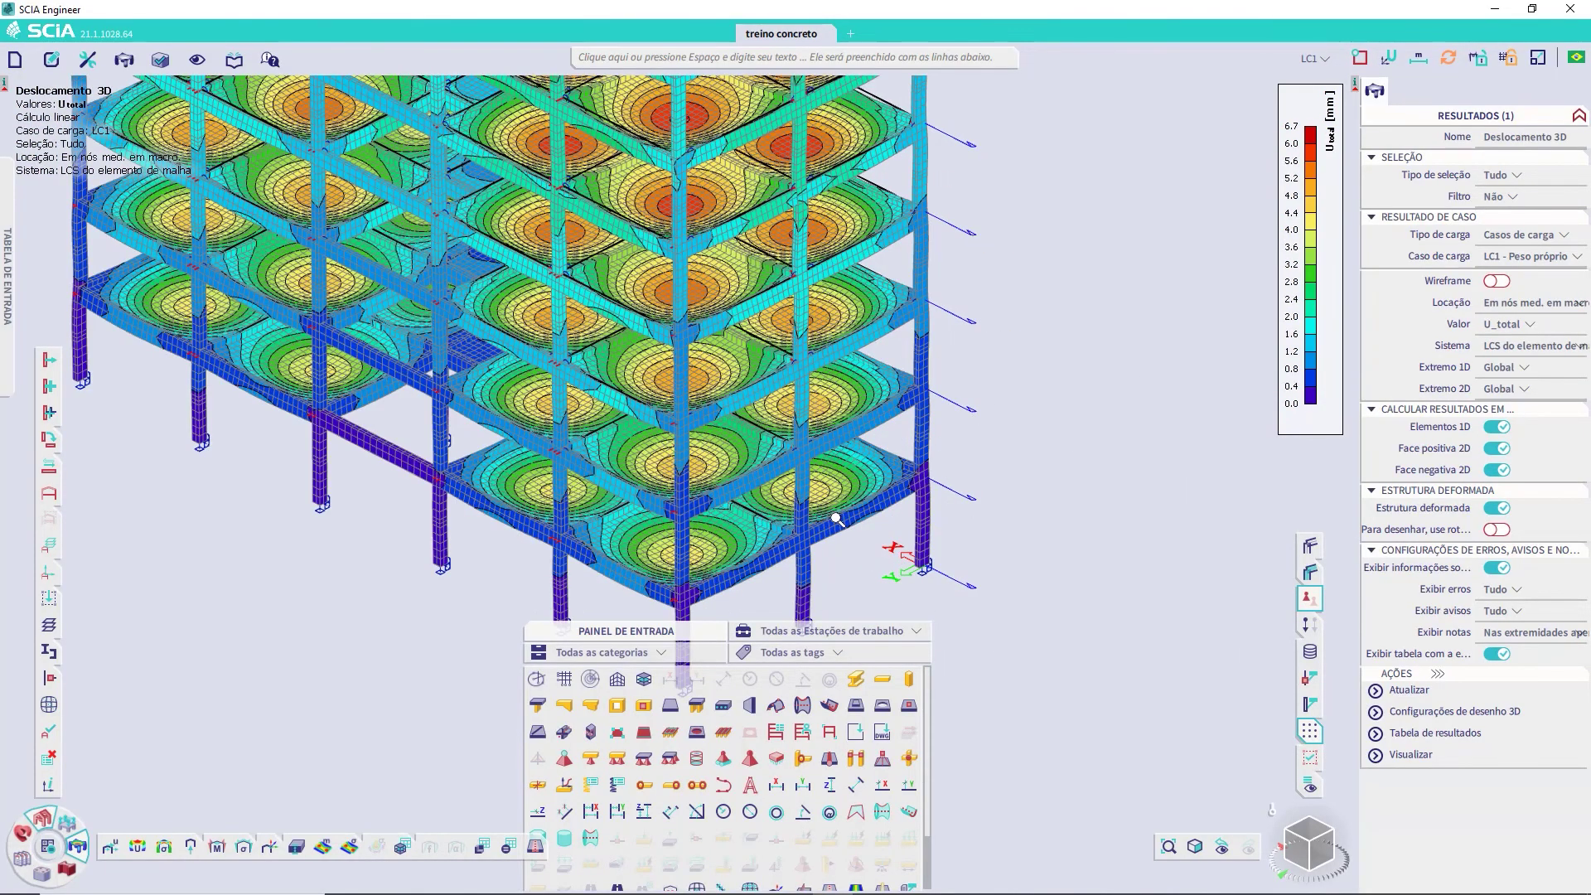
{"action": "middle_click_drag", "start_coordinate": [978, 508], "coordinate": [1091, 405]}
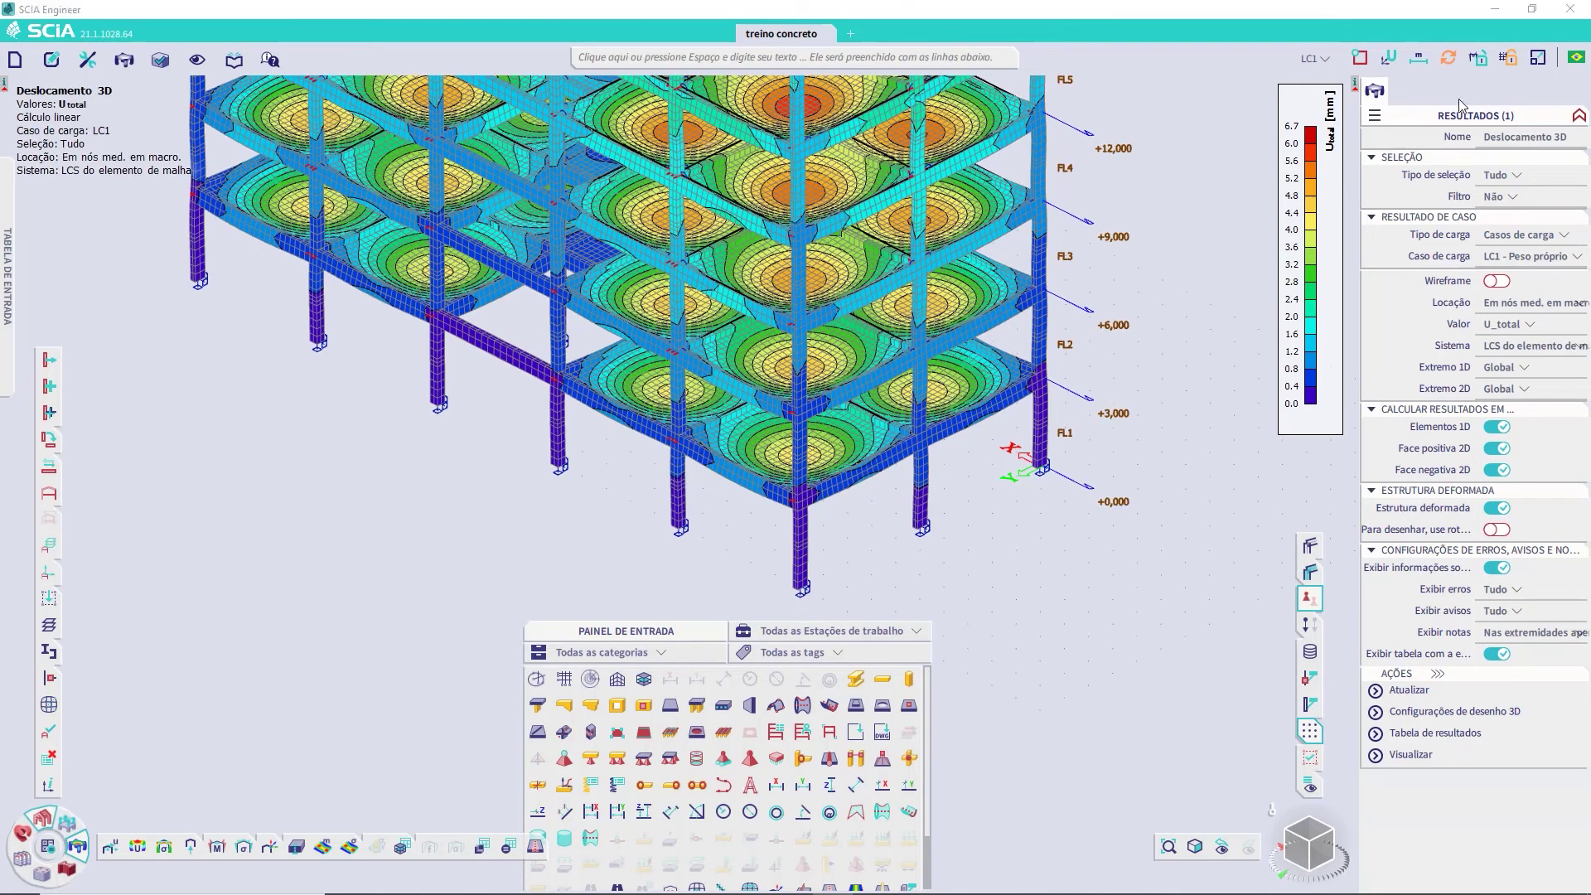
{"action": "left_click", "coordinate": [1540, 60]}
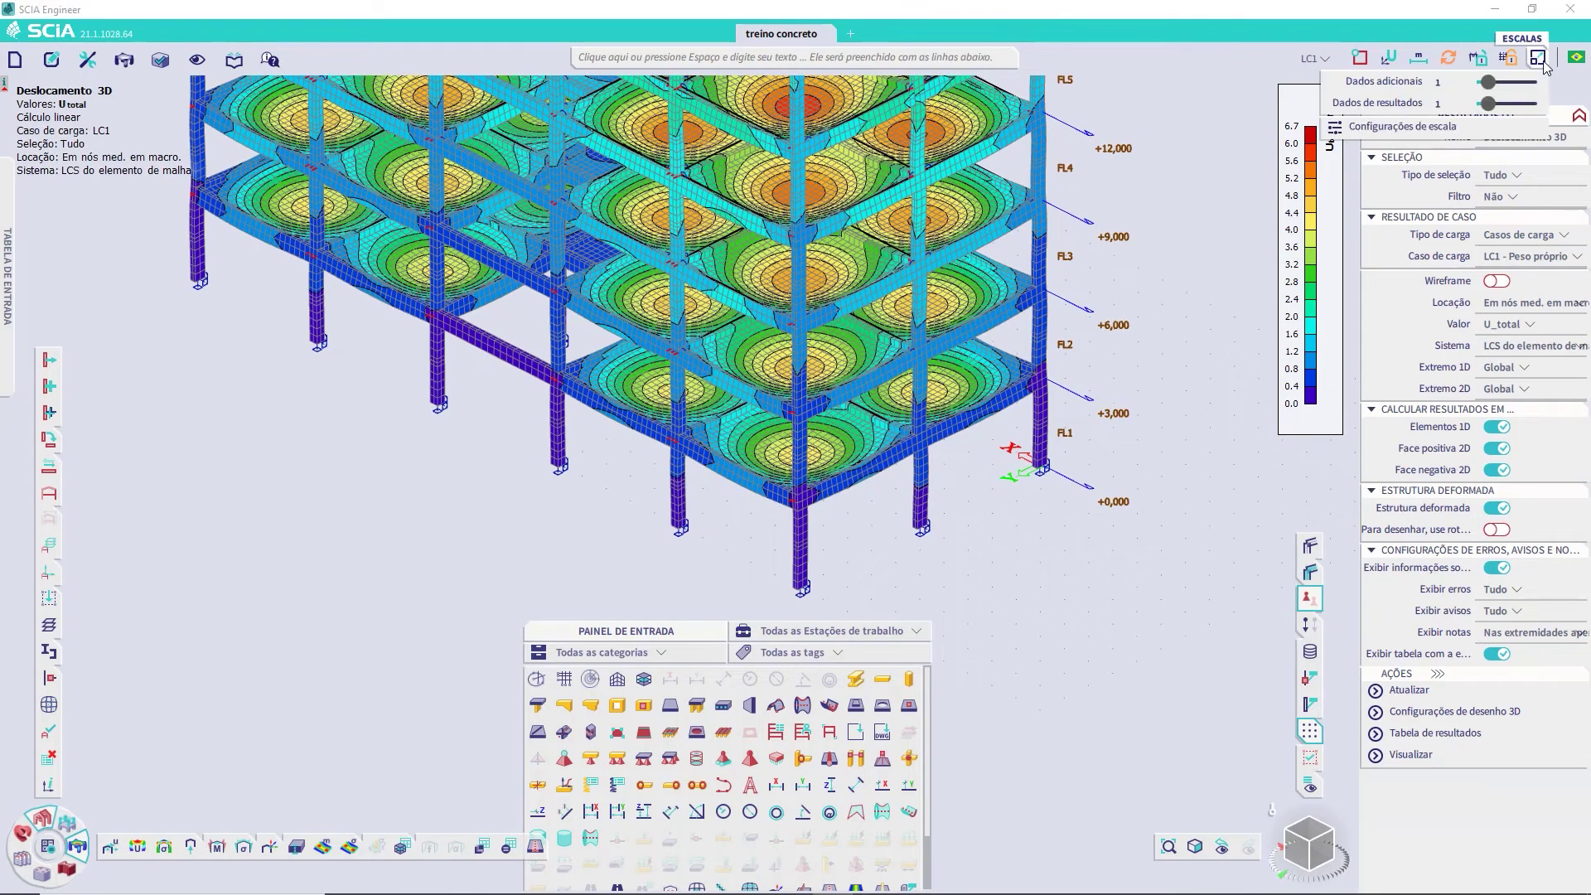
{"action": "left_click", "coordinate": [1507, 105]}
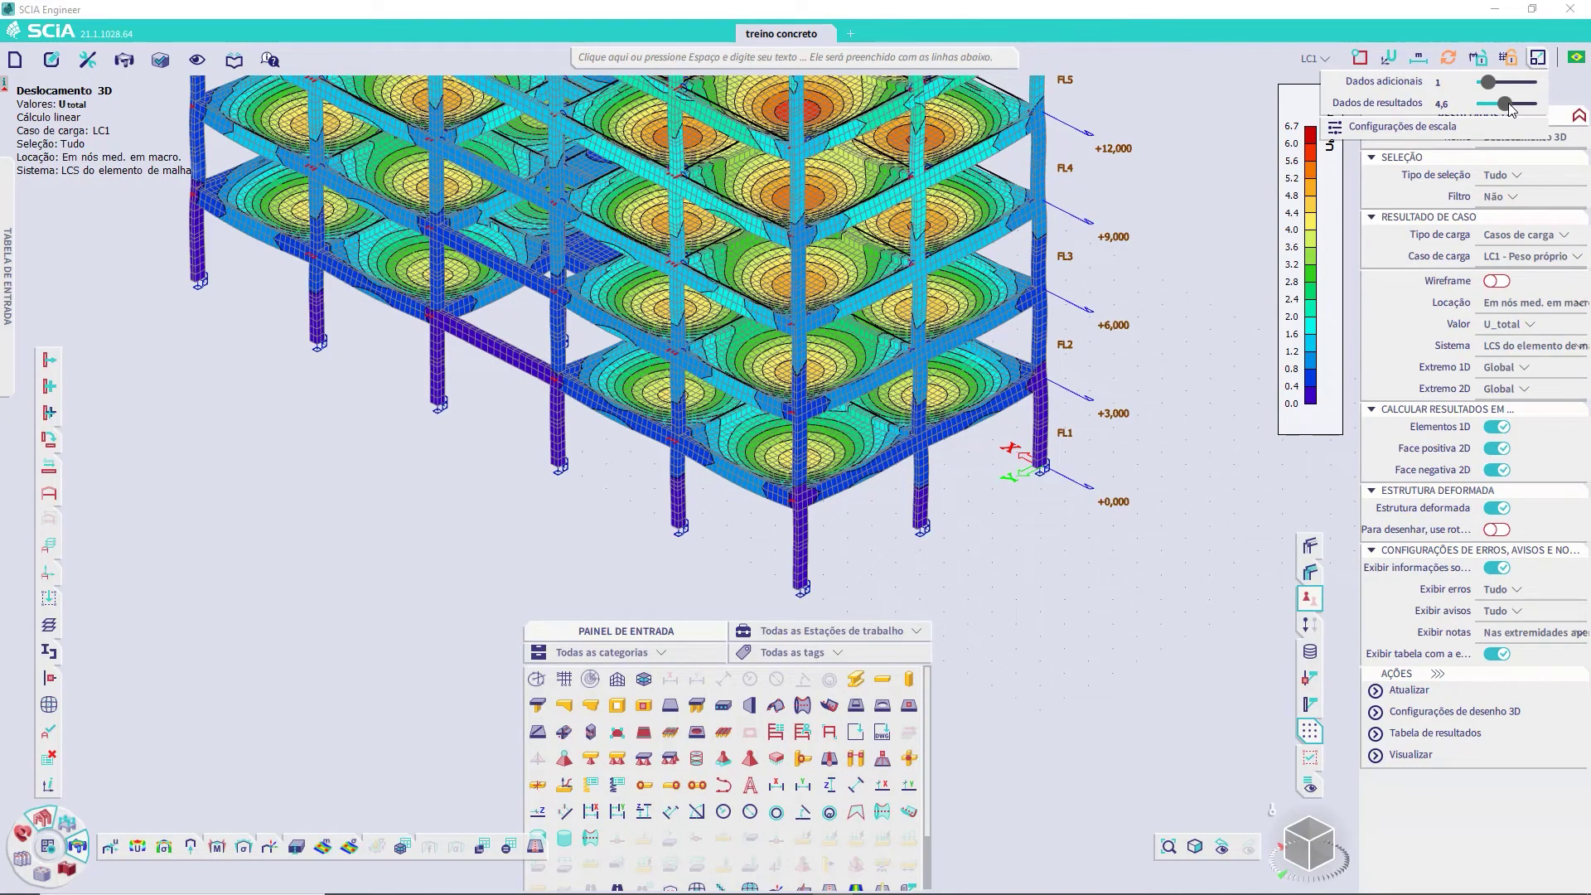
{"action": "left_click", "coordinate": [1511, 105]}
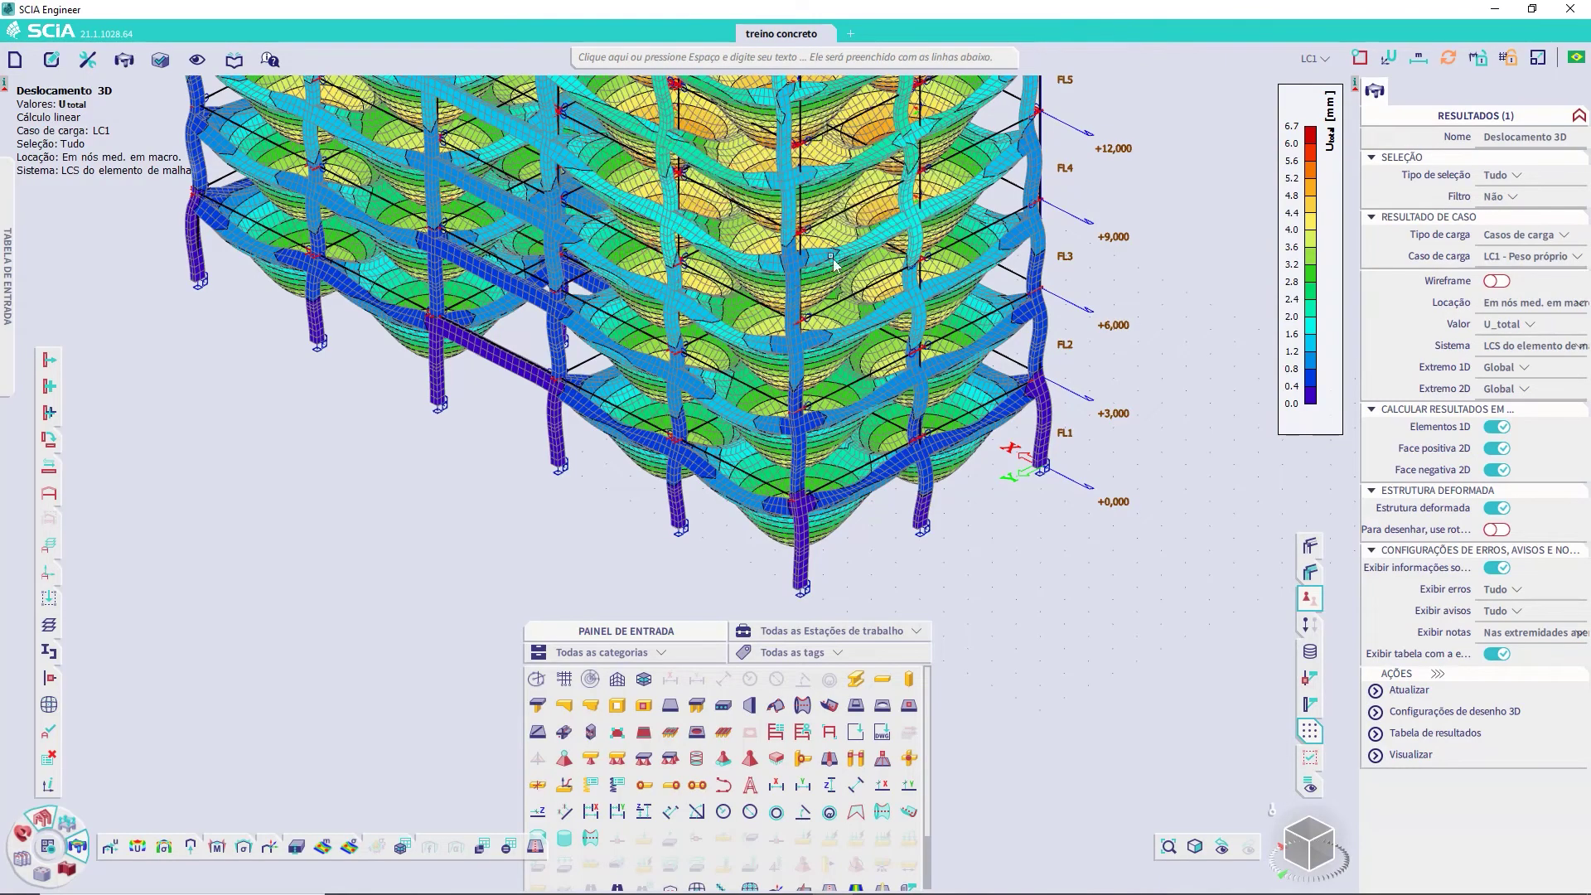
{"action": "left_click", "coordinate": [1538, 57]}
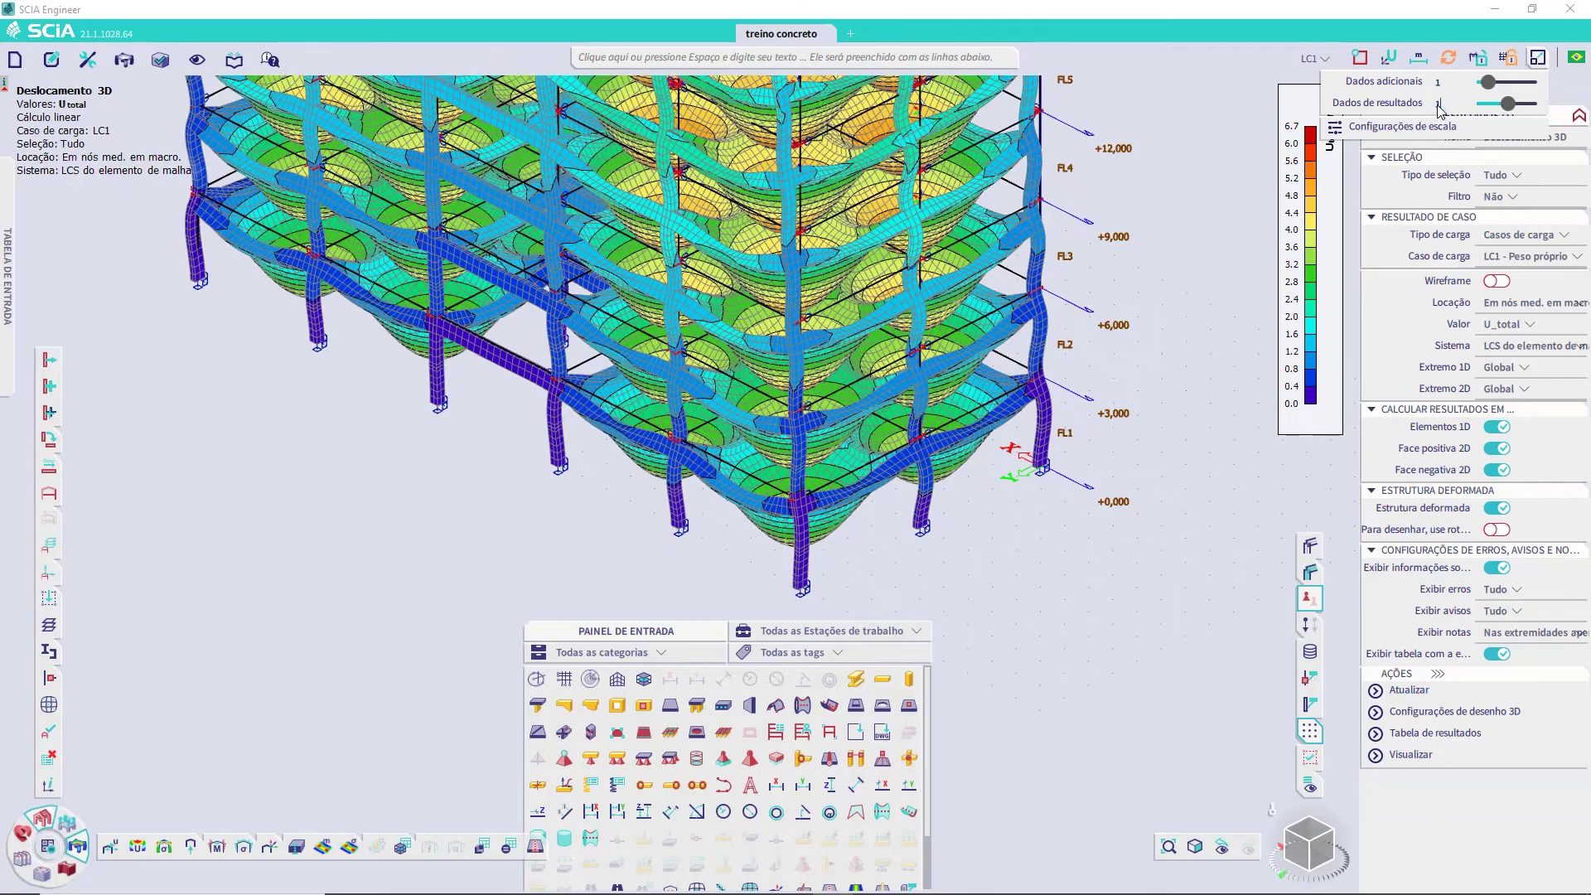
{"action": "key", "text": "Return"}
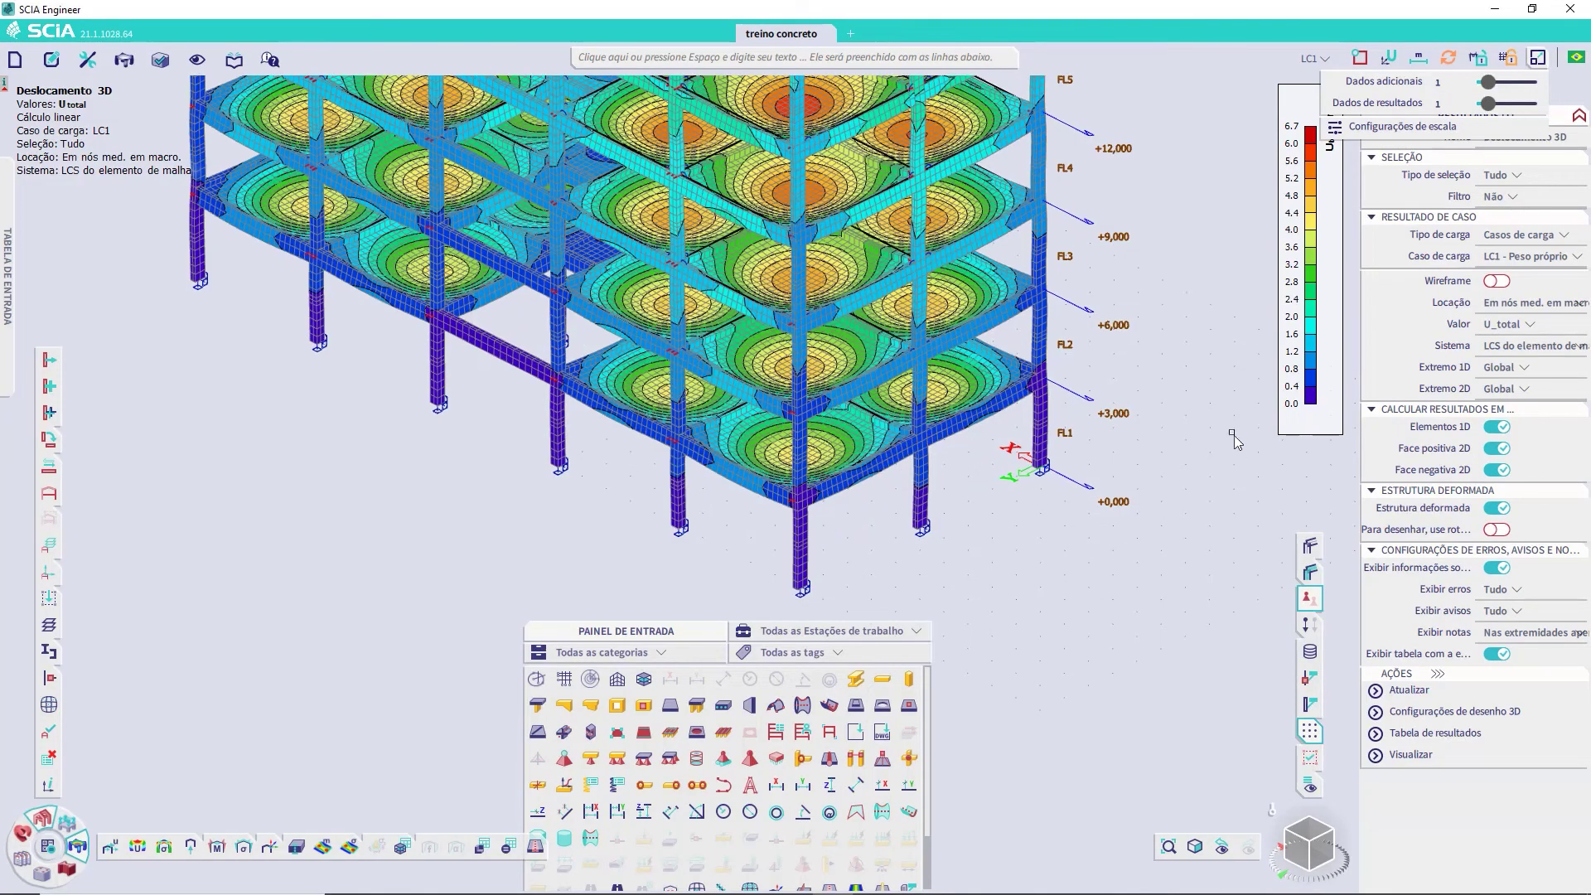
Set the result scale to 1 and toggle the wireframe display on and back off
{"action": "left_click", "coordinate": [1239, 419]}
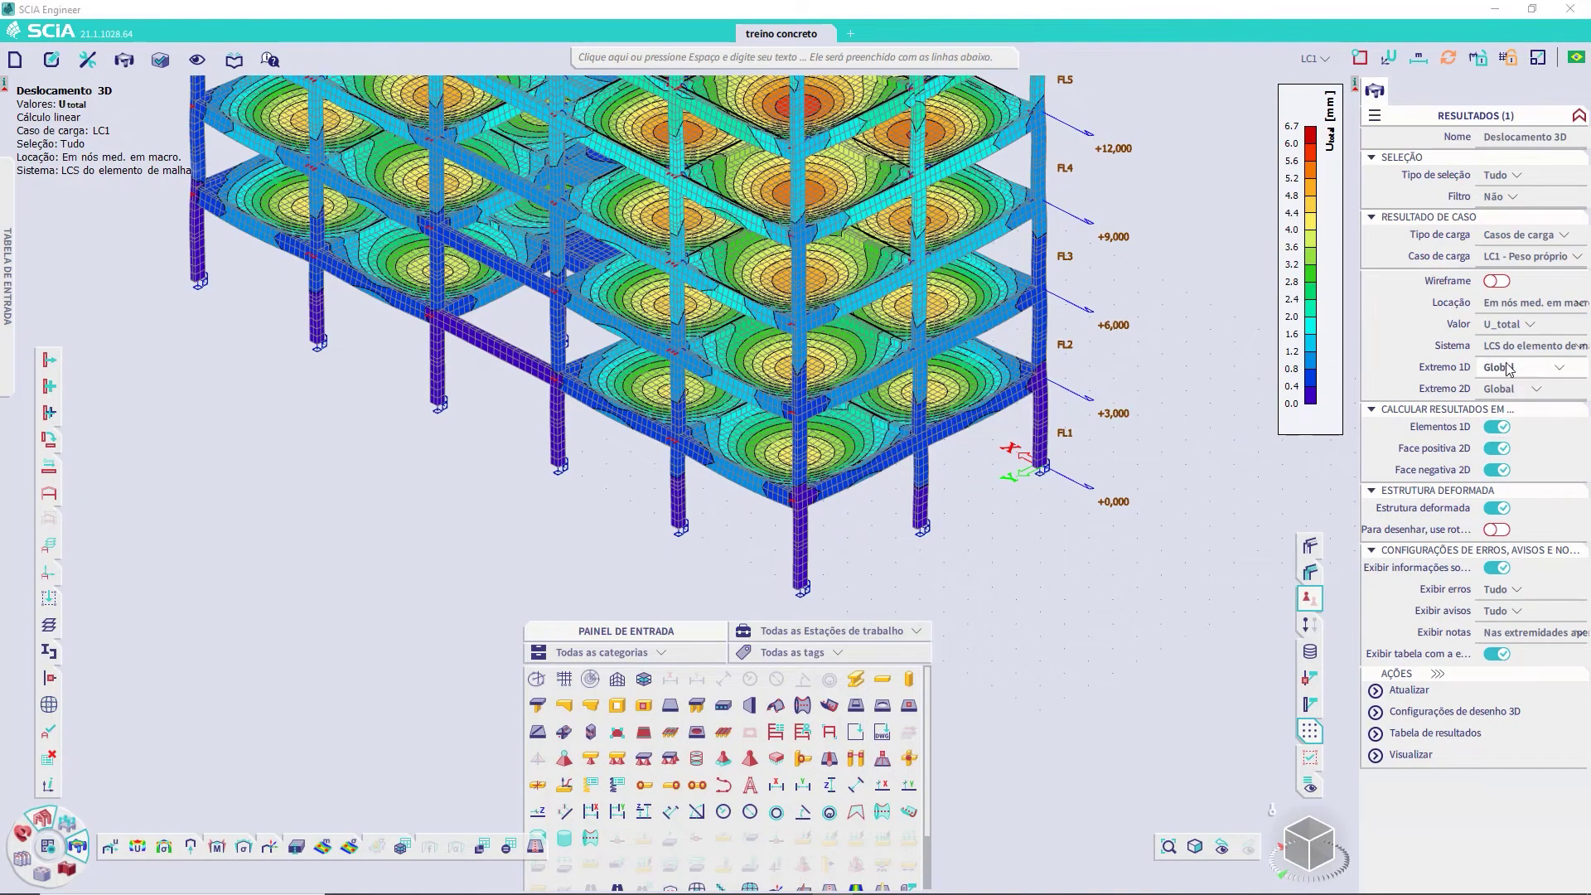
{"action": "left_click", "coordinate": [1498, 281]}
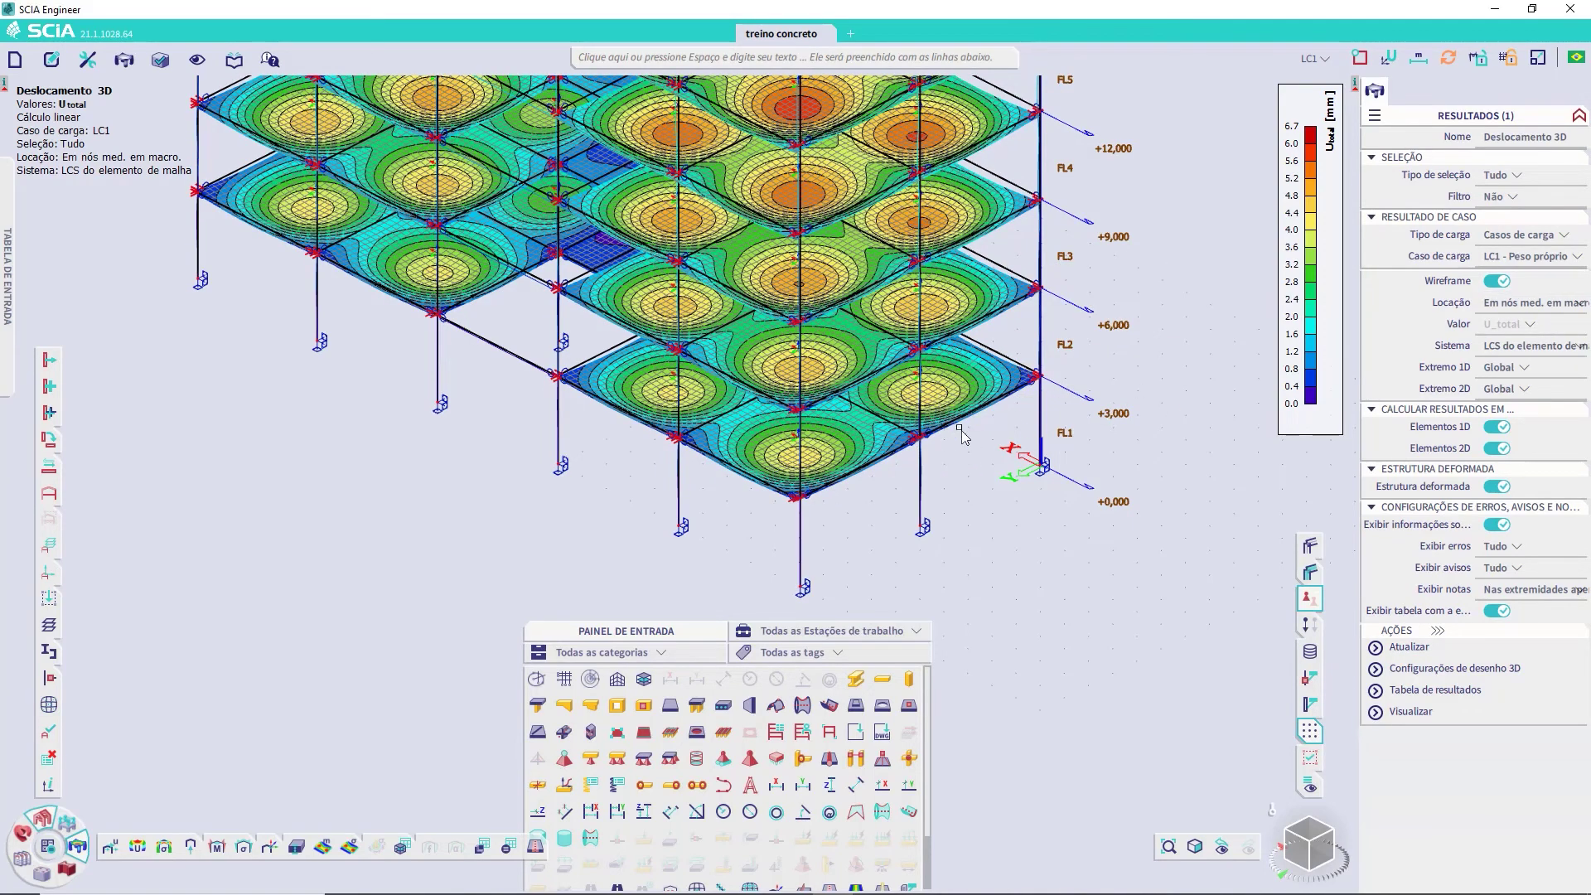
{"action": "left_click", "coordinate": [1496, 282]}
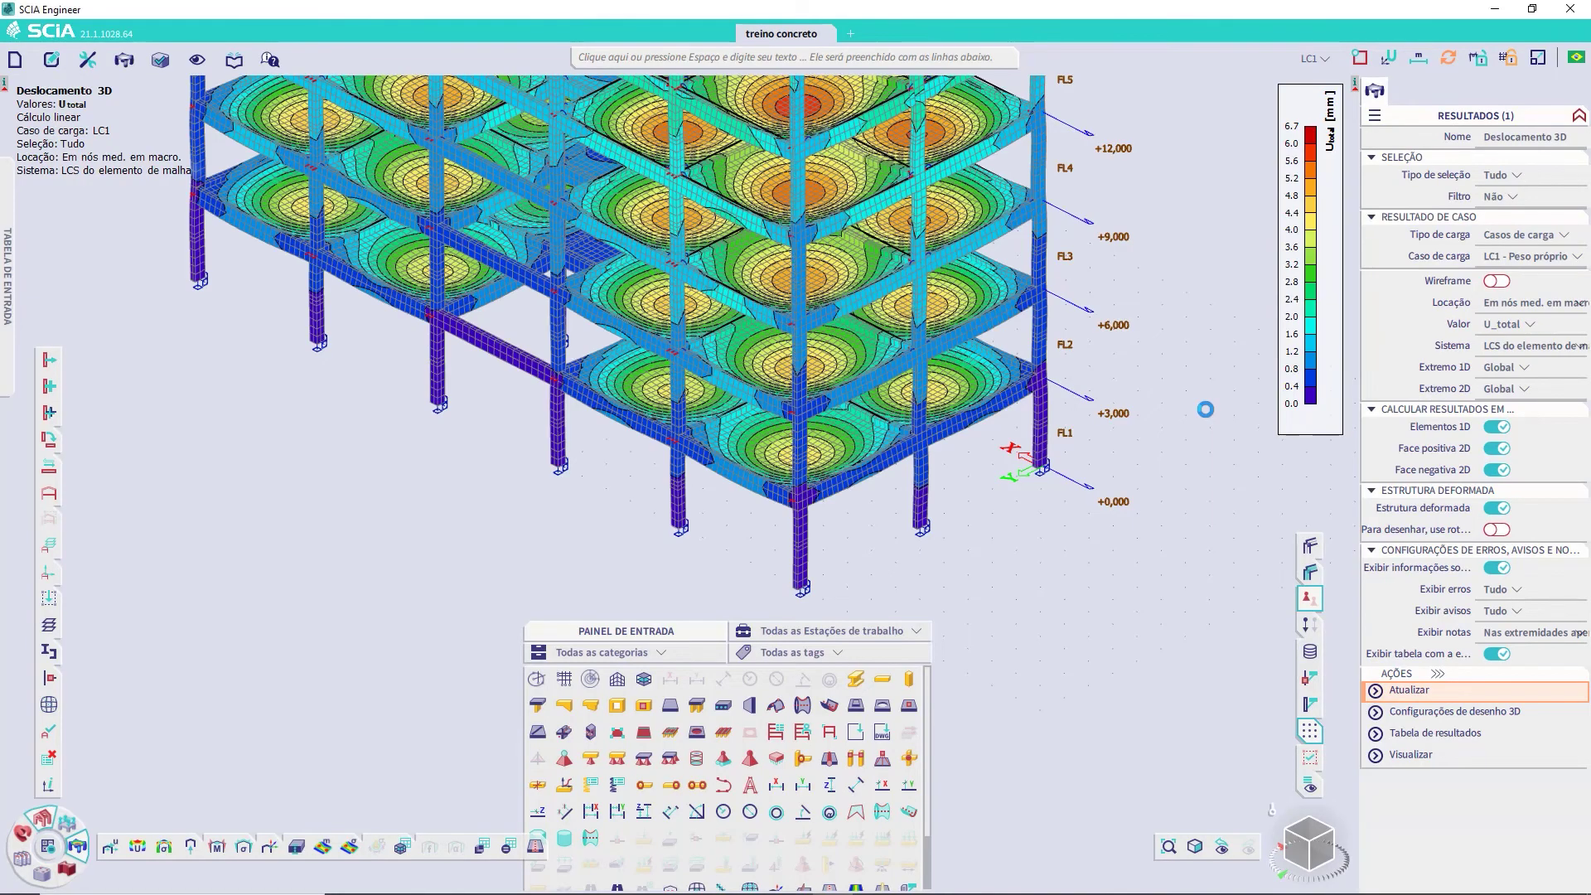
Redraw with Elementos 1D results on and Estrutura deformada toggled off and back on
{"action": "left_click", "coordinate": [1499, 427]}
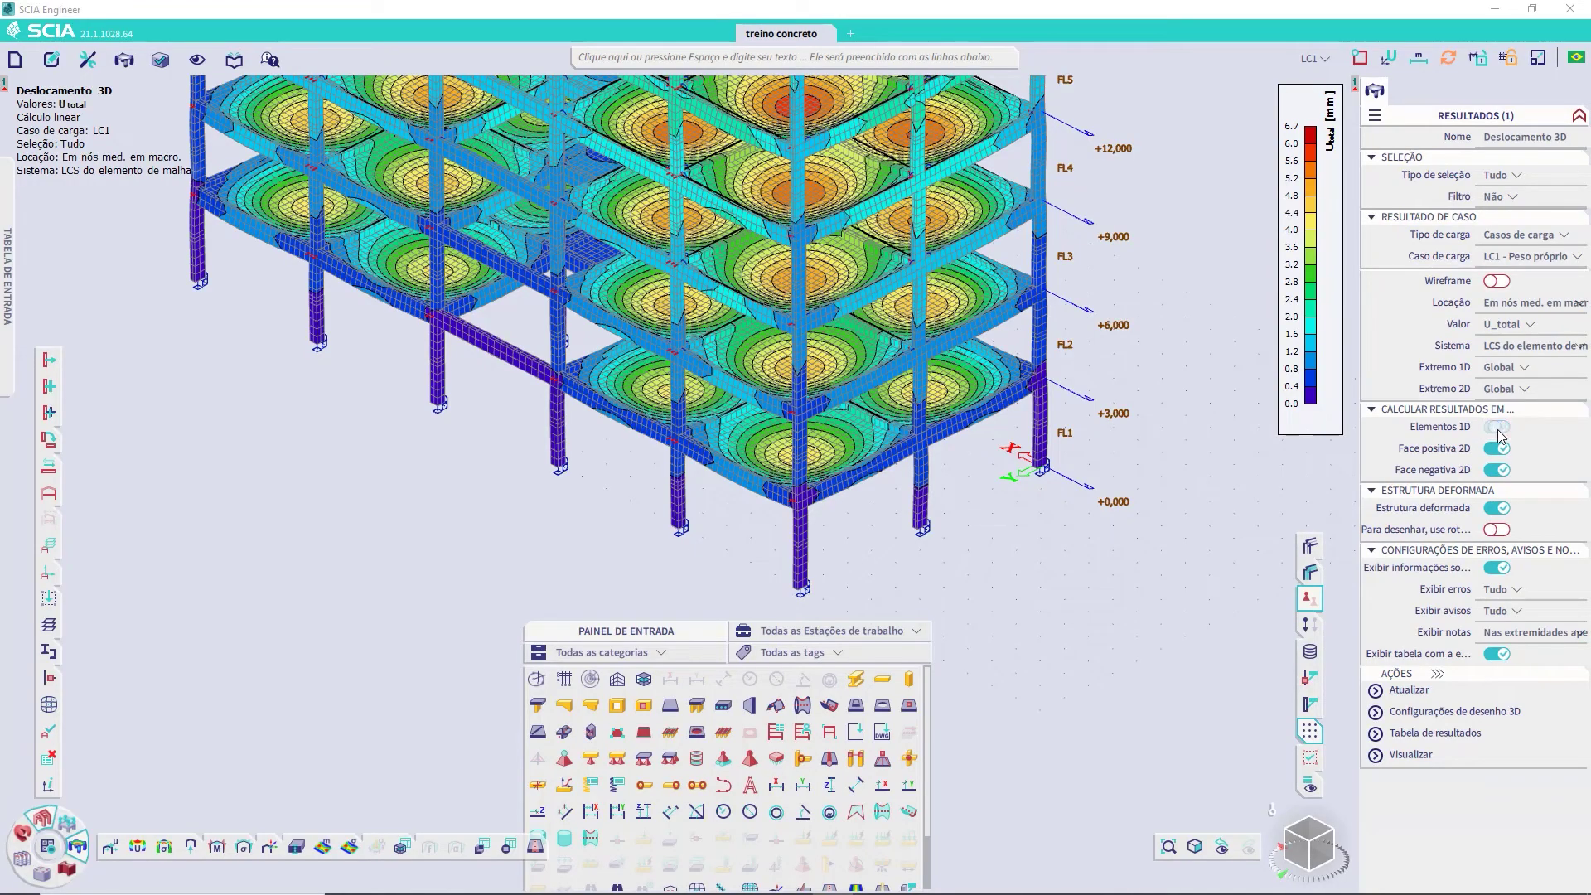
{"action": "left_click", "coordinate": [1409, 690]}
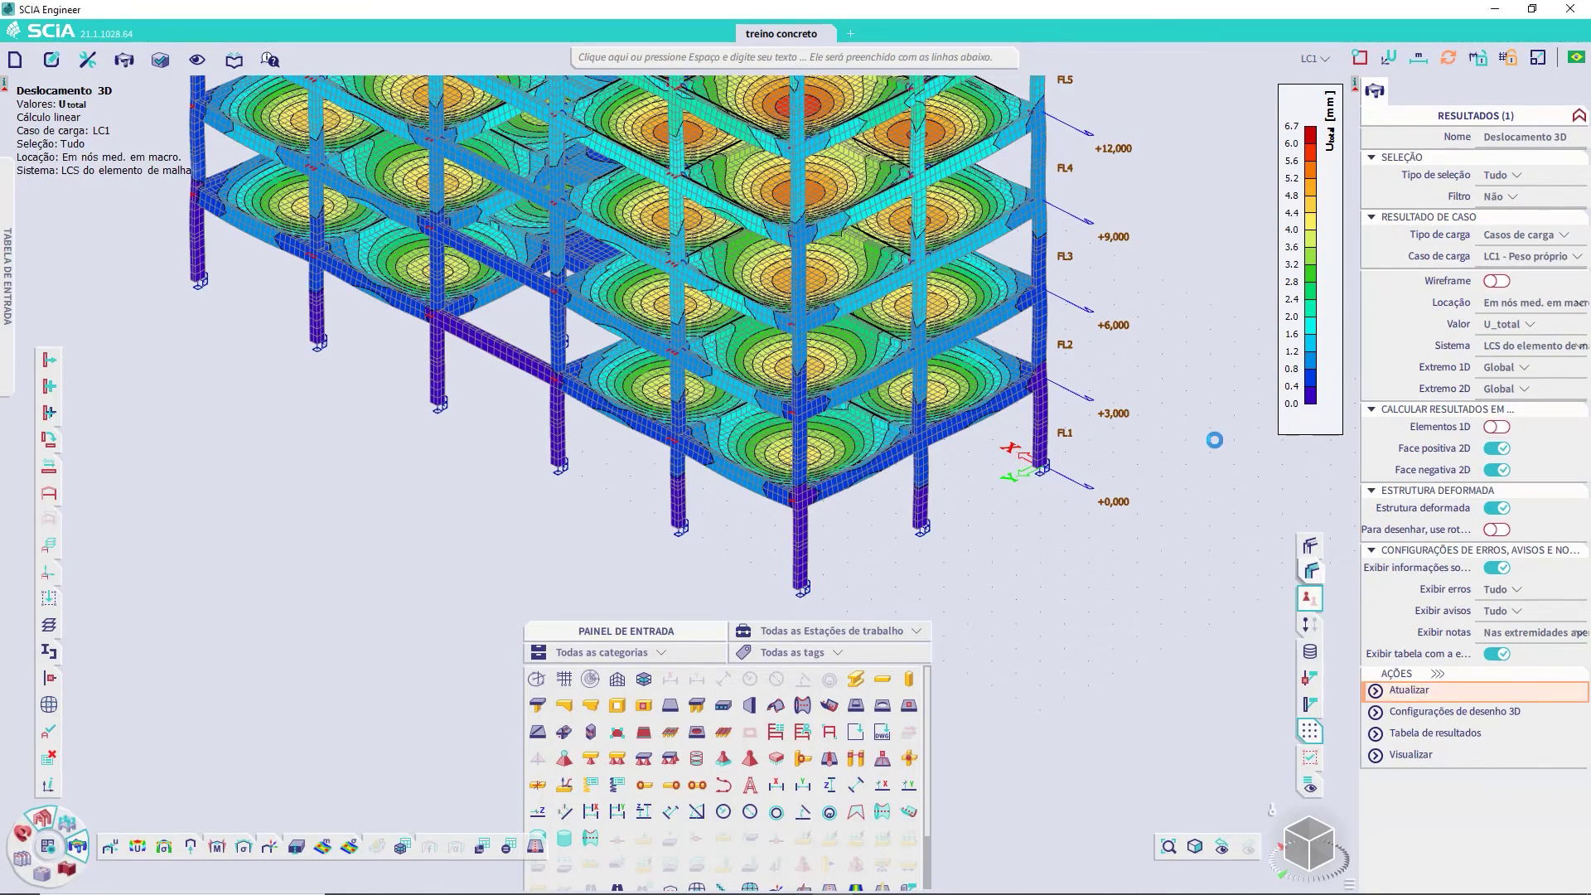
{"action": "left_click", "coordinate": [1499, 427]}
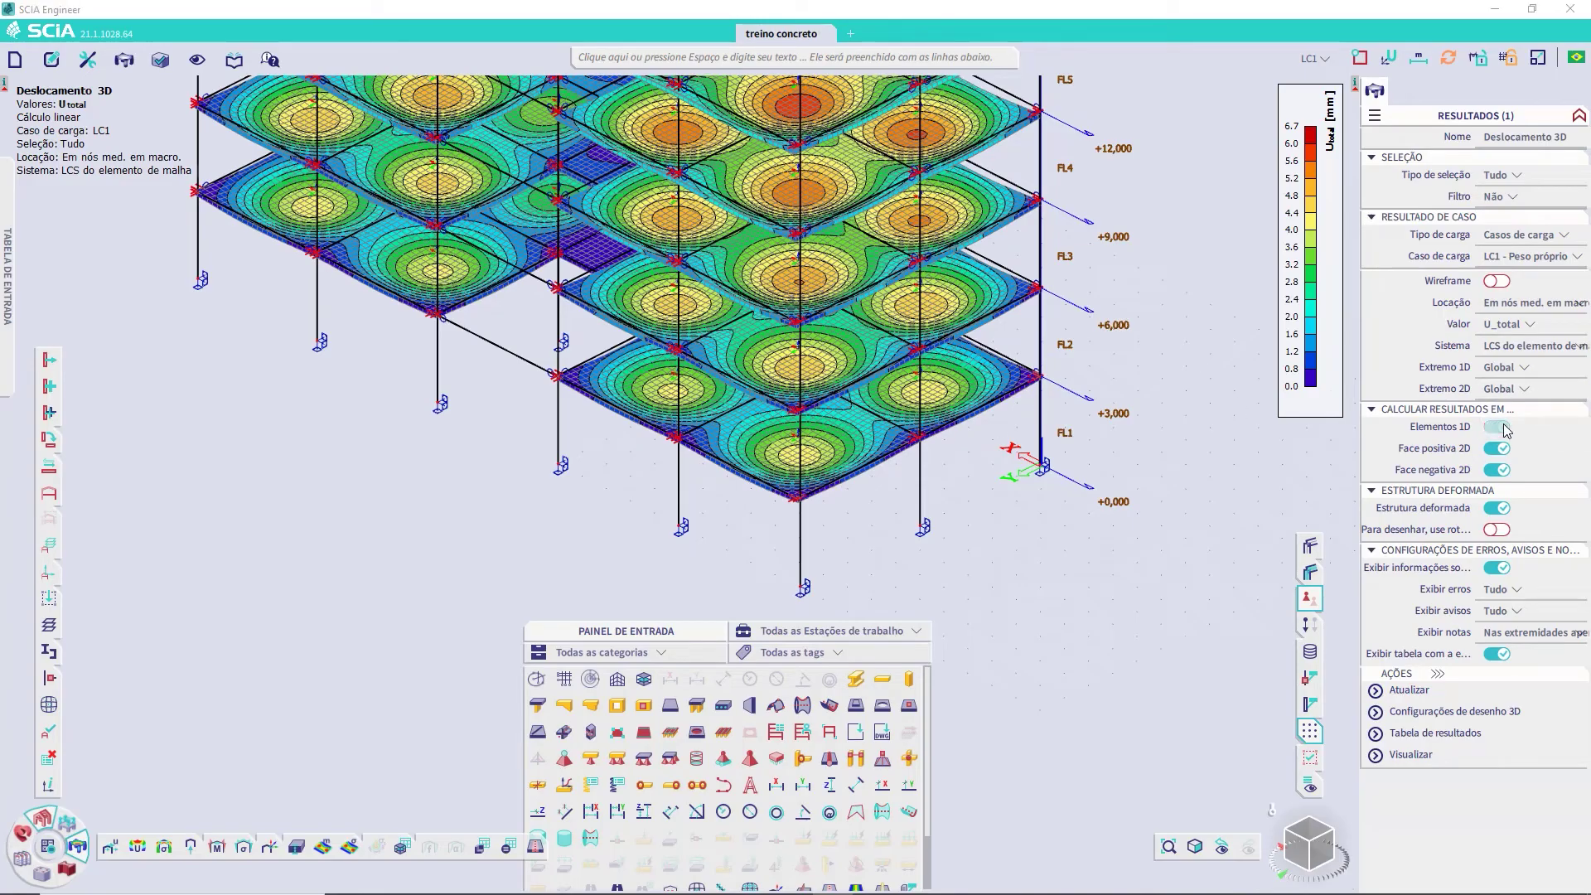
{"action": "left_click", "coordinate": [1501, 509]}
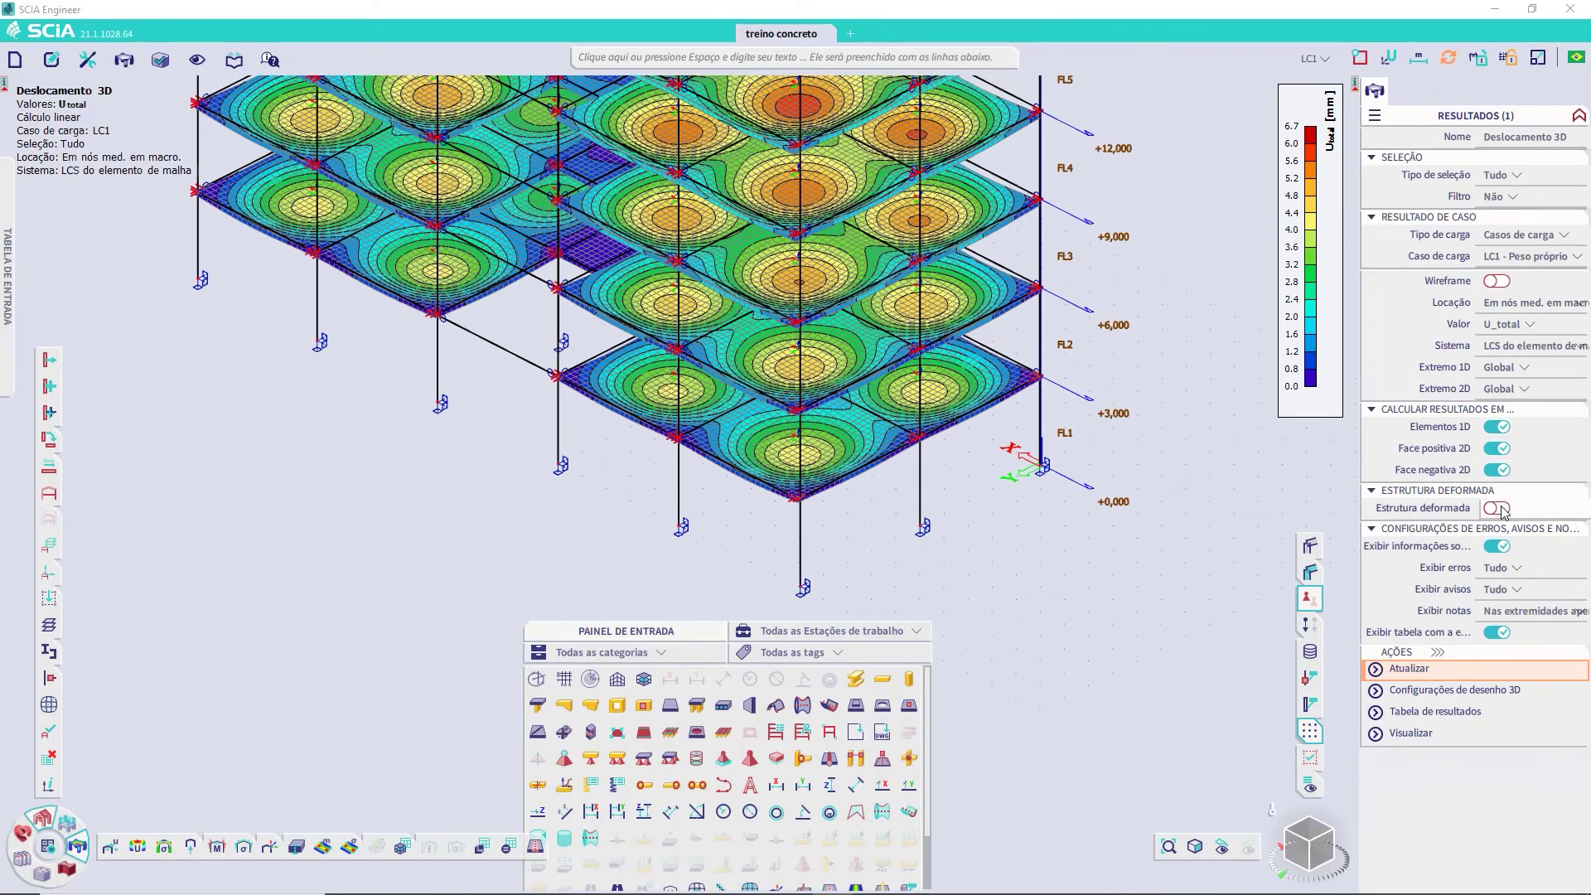
{"action": "left_click", "coordinate": [1417, 670]}
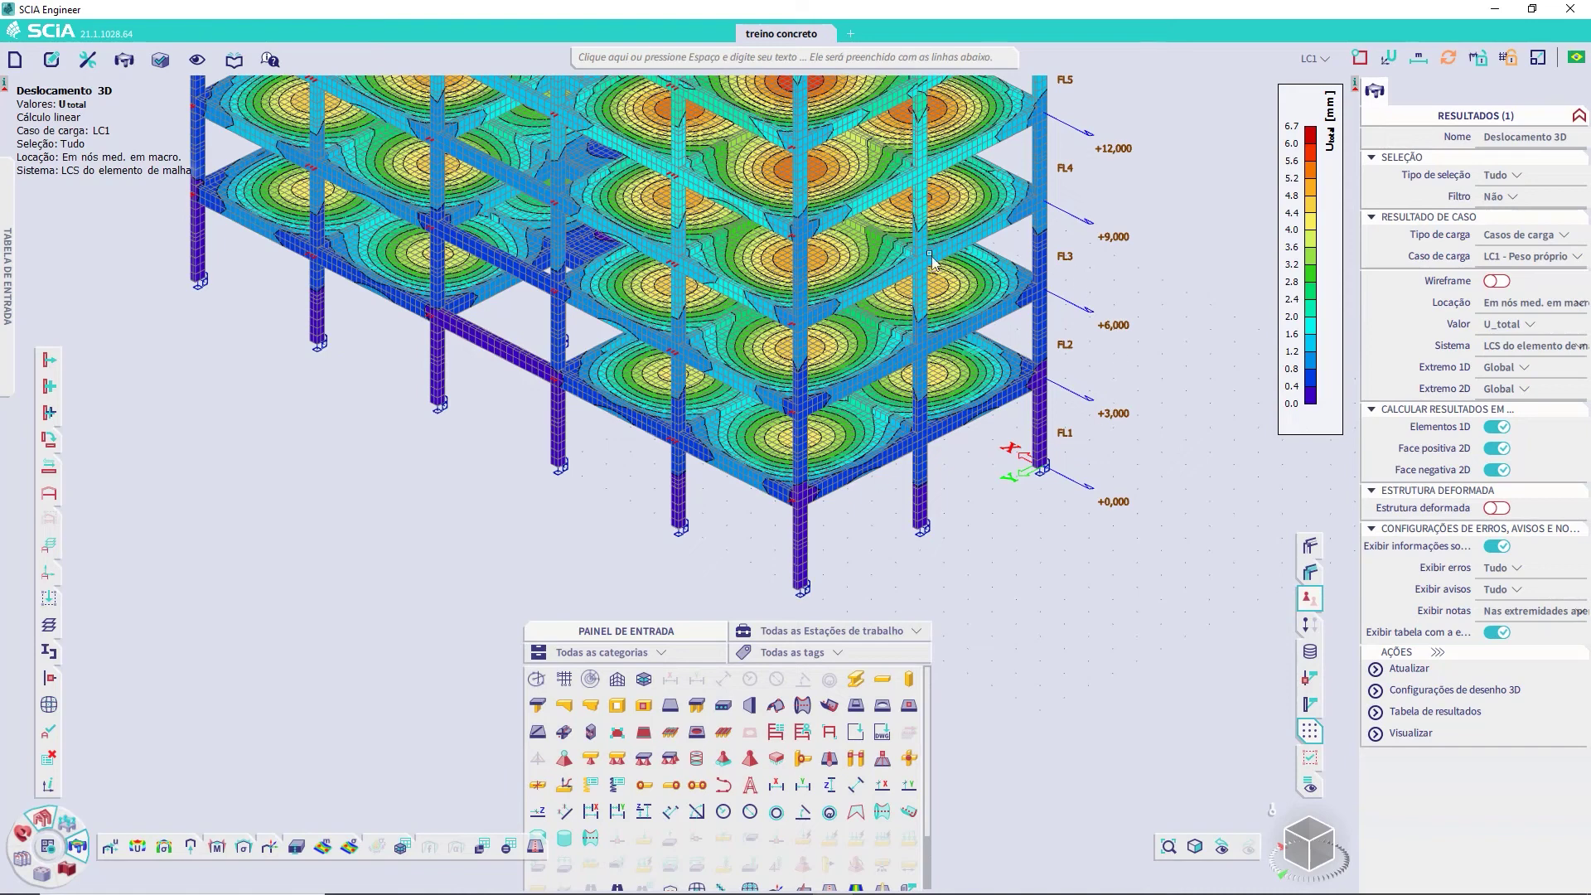
{"action": "left_click", "coordinate": [1498, 508]}
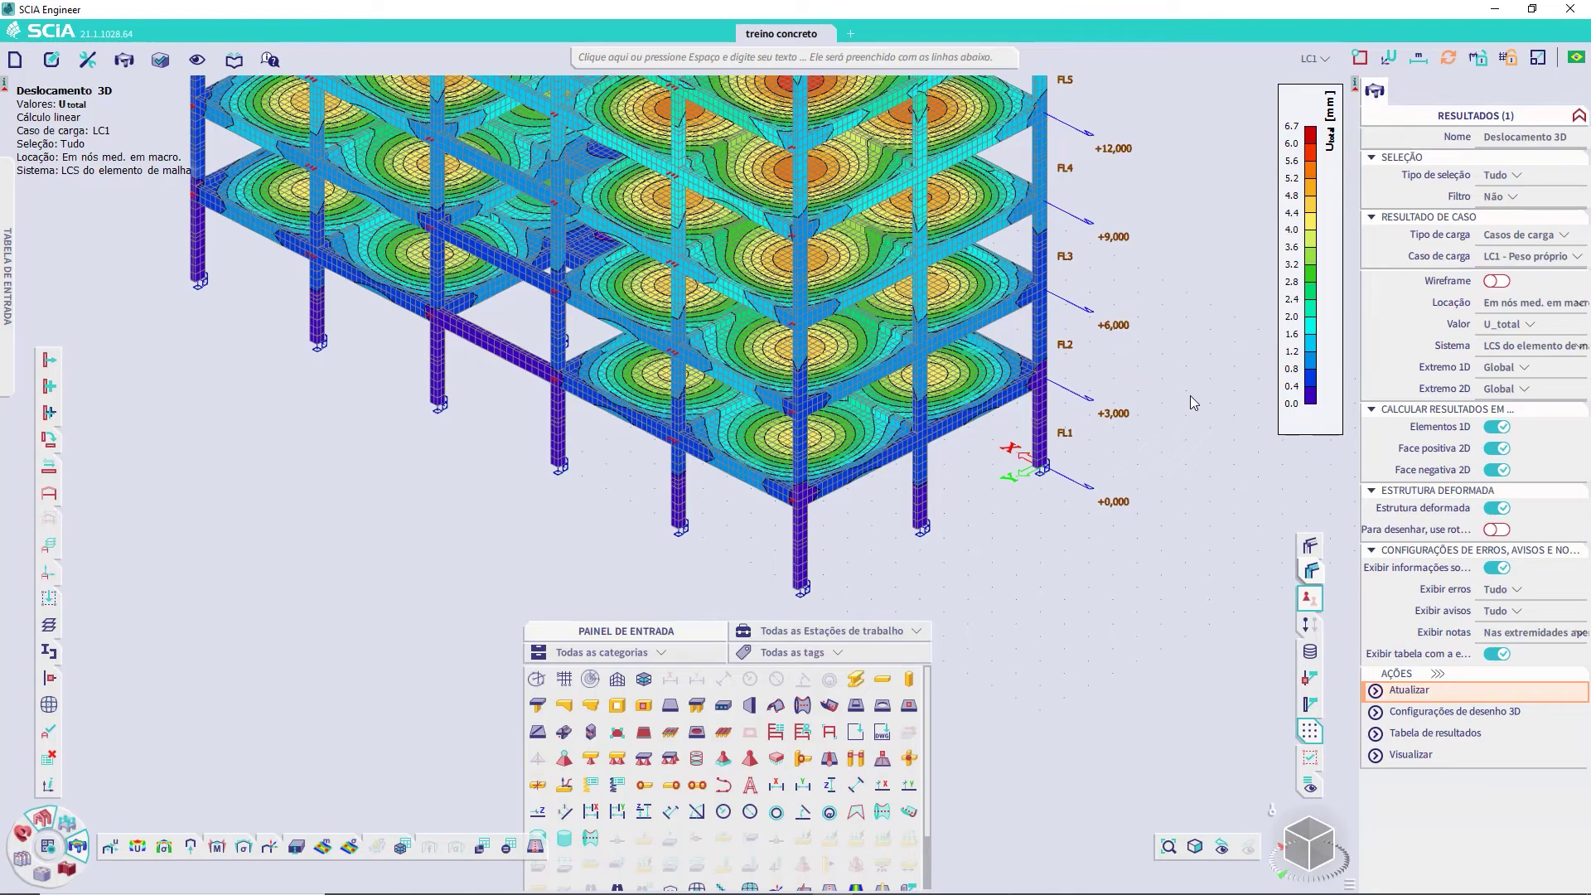
{"action": "scroll", "coordinate": [1190, 395], "scroll_direction": "down", "scroll_amount": 2}
Reposition the building view and save the project
{"action": "scroll", "coordinate": [1098, 282], "scroll_direction": "down", "scroll_amount": 2}
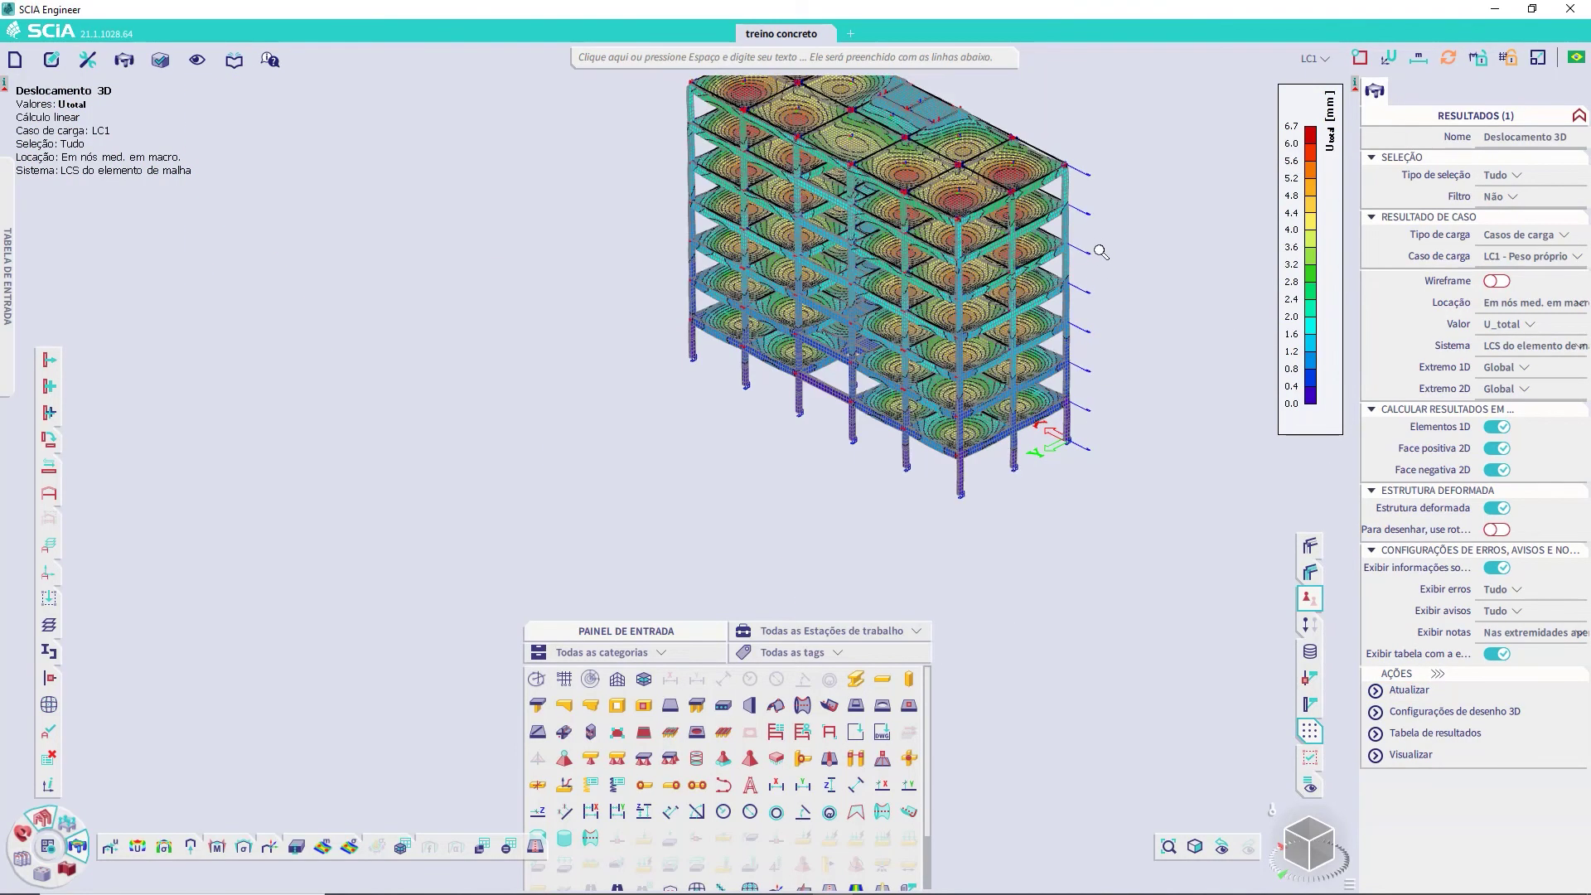
{"action": "middle_click_drag", "start_coordinate": [1077, 294], "coordinate": [953, 373]}
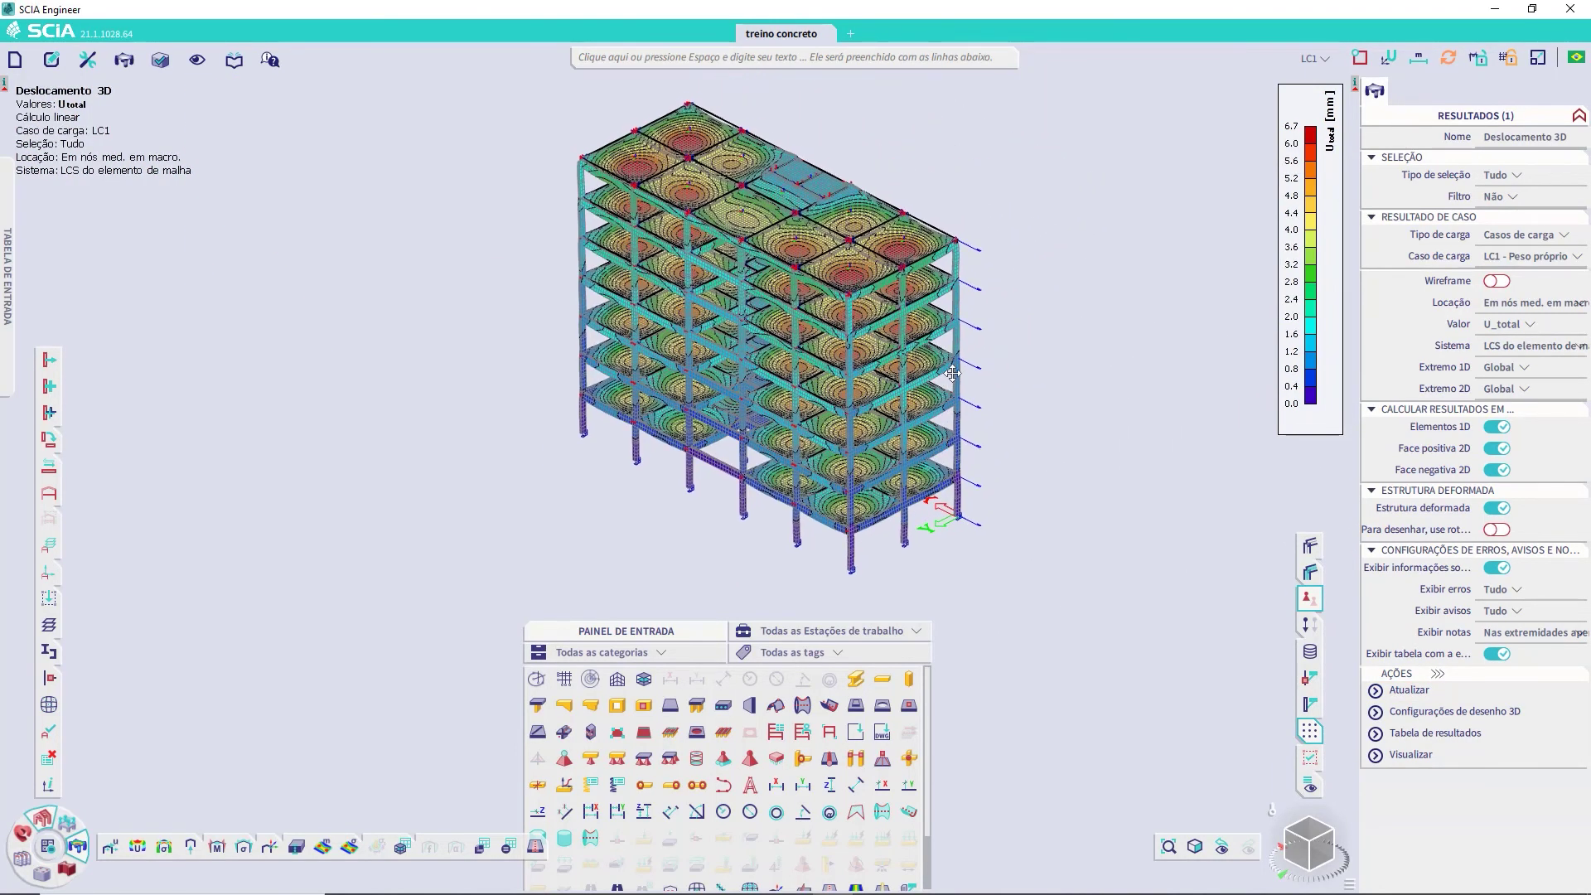
{"action": "key", "text": "ctrl+s"}
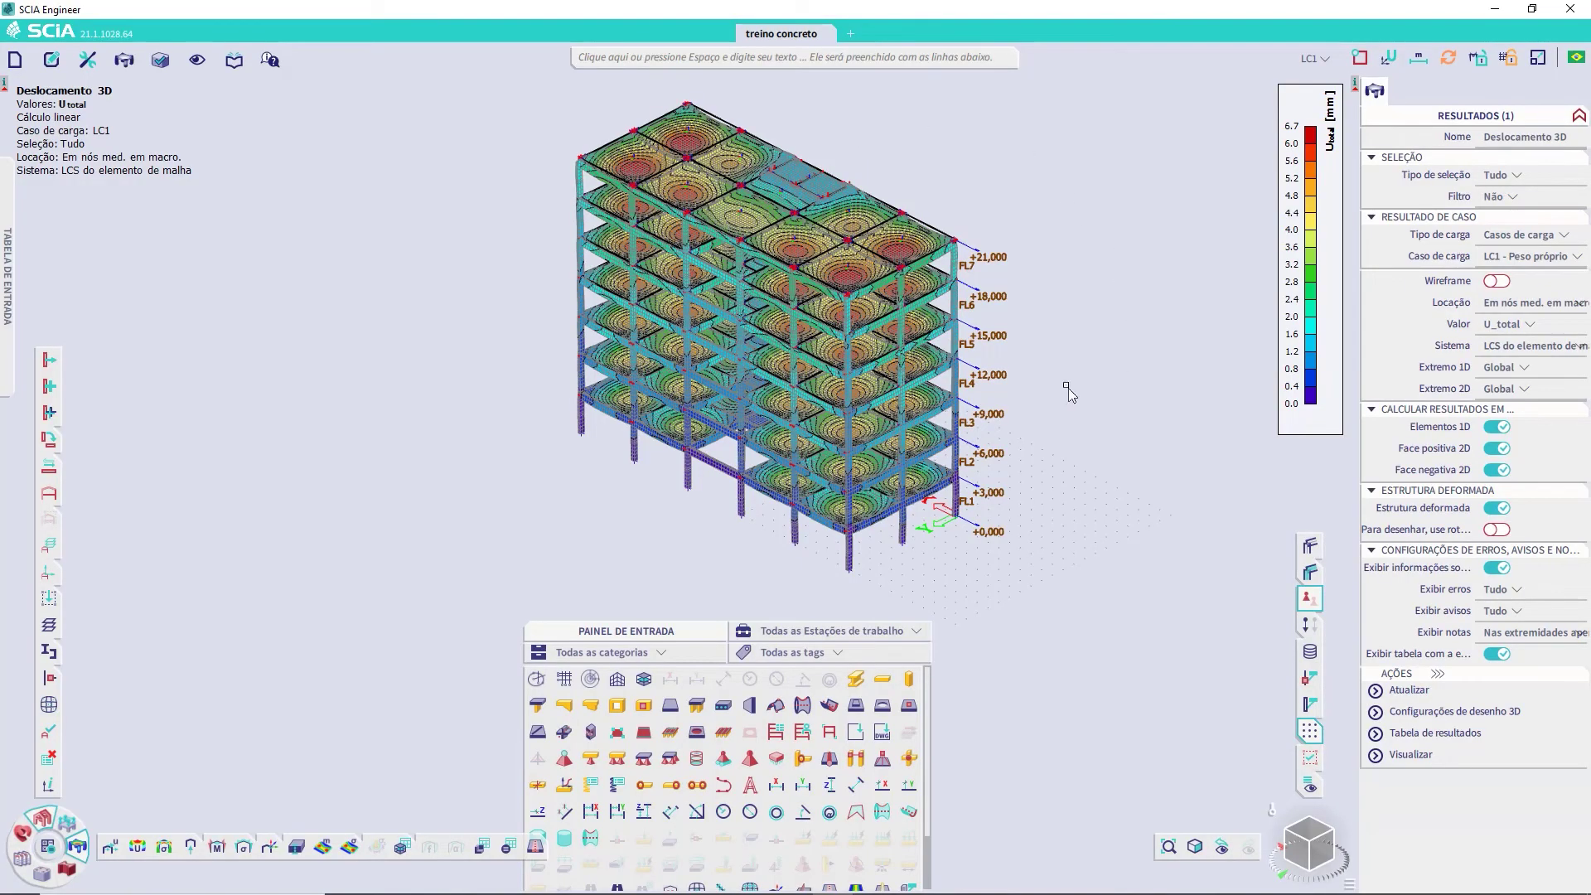
In front view, keep only the +12,000 level visible via Ocultar os desselecionados, then orbit to the slab
{"action": "key", "text": "ctrl+shift+F3"}
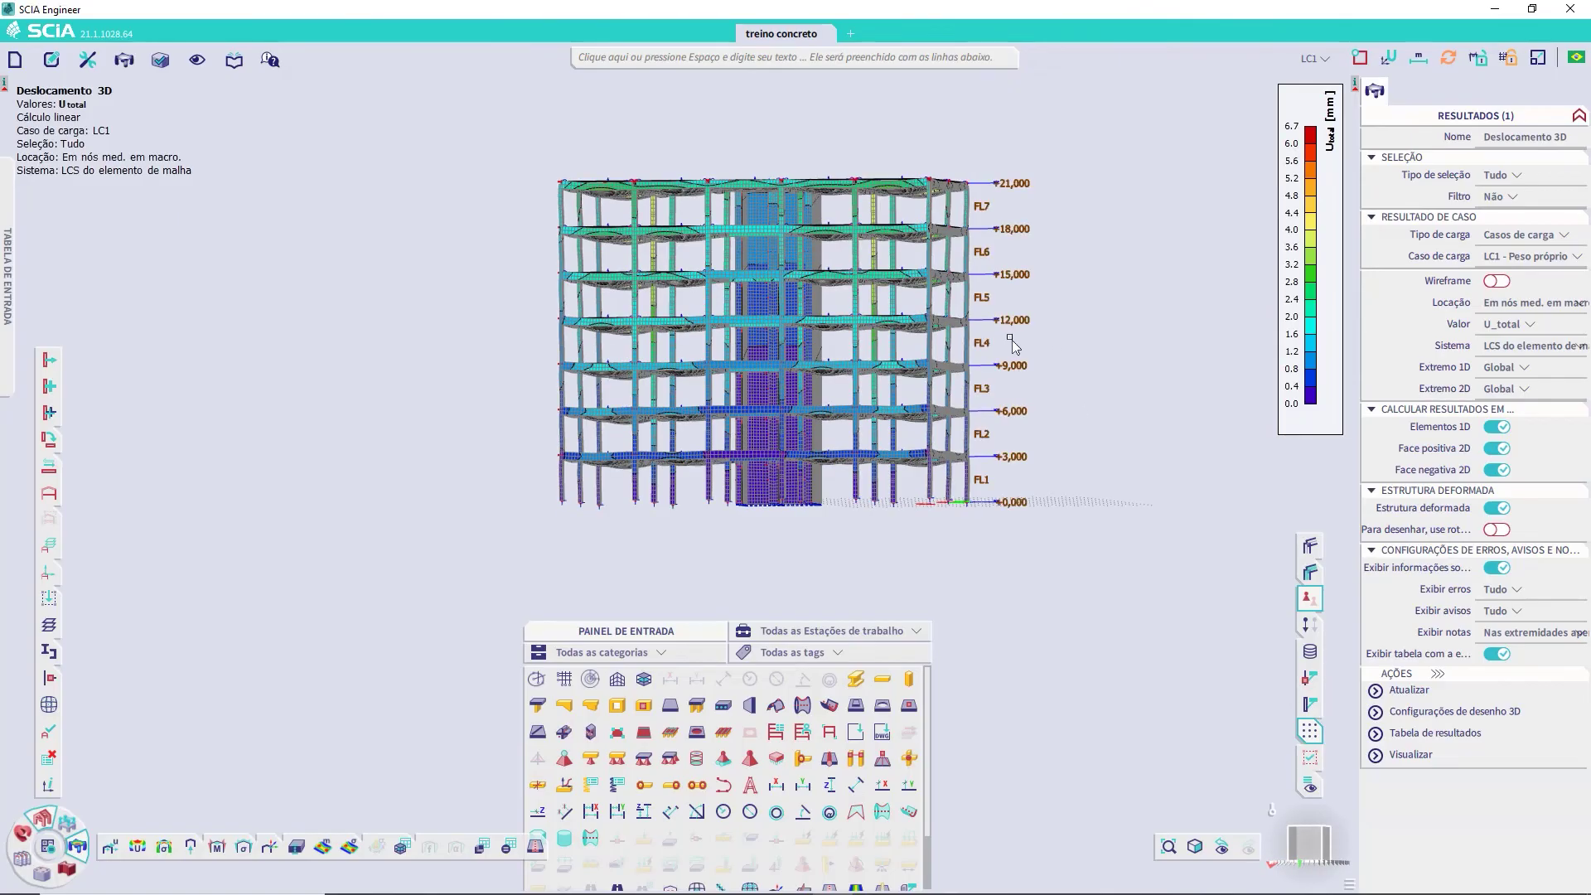
{"action": "mouse_move", "coordinate": [1055, 333]}
{"action": "left_mouse_down"}
{"action": "mouse_move", "coordinate": [677, 298]}
{"action": "mouse_move", "coordinate": [539, 315]}
{"action": "mouse_move", "coordinate": [1133, 341]}
{"action": "left_mouse_up"}
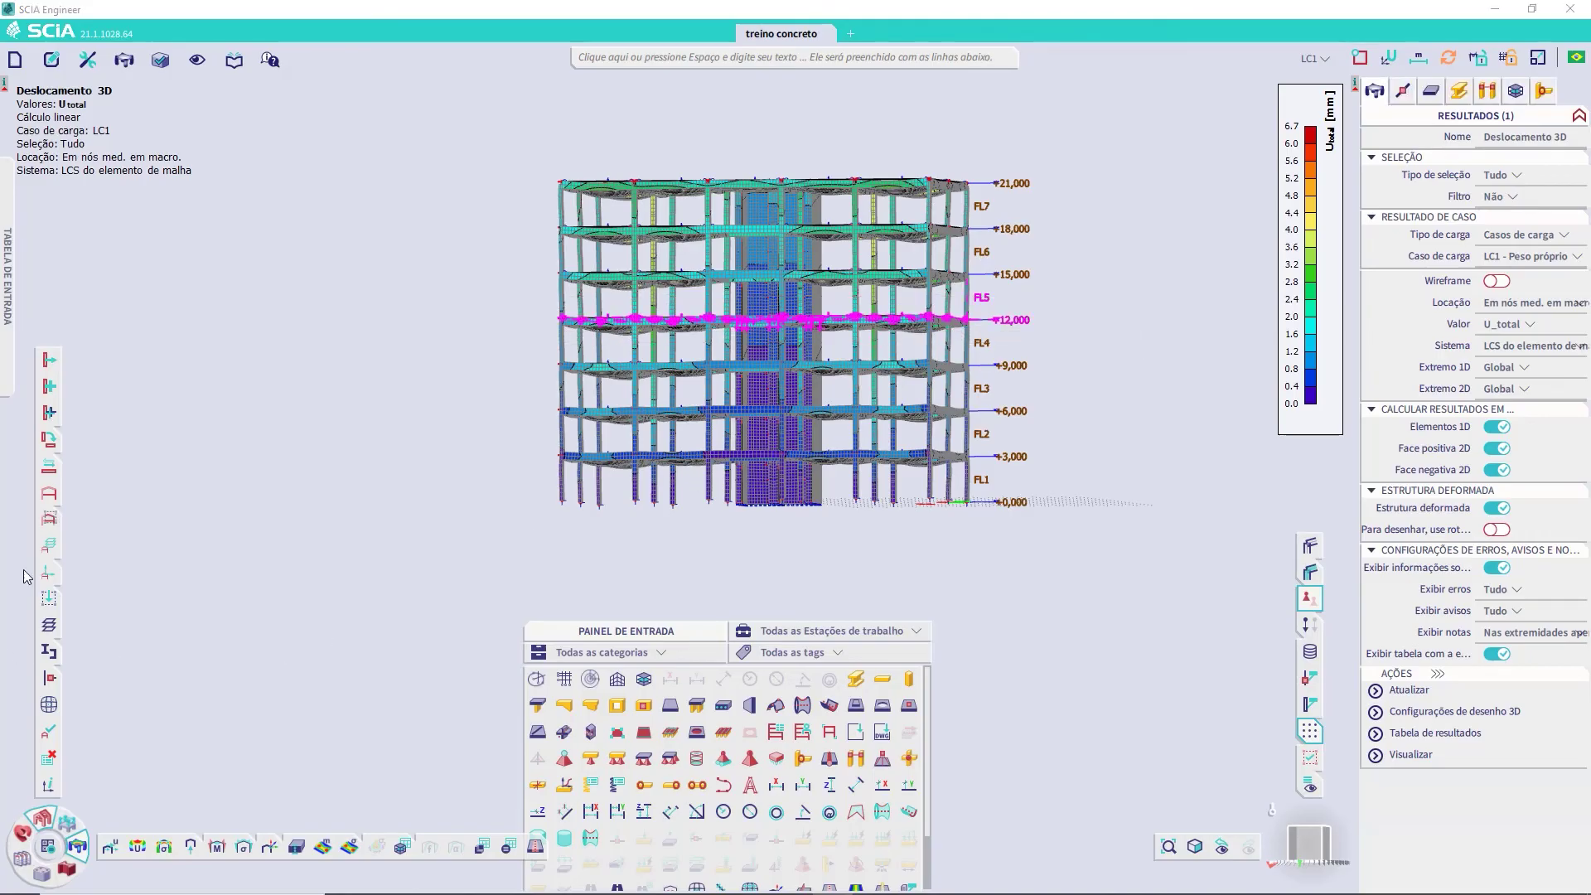
{"action": "left_click", "coordinate": [51, 520]}
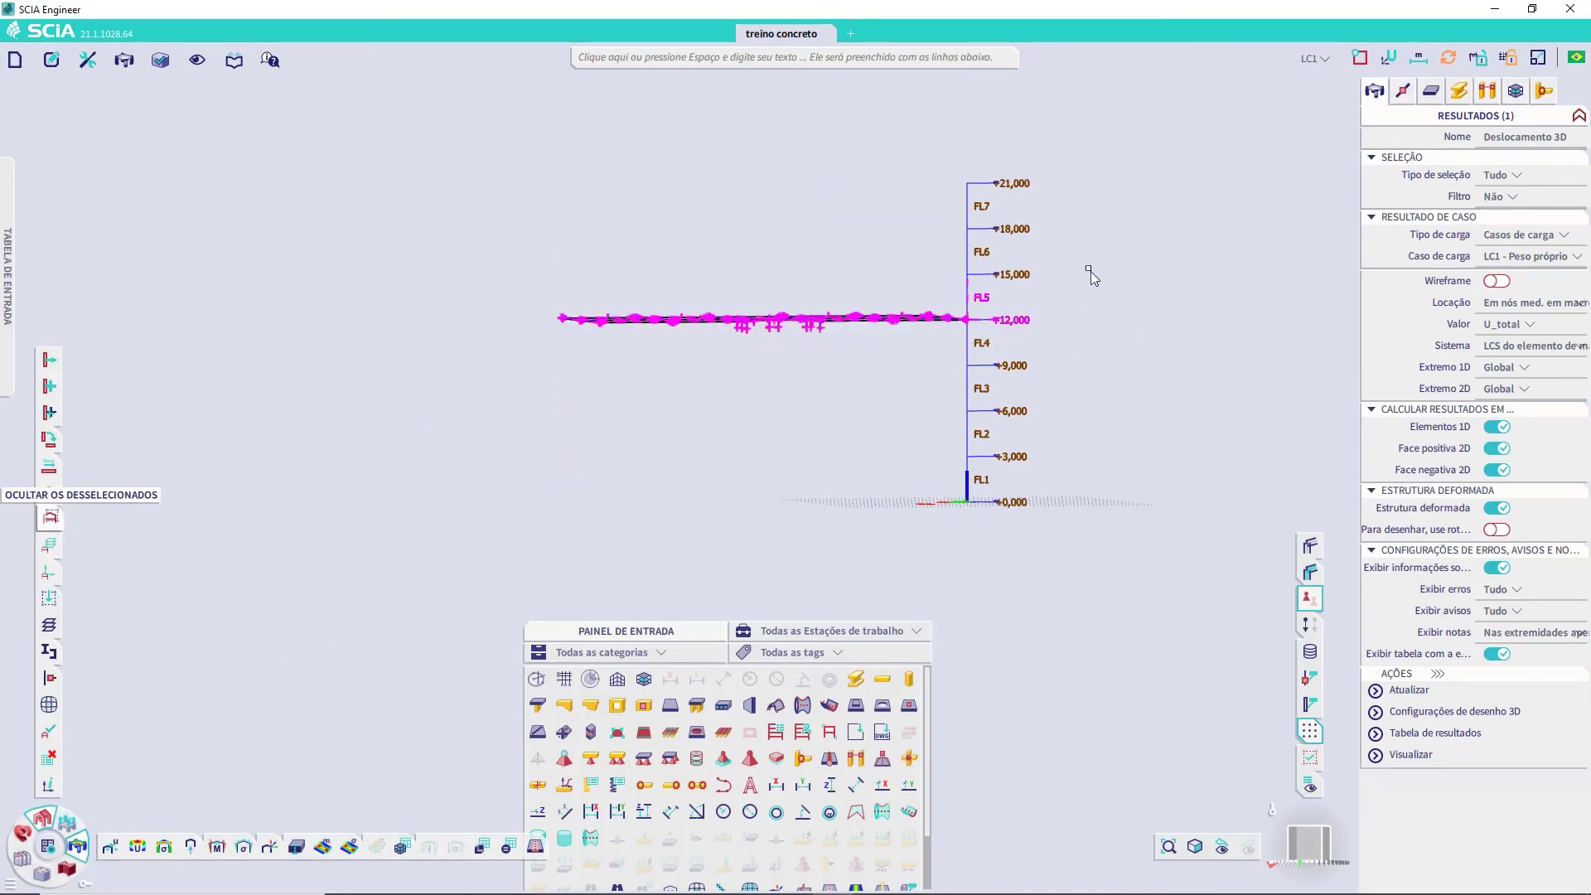
{"action": "key", "text": "Escape"}
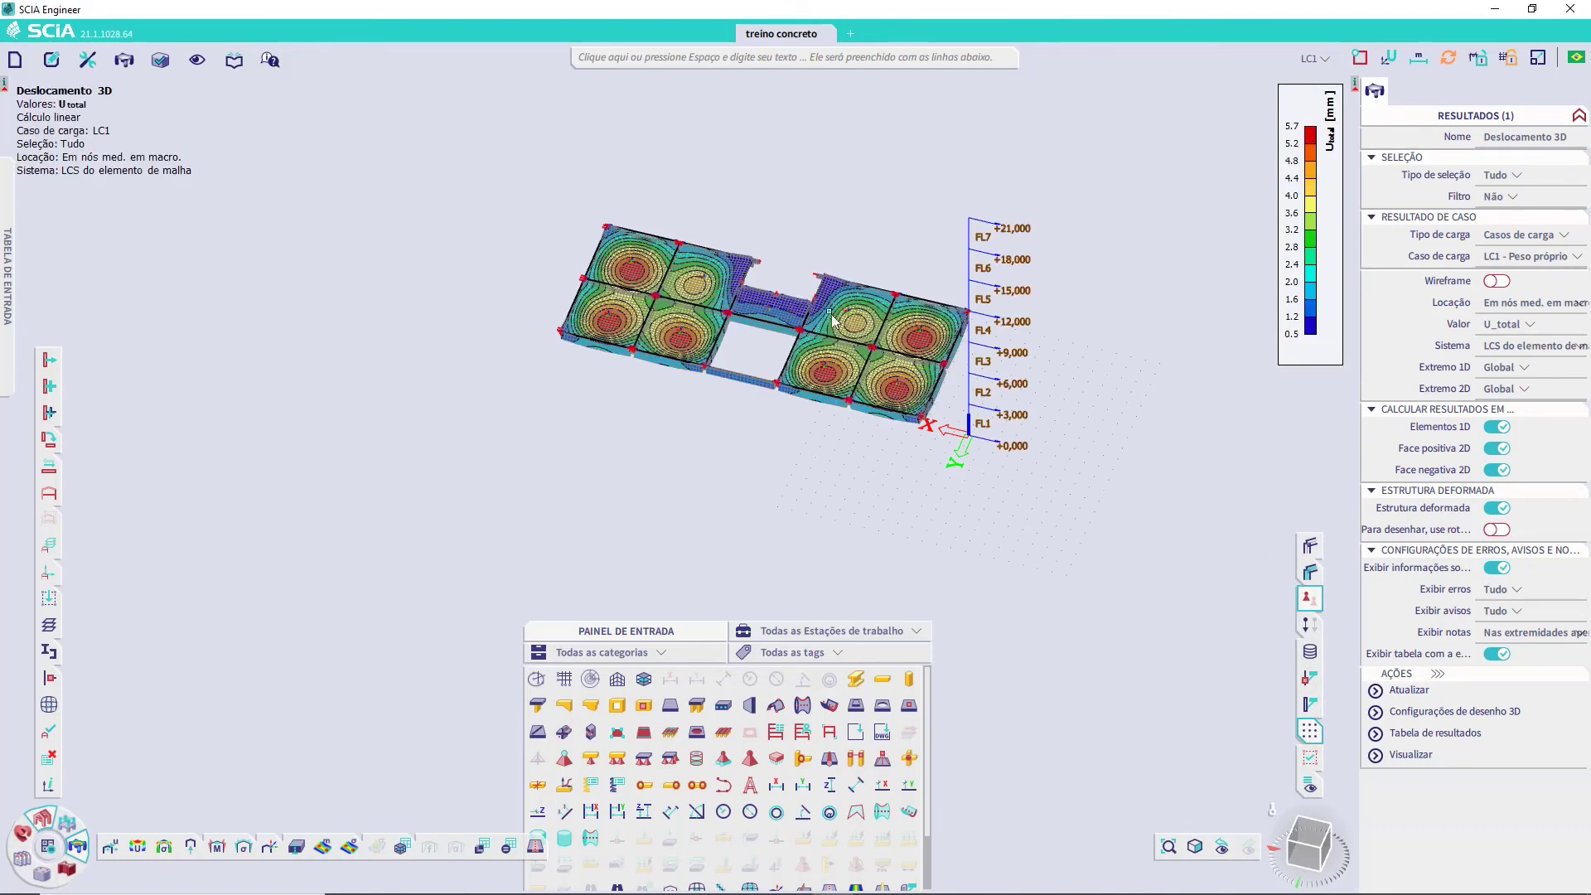
{"action": "scroll", "coordinate": [833, 319], "scroll_direction": "up", "scroll_amount": 3}
{"action": "scroll", "coordinate": [833, 319], "scroll_direction": "up", "scroll_amount": 2}
{"action": "mouse_move", "coordinate": [833, 319]}
{"action": "right_mouse_down", "text": "ctrl"}
{"action": "mouse_move", "coordinate": [938, 377]}
{"action": "mouse_move", "coordinate": [934, 362]}
{"action": "mouse_move", "coordinate": [920, 375]}
{"action": "right_mouse_up", "text": "ctrl"}
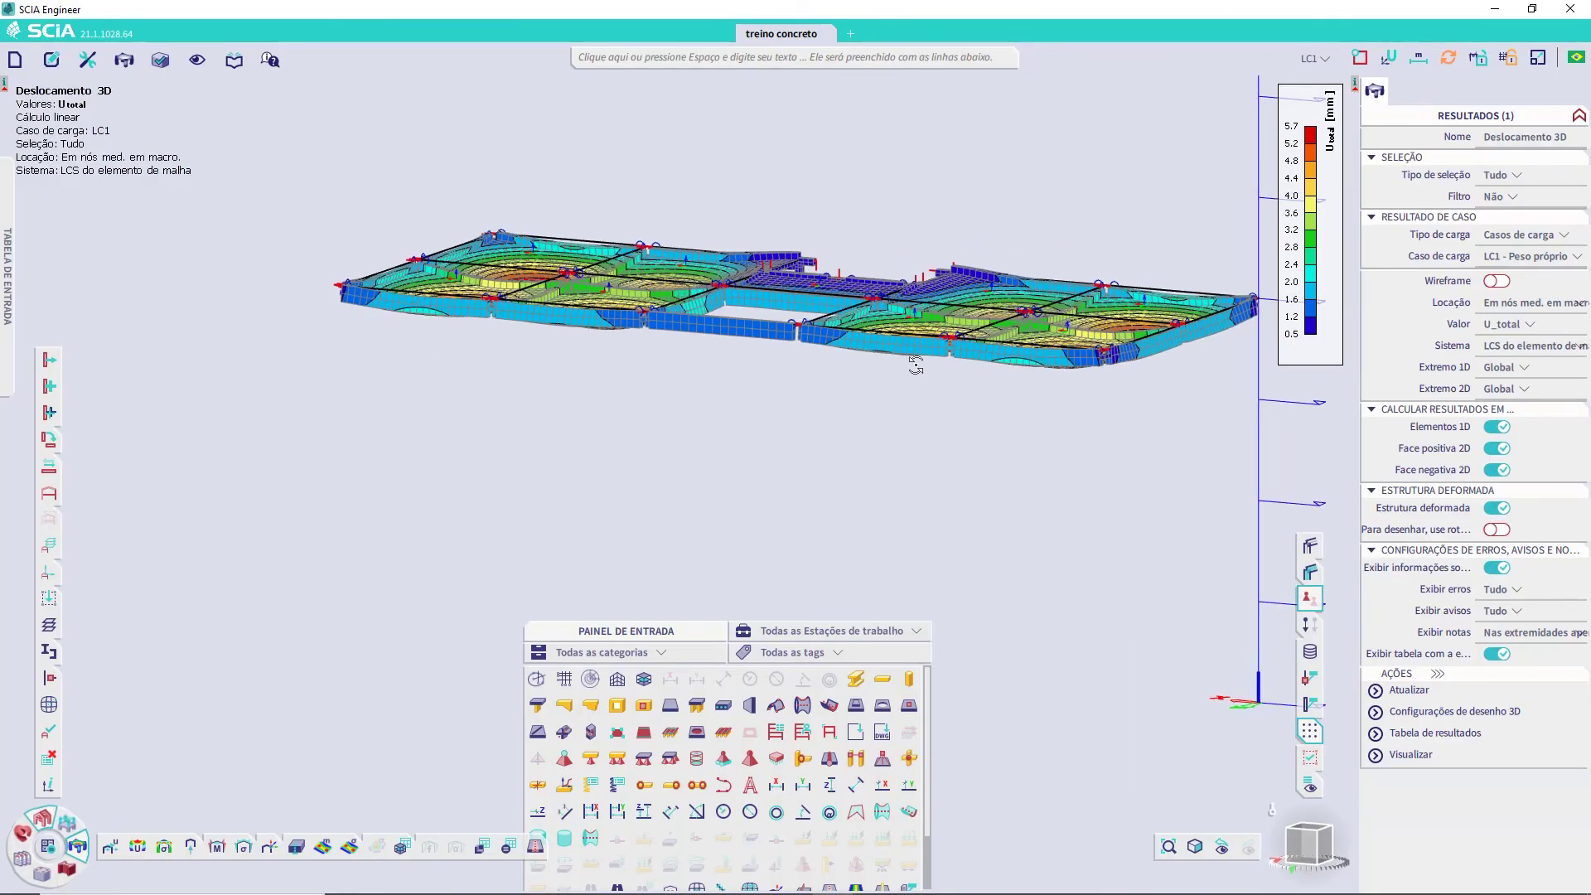
{"action": "left_click", "coordinate": [743, 58]}
{"action": "type", "text": "Janela de animação"}
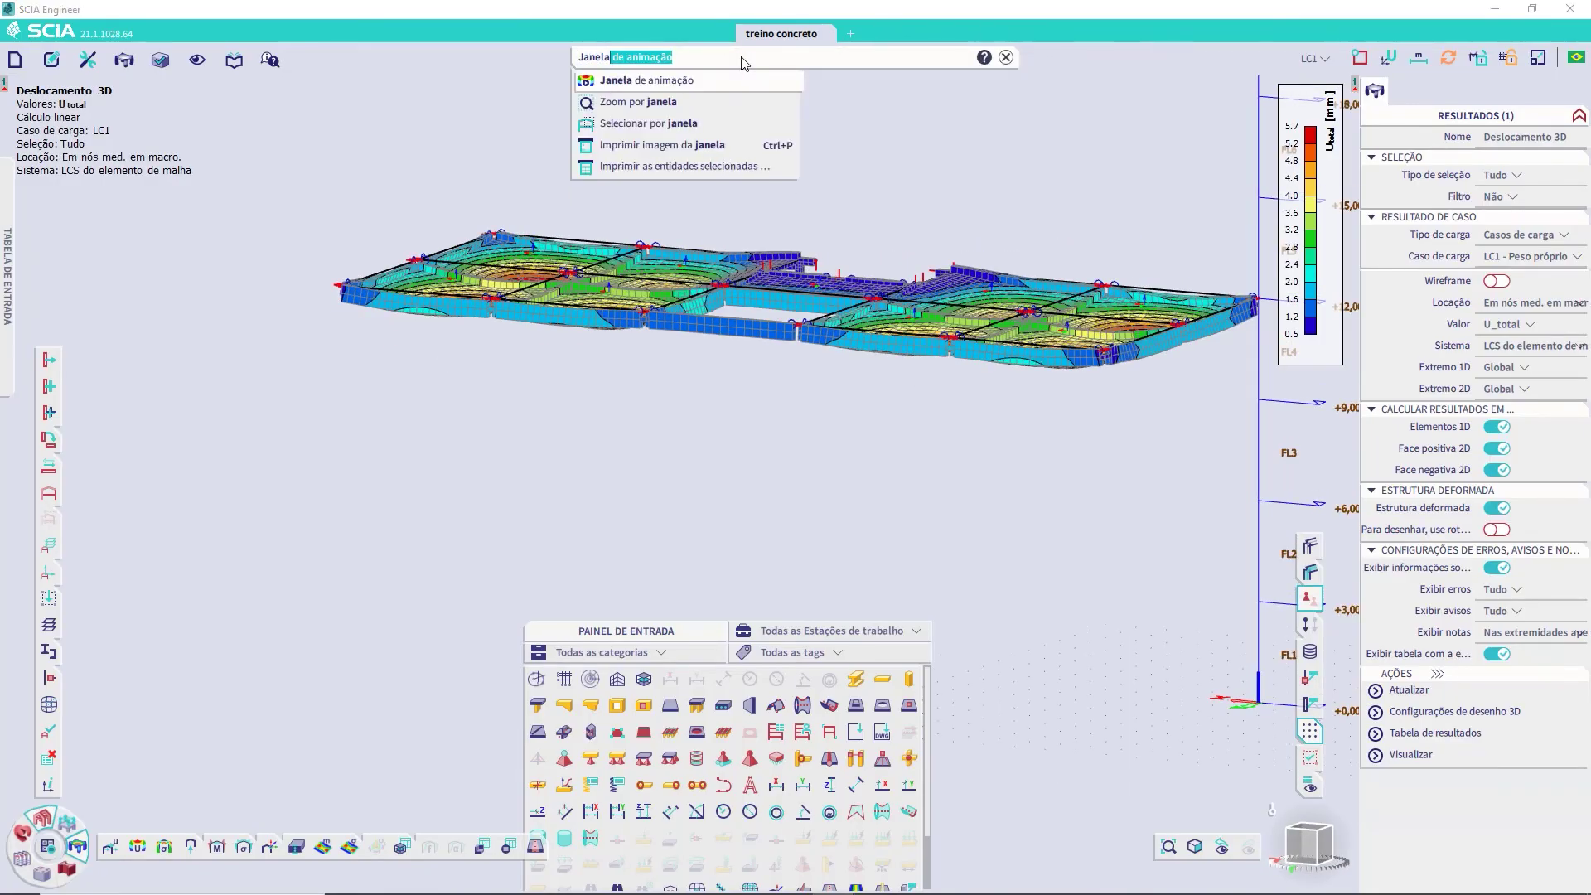
{"action": "left_click", "coordinate": [669, 80]}
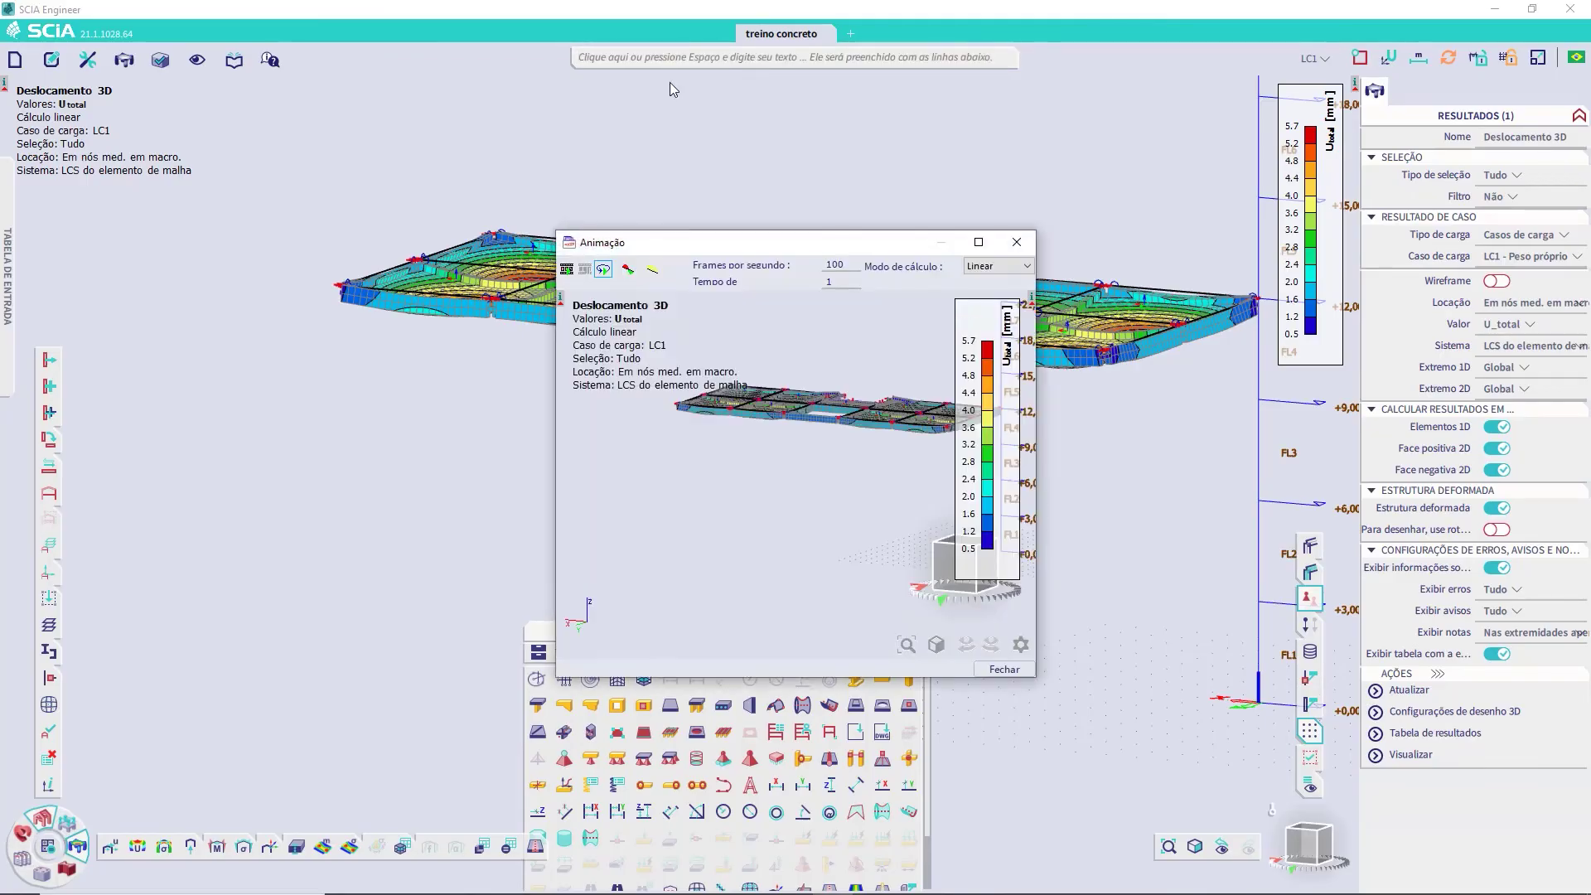
{"action": "left_click_drag", "start_coordinate": [868, 243], "coordinate": [721, 114]}
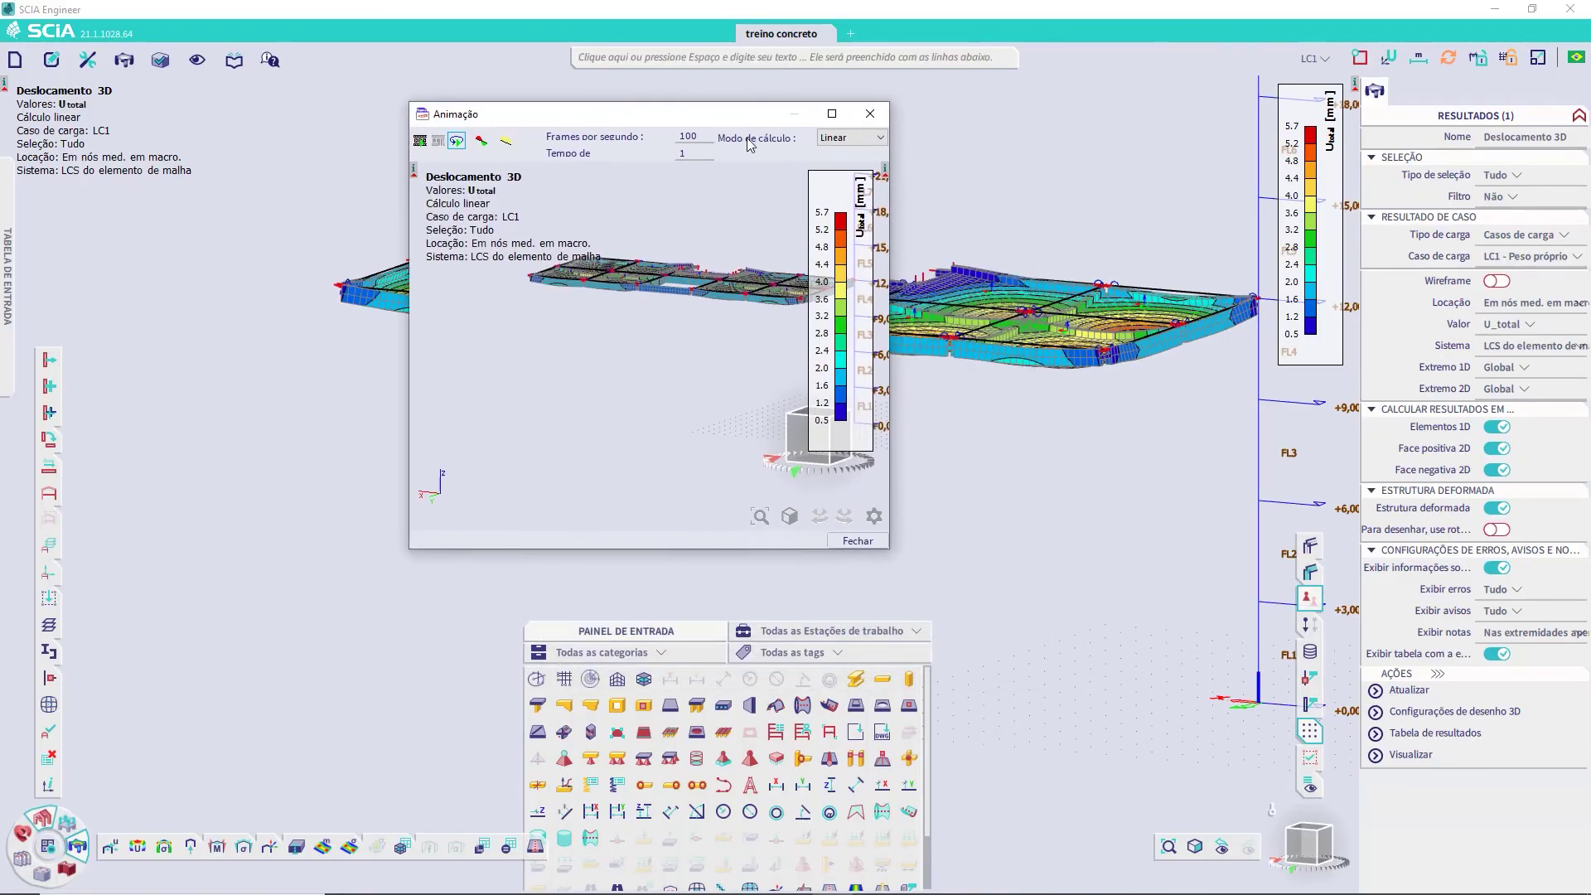
{"action": "left_click", "coordinate": [833, 114]}
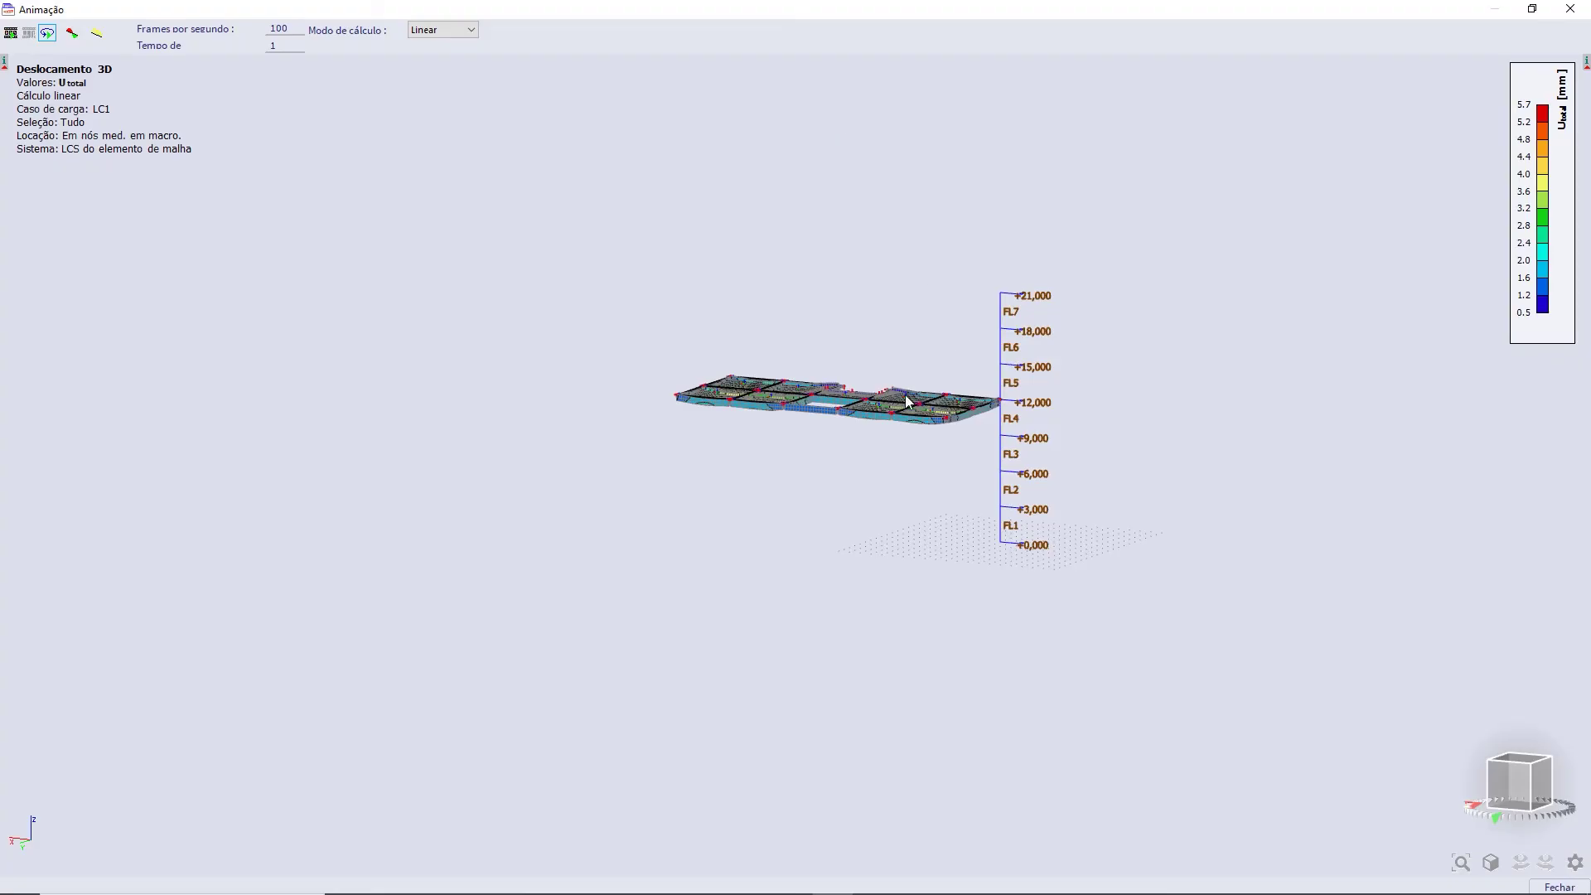
{"action": "scroll", "coordinate": [907, 397], "scroll_direction": "up", "scroll_amount": 4}
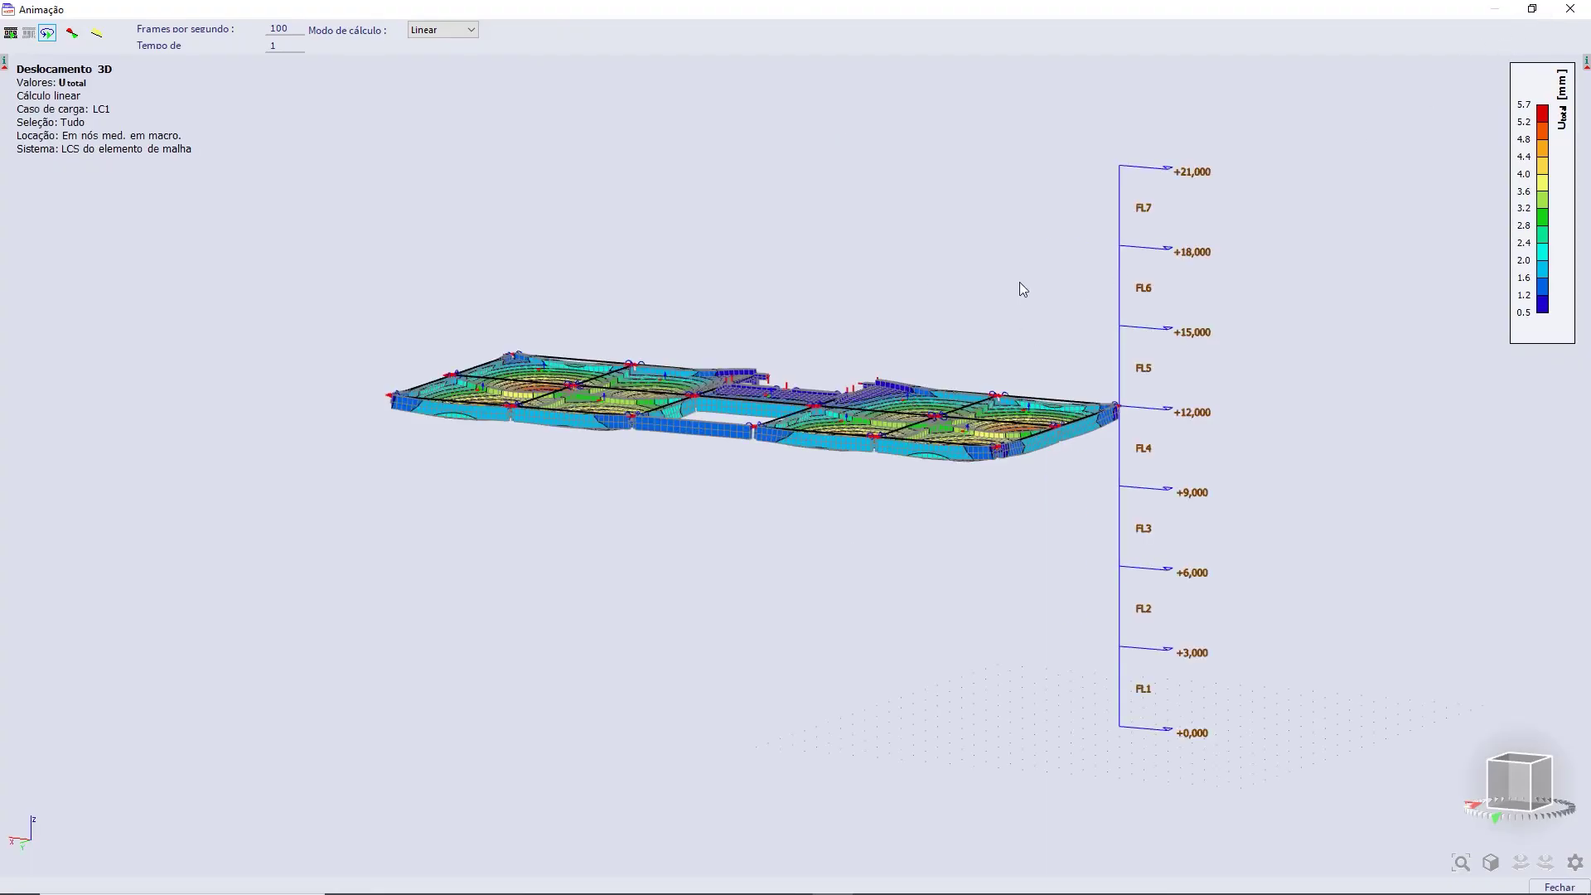
{"action": "left_click", "coordinate": [11, 34]}
{"action": "type", "text": "5"}
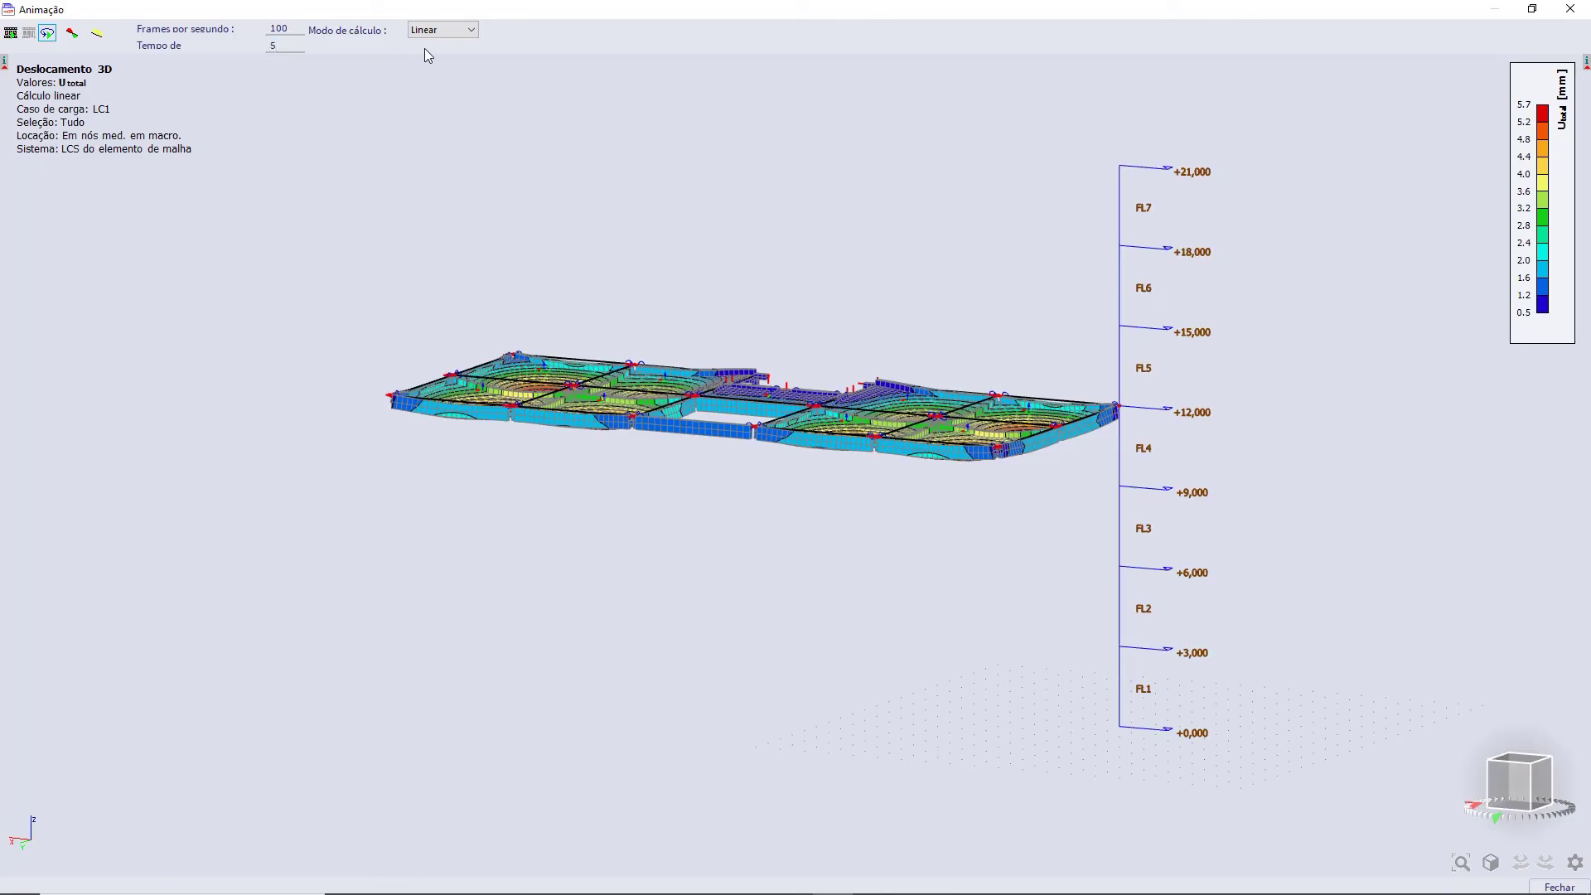
{"action": "left_click", "coordinate": [11, 33]}
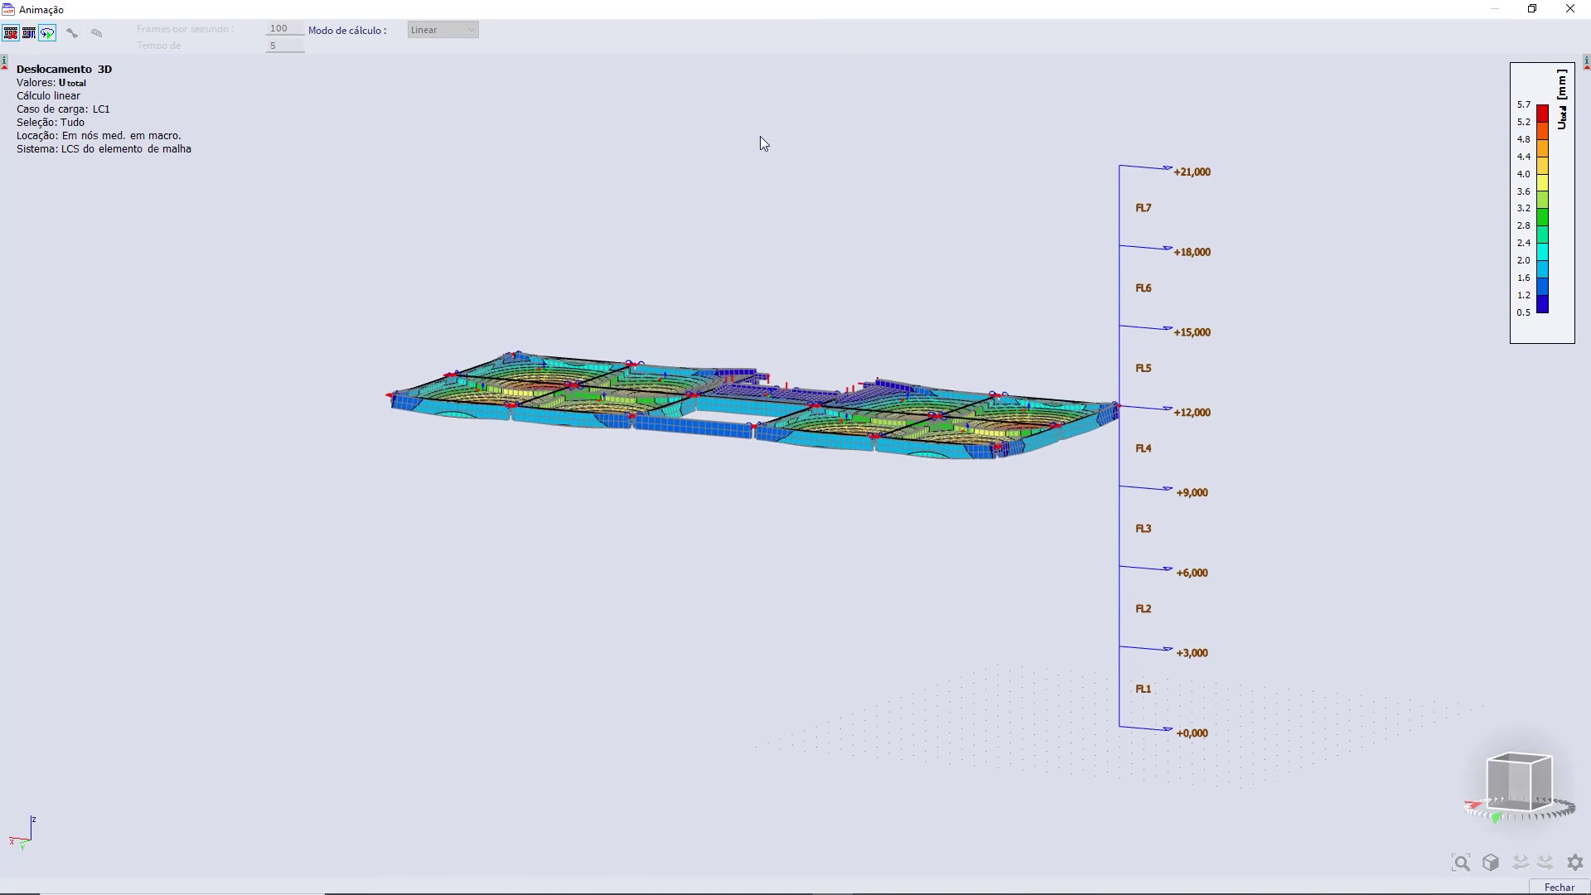
{"action": "left_click", "coordinate": [11, 33]}
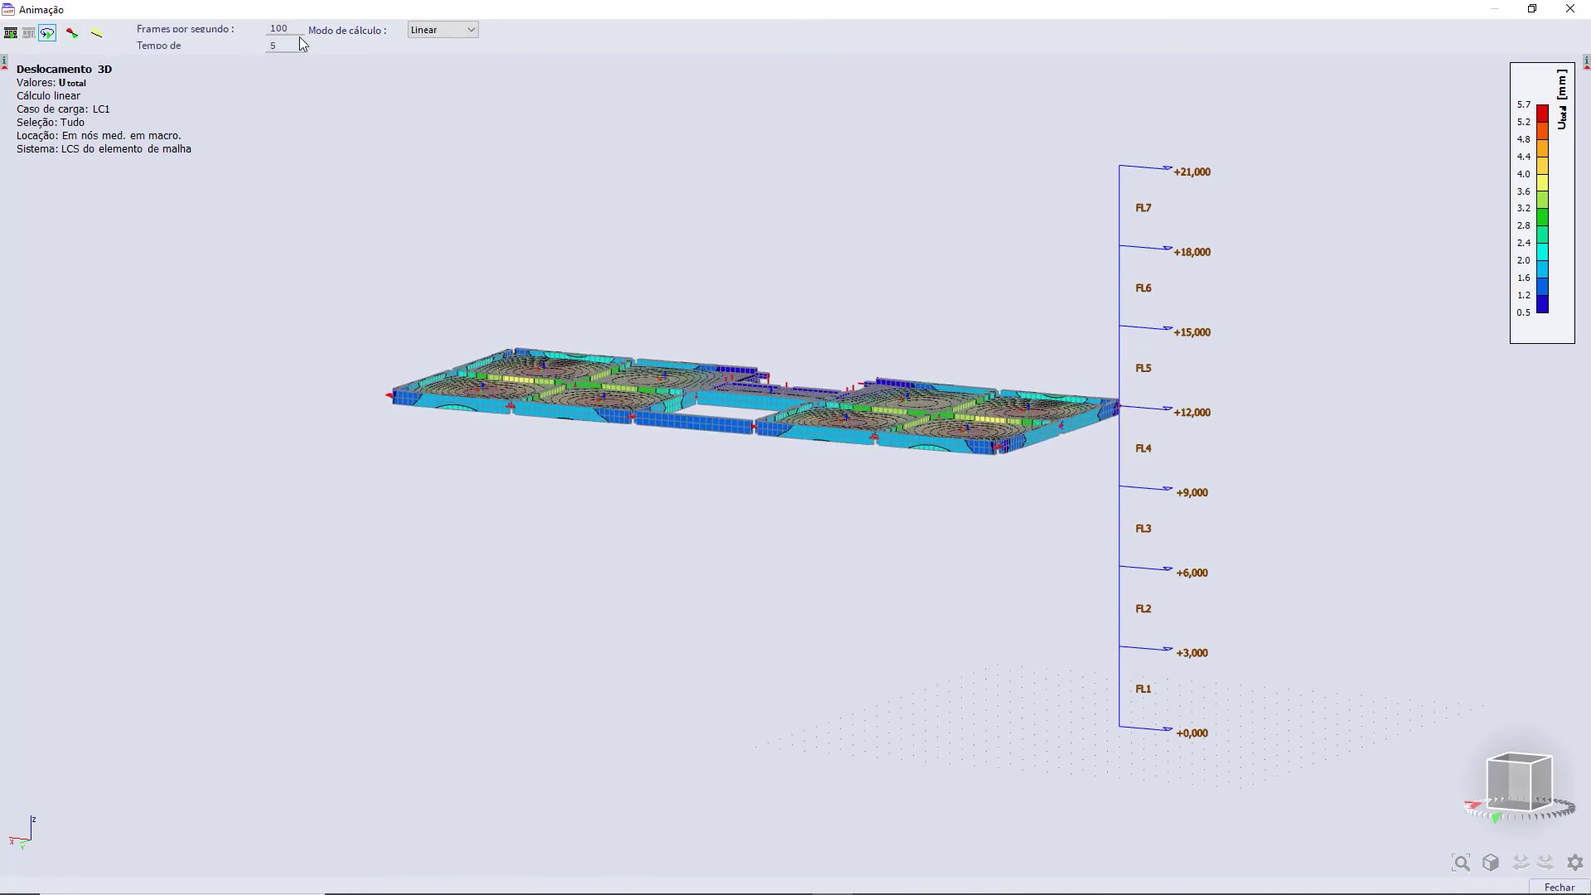
{"action": "middle_click_drag", "start_coordinate": [1038, 279], "coordinate": [391, 187], "text": "ctrl"}
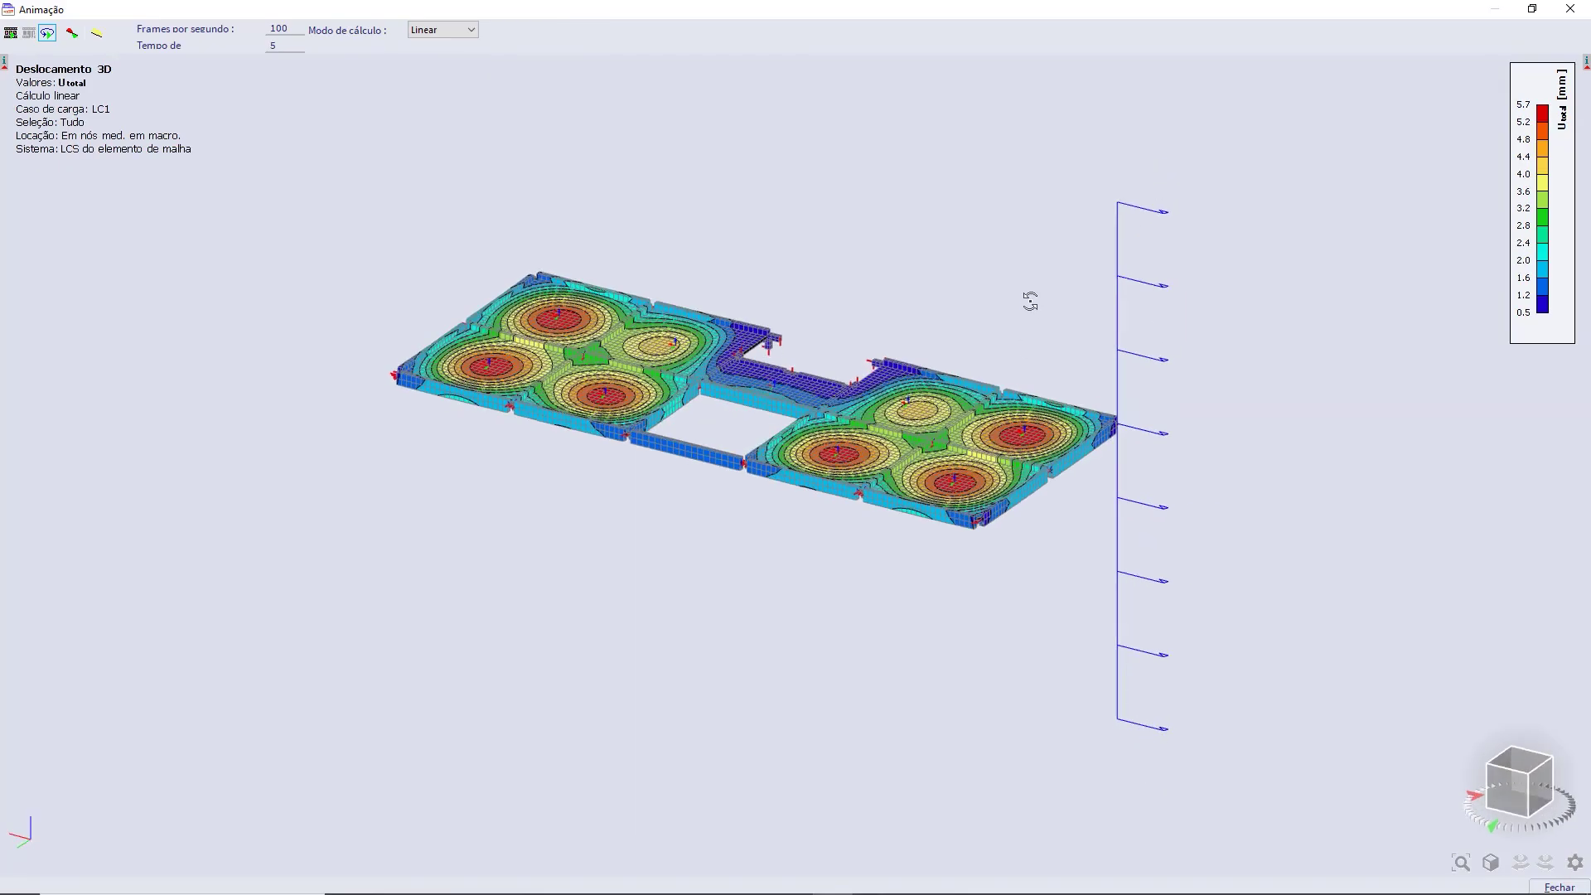
{"action": "left_click", "coordinate": [11, 33]}
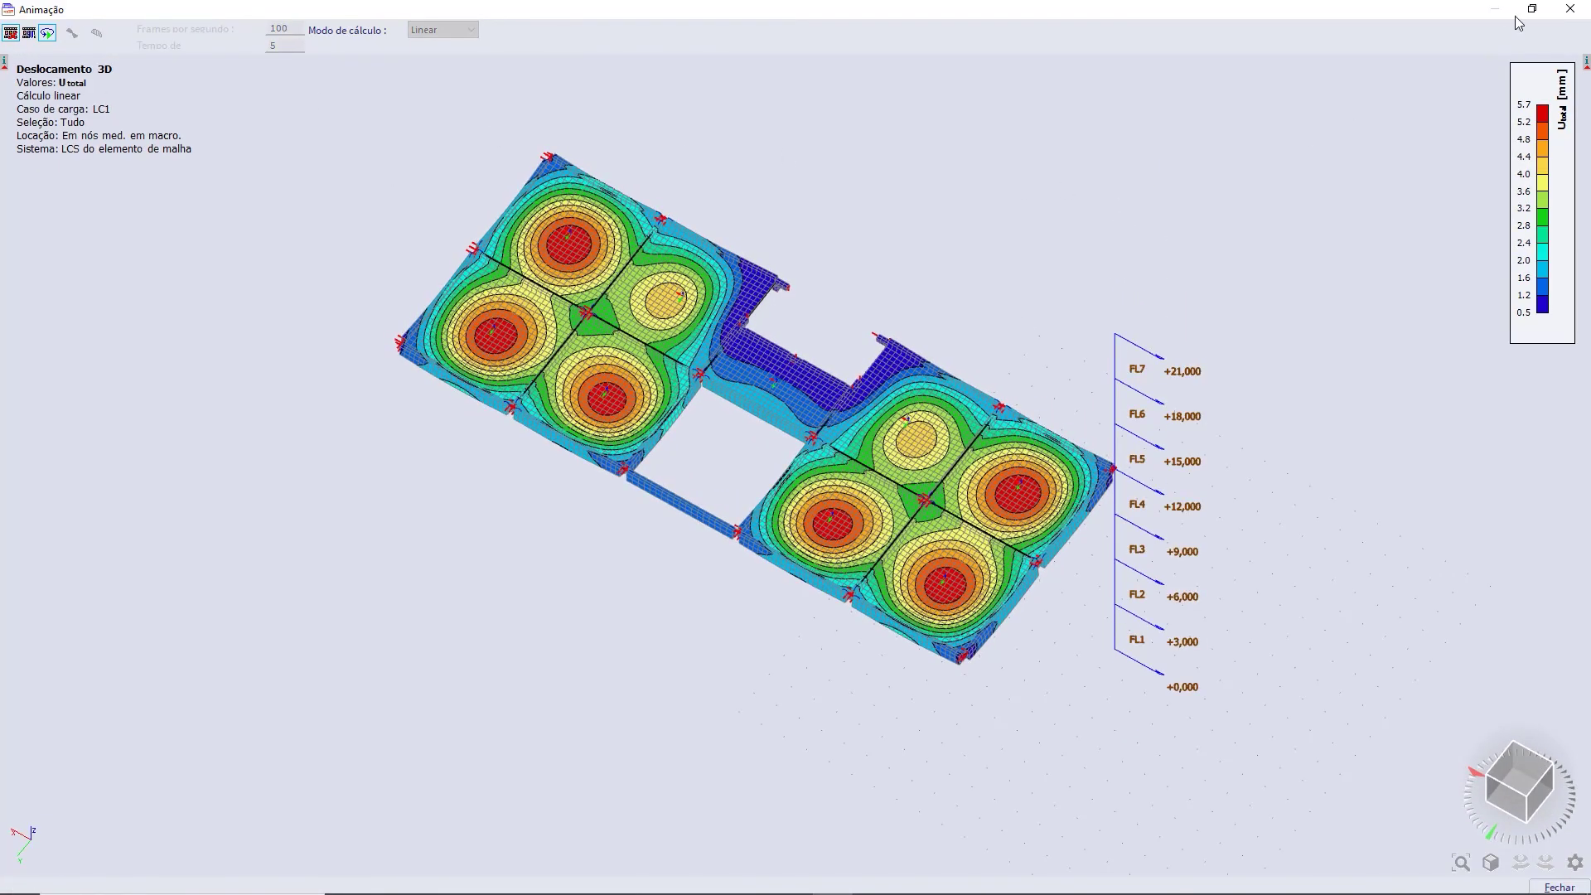
{"action": "left_click", "coordinate": [30, 33]}
{"action": "left_click", "coordinate": [1566, 10]}
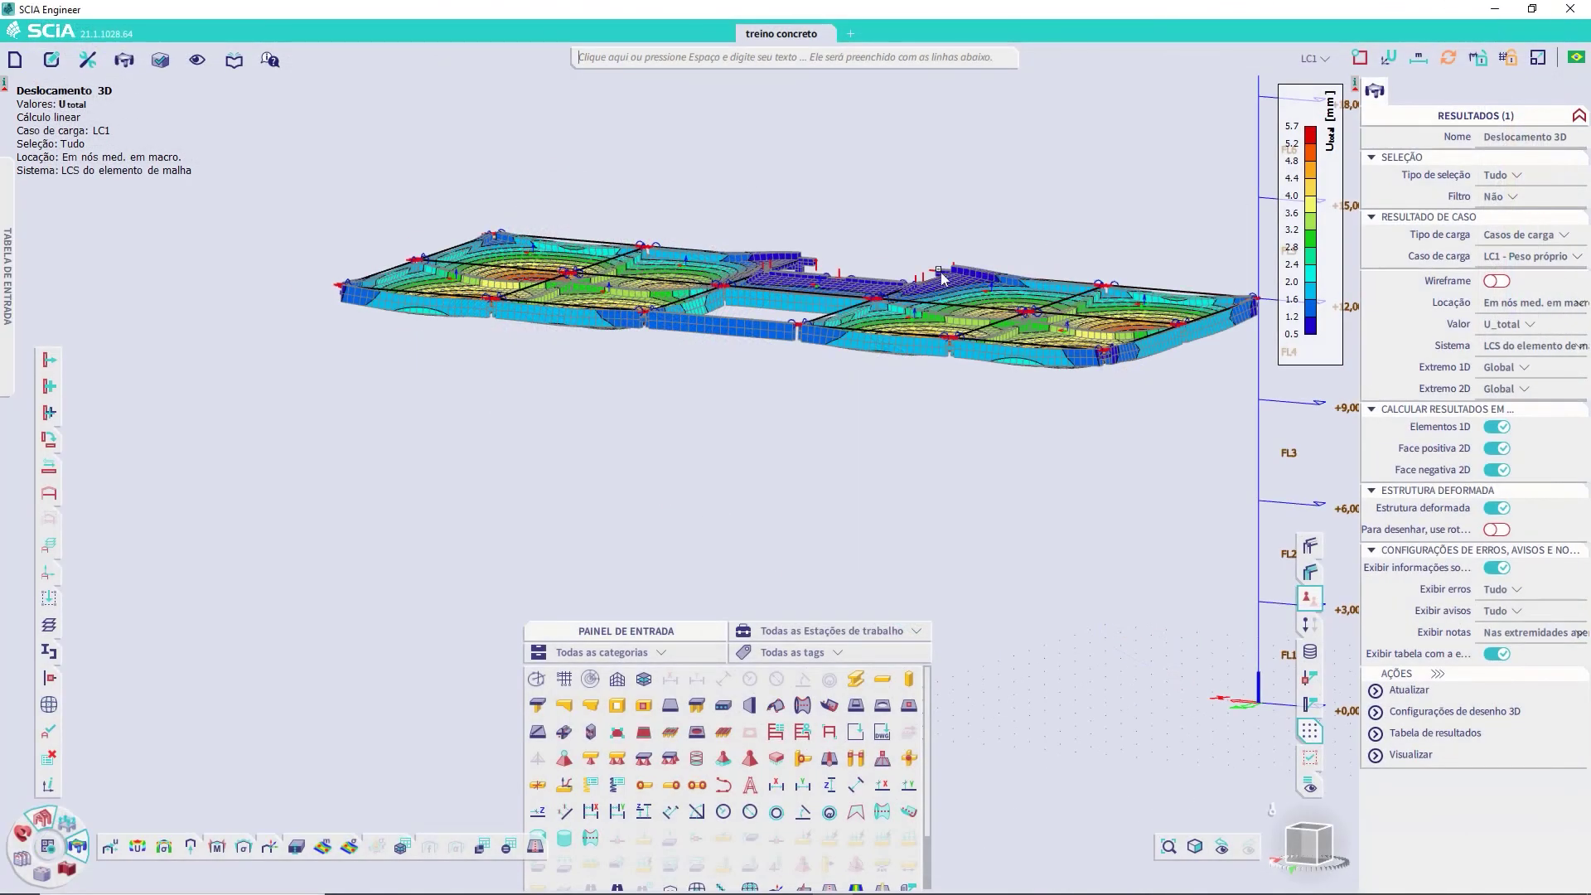
Leave the results view, zoom out to the full frame and discard the Resultados item
{"action": "left_click", "coordinate": [51, 496]}
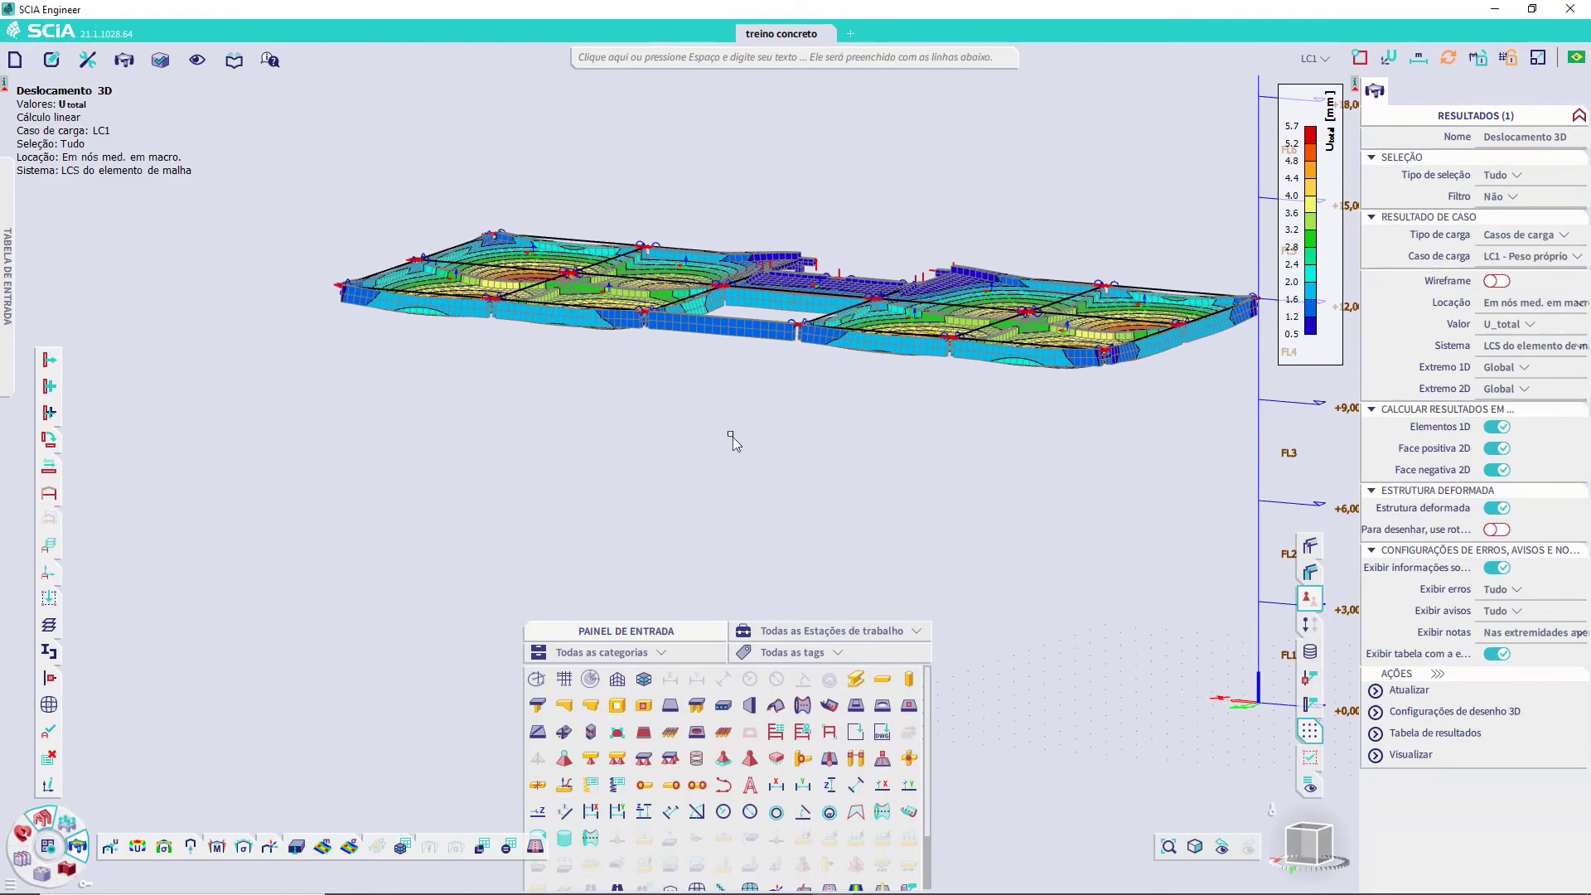
{"action": "scroll", "coordinate": [918, 355], "scroll_direction": "down", "scroll_amount": 5}
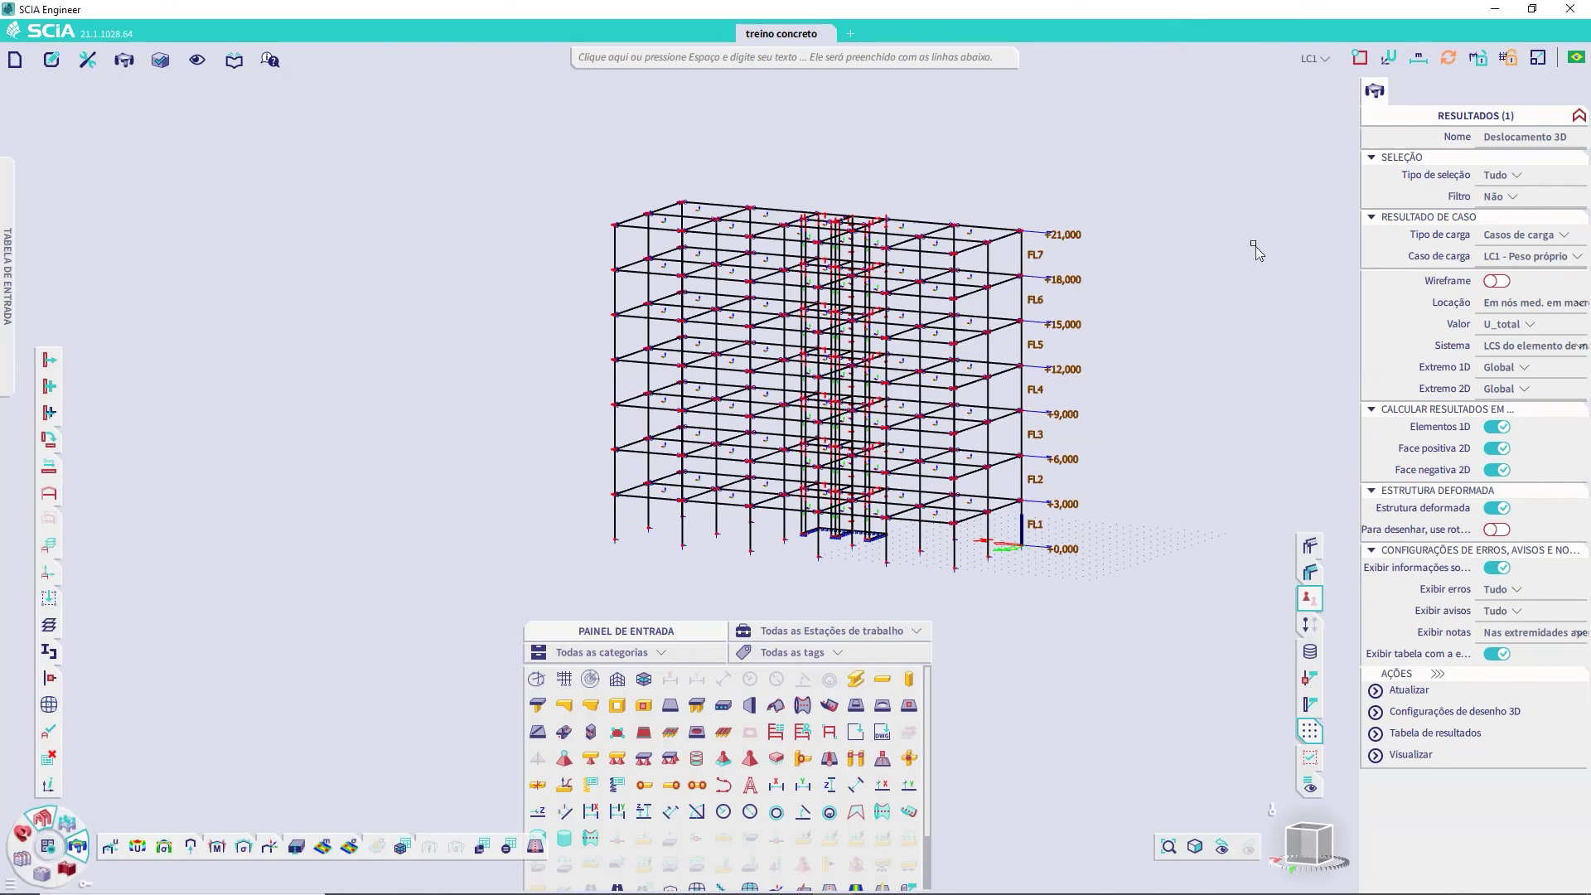
{"action": "mouse_move", "coordinate": [1375, 91]}
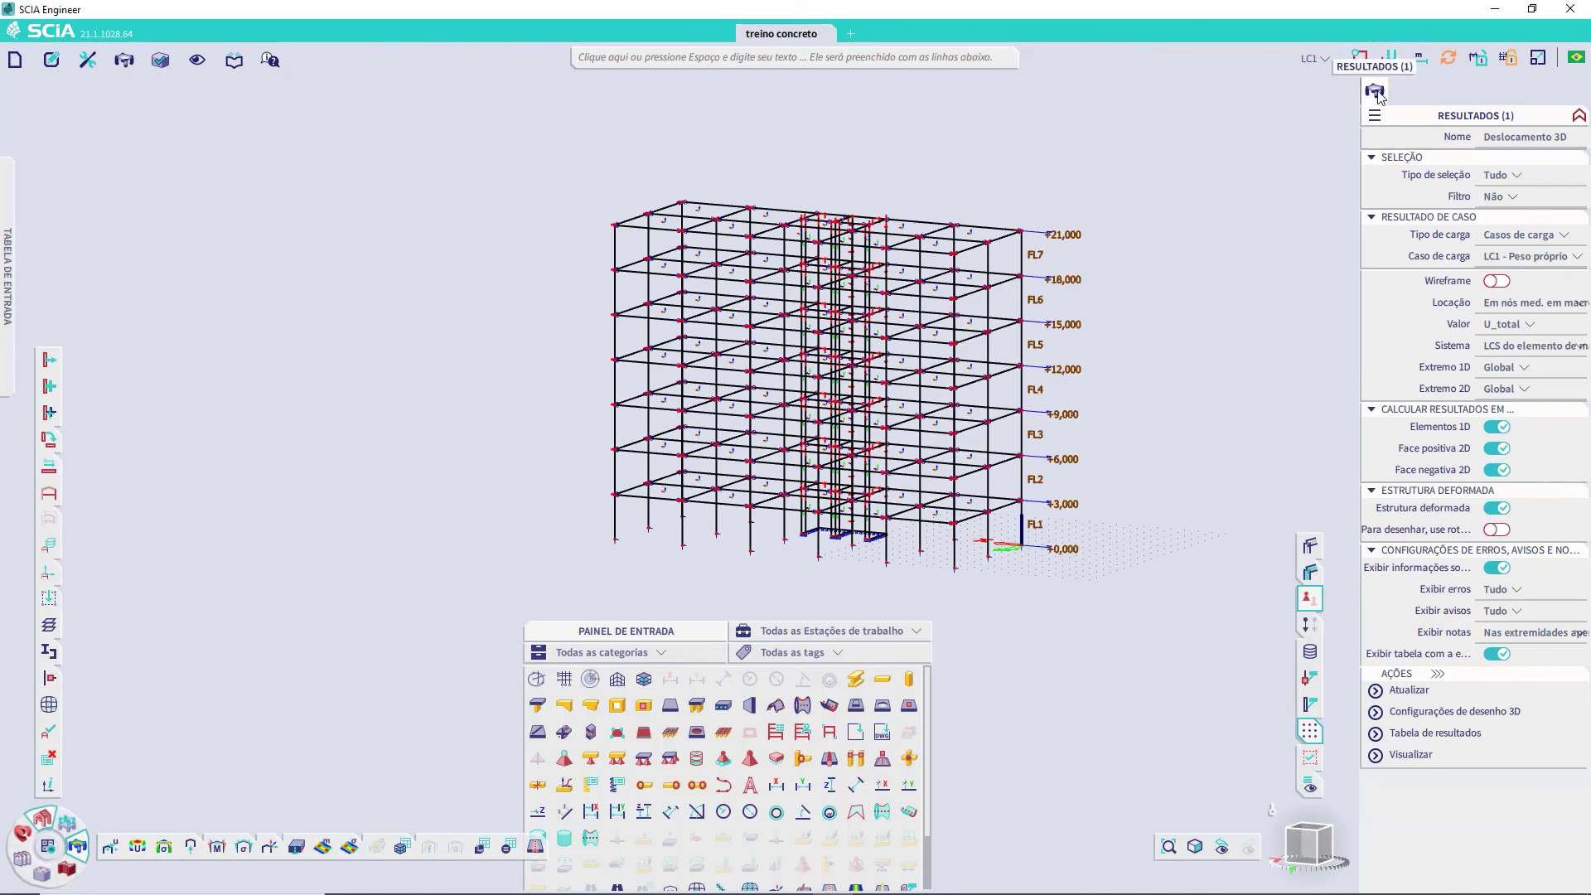
{"action": "left_click_drag", "start_coordinate": [1400, 98], "coordinate": [1409, 91]}
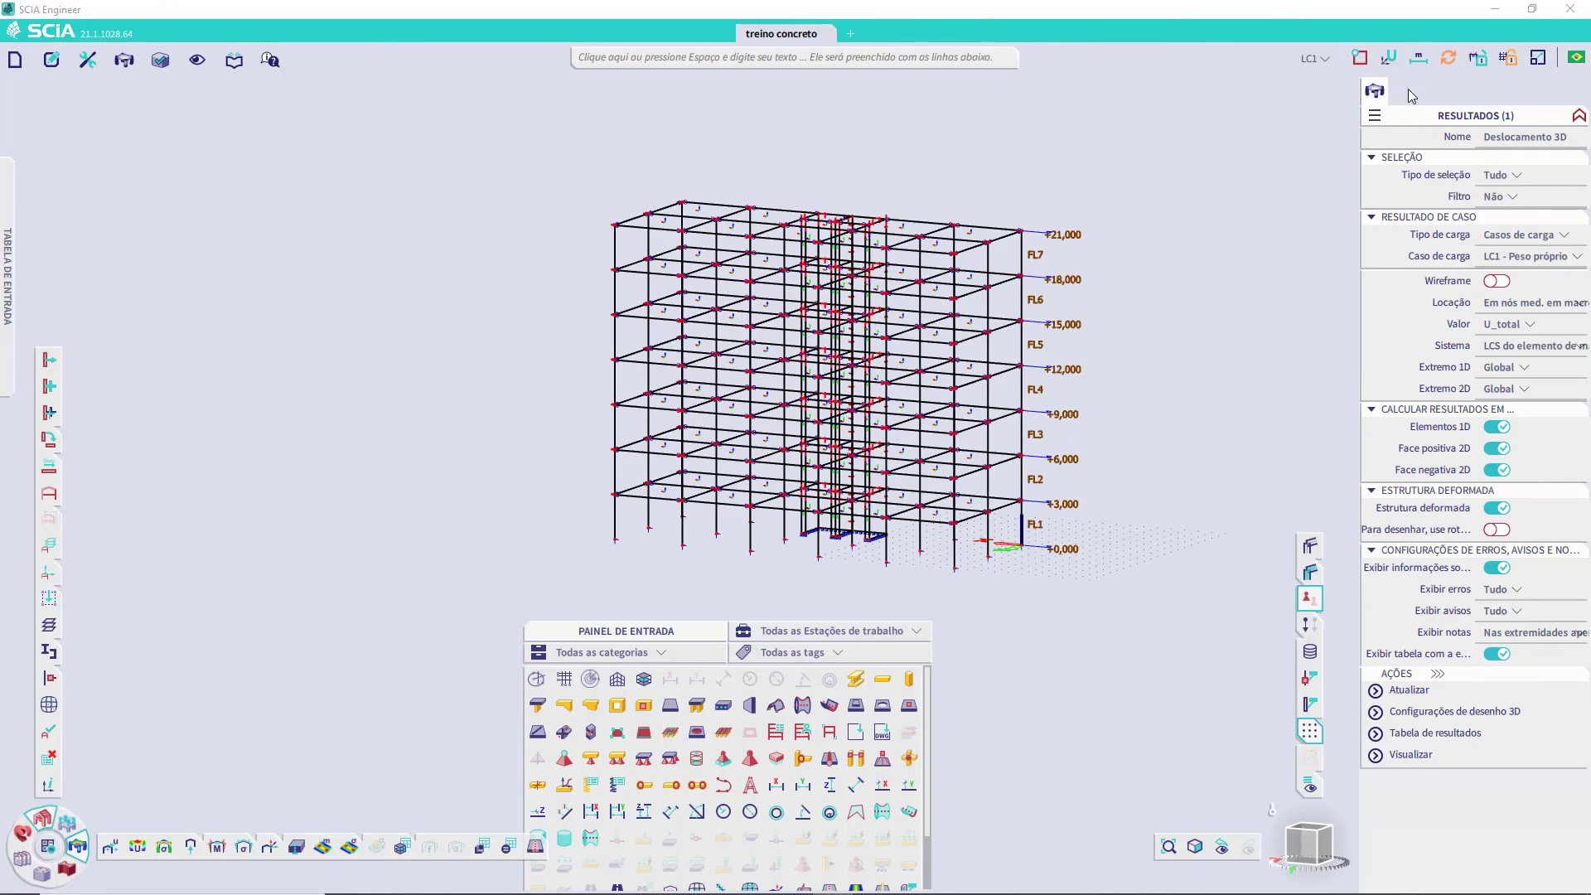